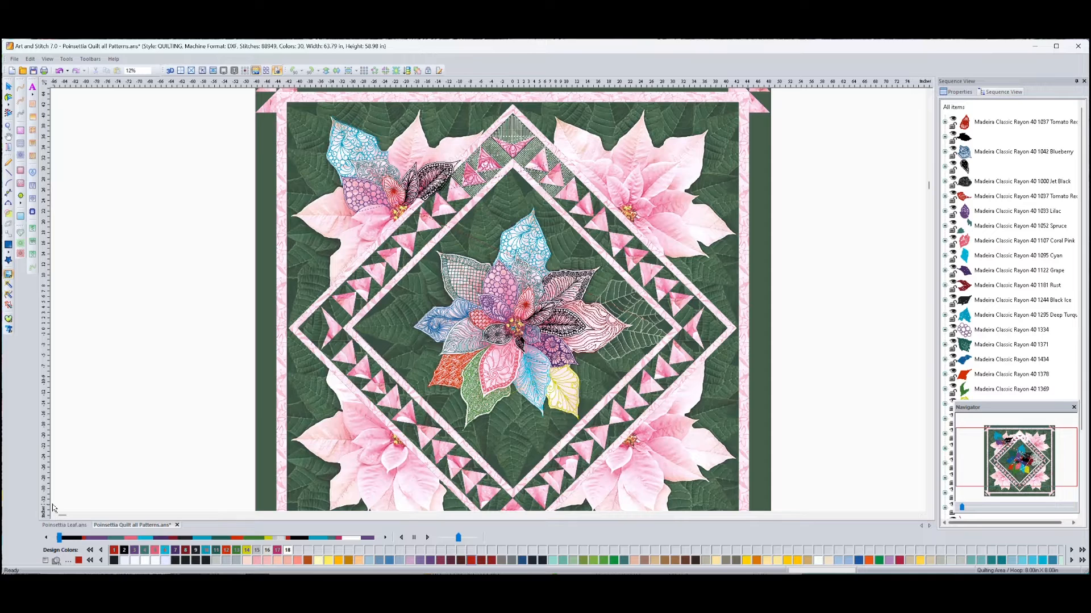
Step: Create a new page with QUILTING as the design type and DXF as the machine format
click(14, 59)
click(28, 69)
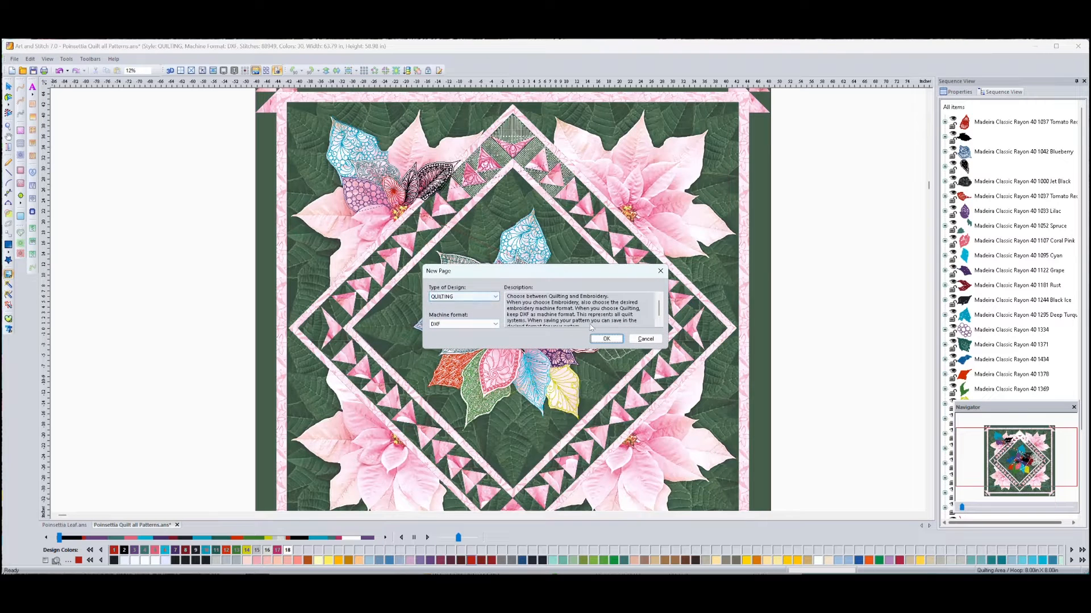
click(607, 339)
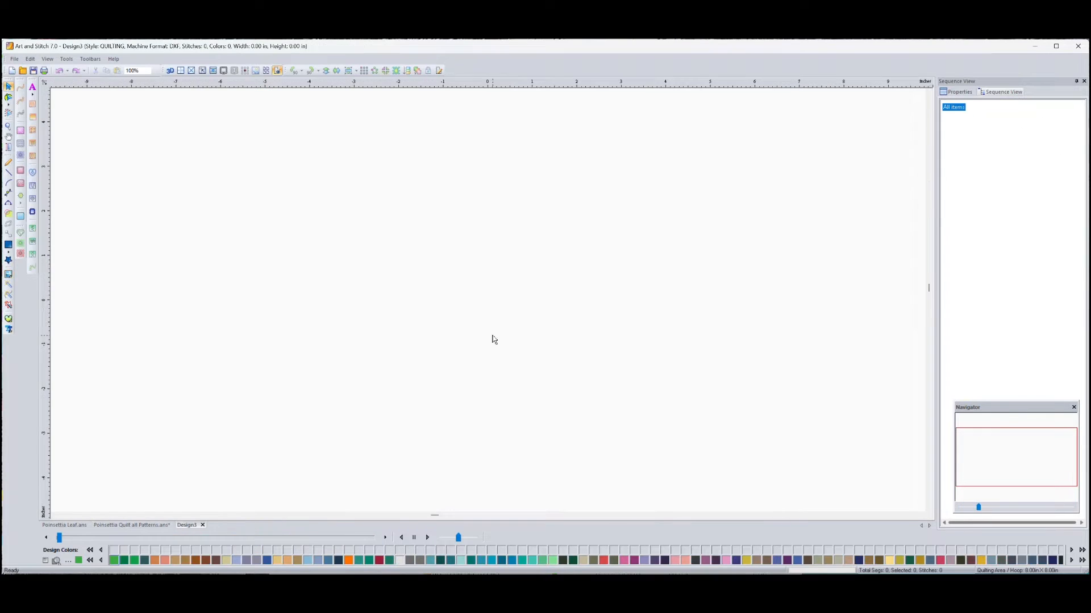
Step: Load the poinsettia quilt image from the Art and Stitch Backdrops folder as the backdrop
click(9, 275)
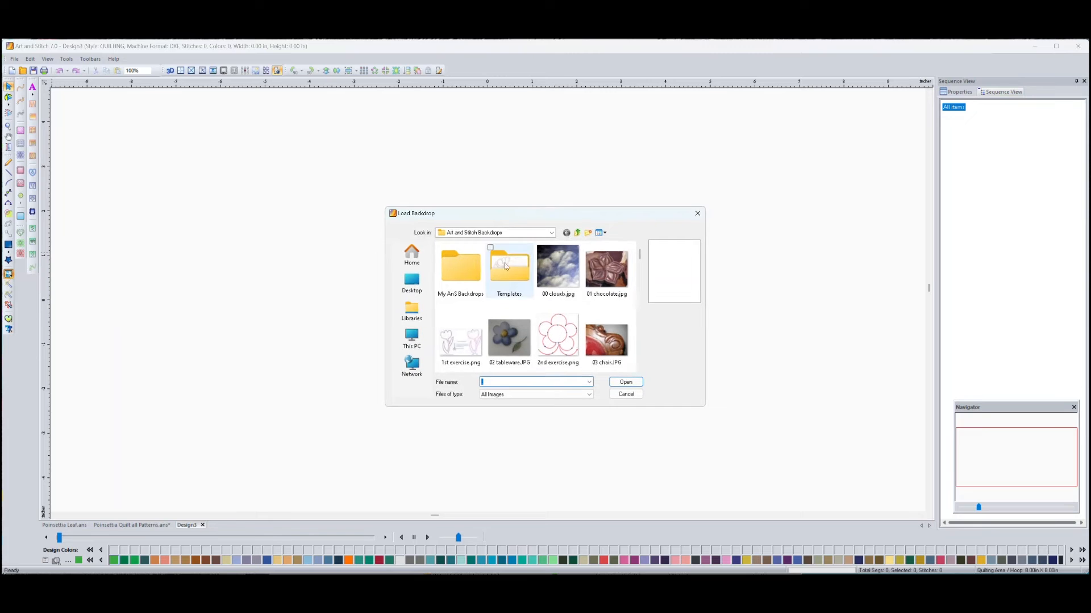
drag(640, 255, 640, 329)
click(606, 332)
click(625, 382)
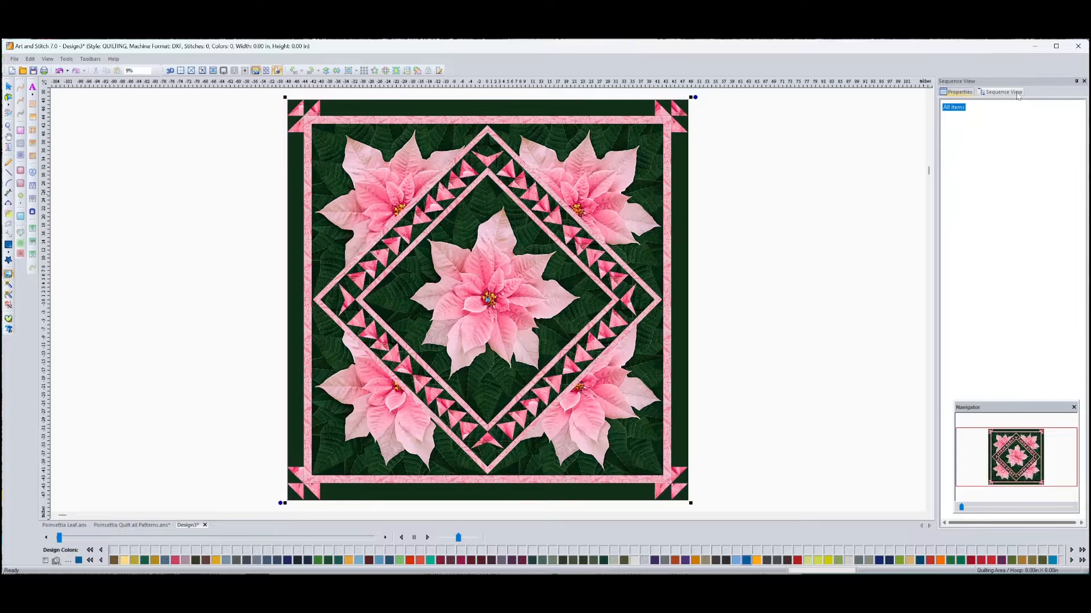
Step: Lighten the quilt backdrop and shift it slightly up and to the left around the central poinsettia
click(960, 92)
drag(975, 204, 982, 203)
click(958, 219)
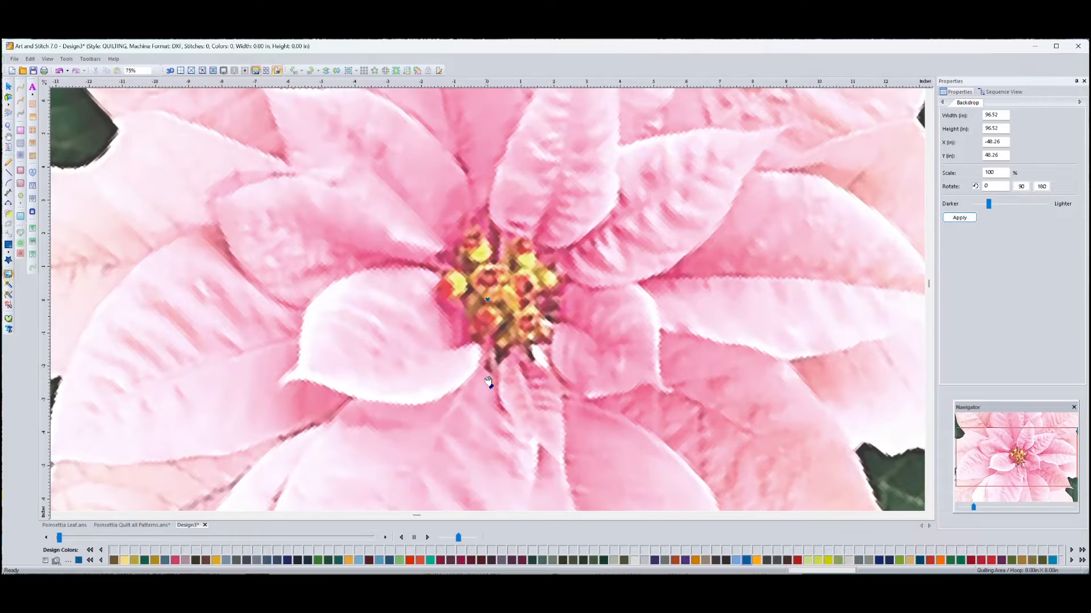
drag(512, 402, 488, 388)
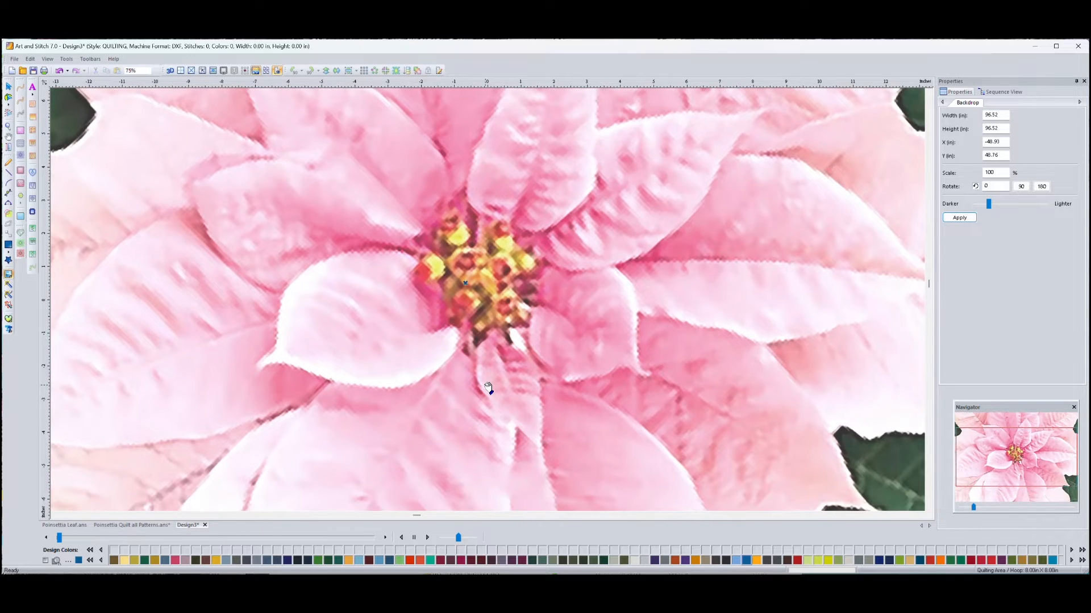
click(9, 86)
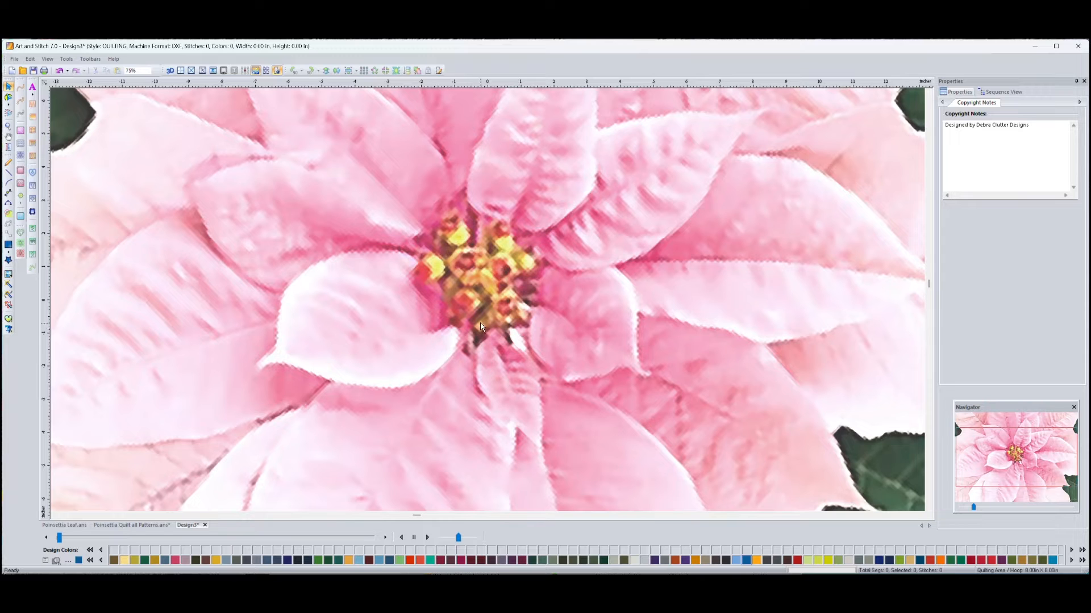
Step: Trace the upper edge of the large petal right of the flower centre with curve points, placing a corner point at its tip
scroll(778, 271, right, 1)
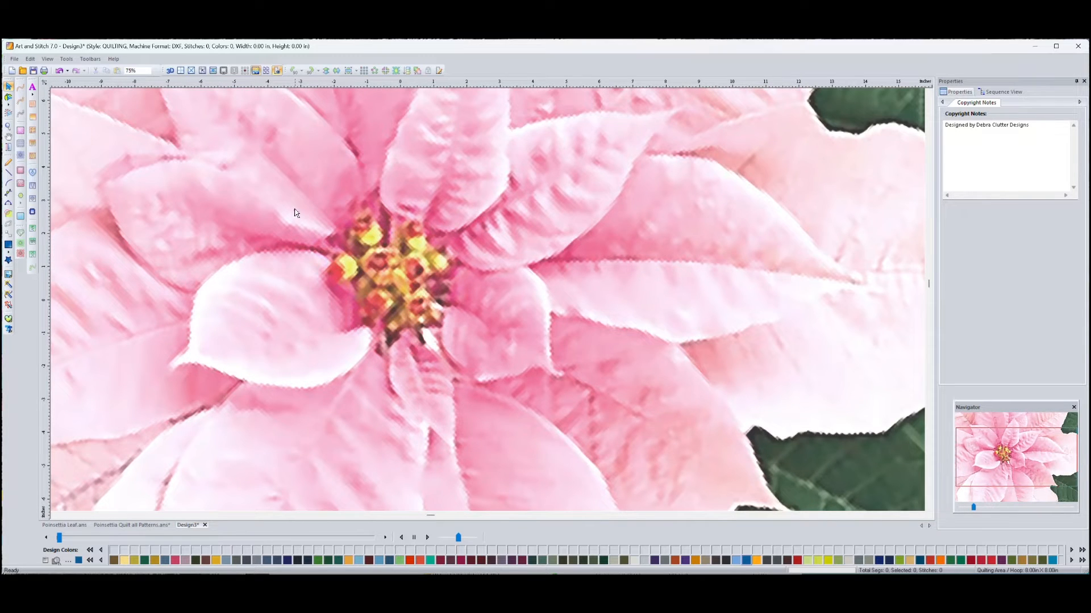
click(8, 182)
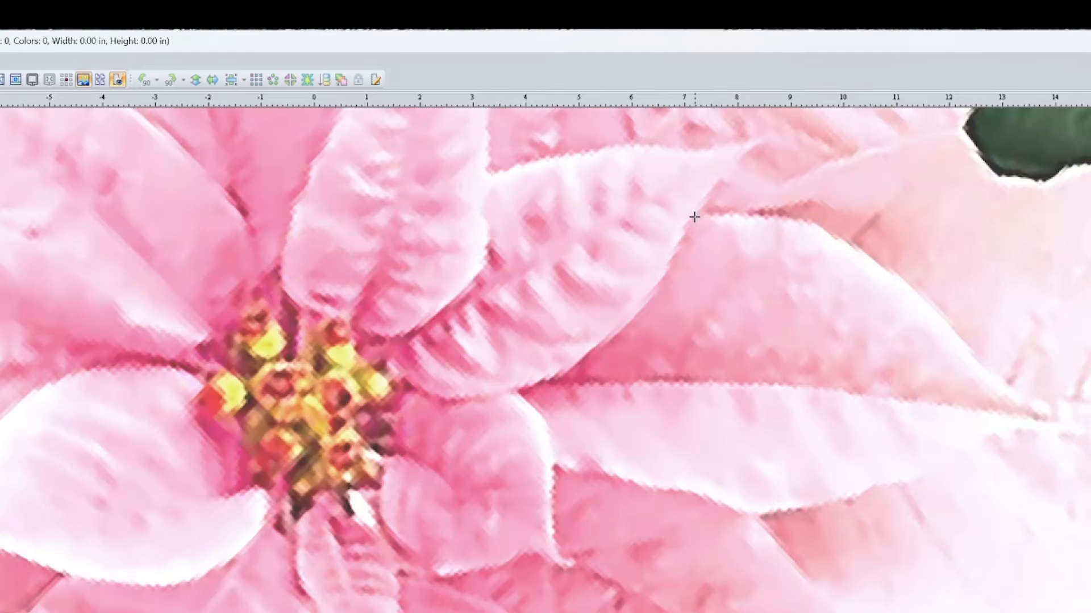
click(693, 218)
click(758, 217)
click(817, 224)
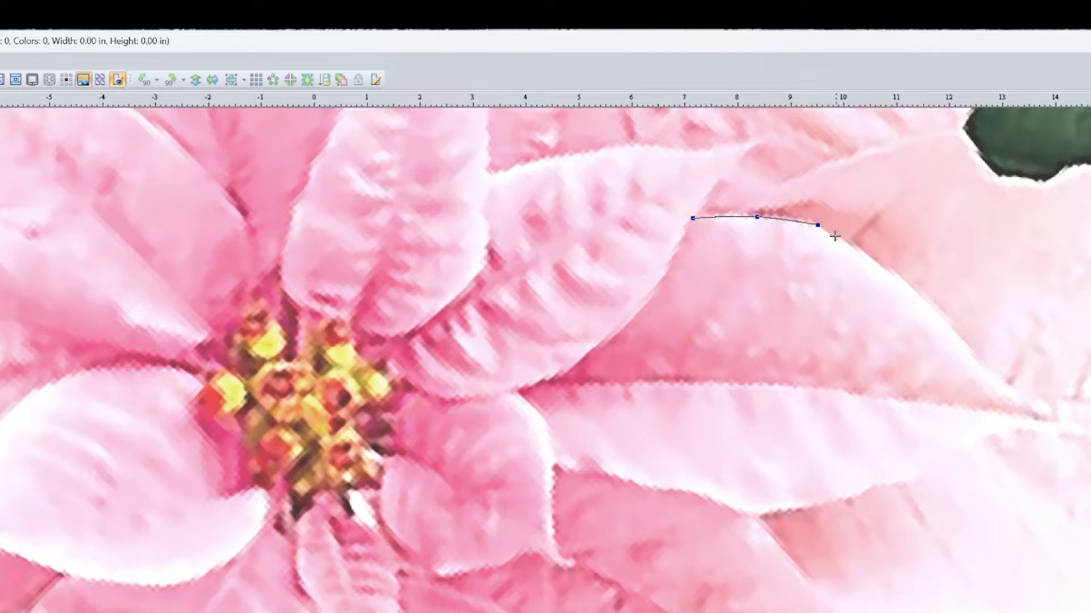
click(883, 266)
click(961, 338)
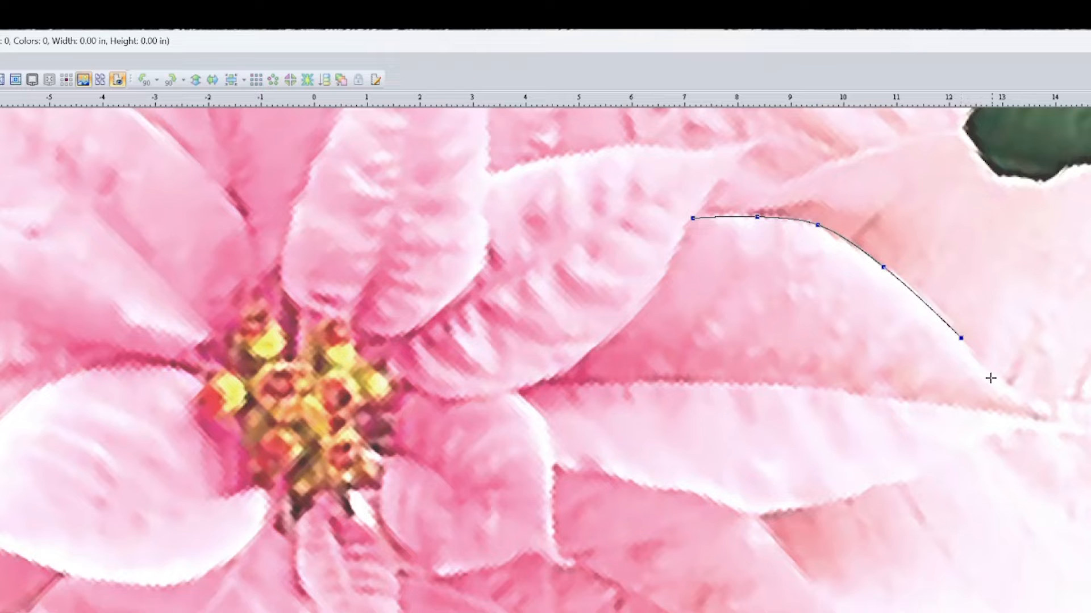
click(1009, 388)
click(1038, 413)
ctrl+right_click(1057, 430)
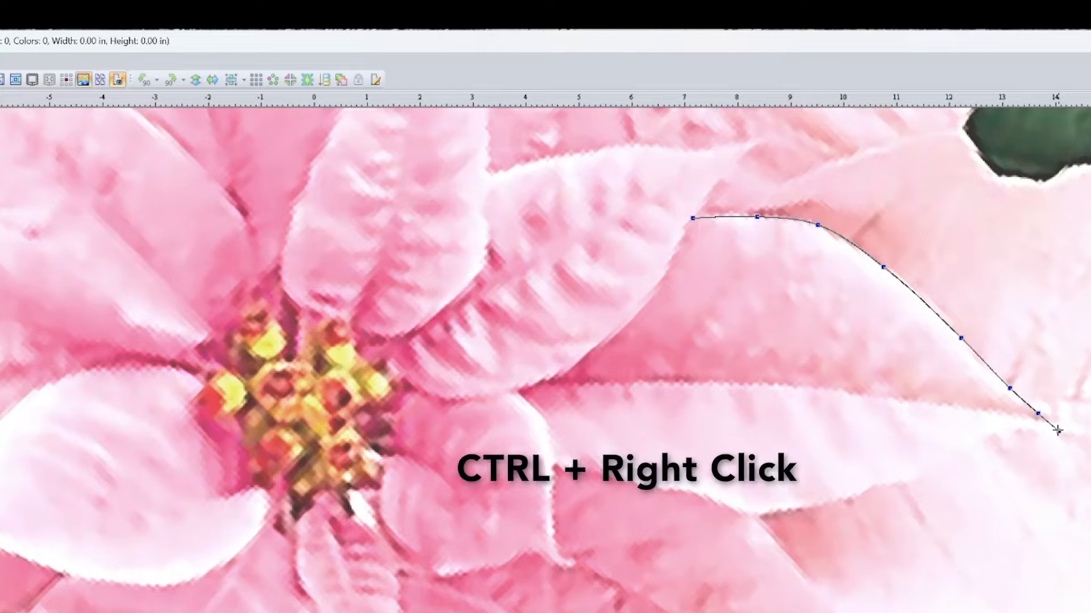
Step: Trace the petal's wavy lower edge with curve points from the tip back to the small neighbouring petal
click(1018, 430)
click(994, 437)
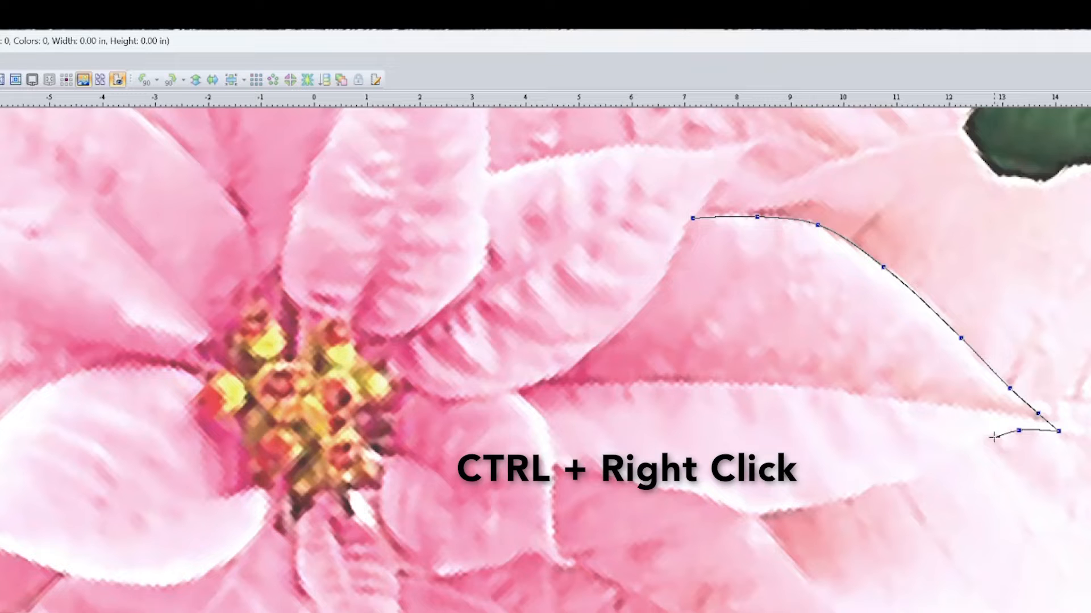
click(955, 456)
click(929, 471)
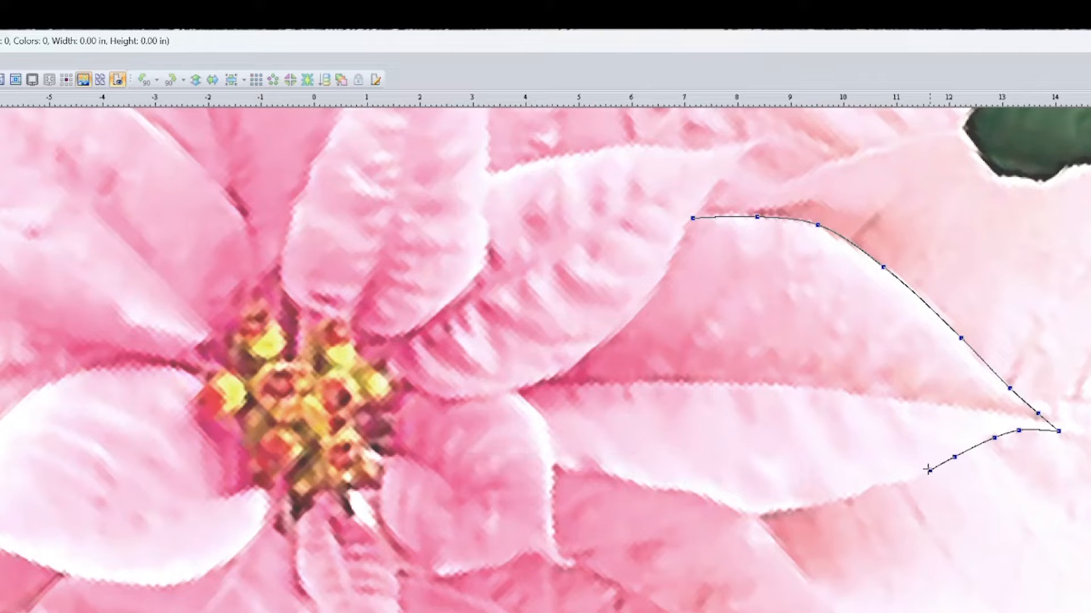
click(903, 483)
click(883, 484)
click(865, 492)
click(850, 497)
click(824, 503)
click(793, 512)
click(760, 515)
click(736, 514)
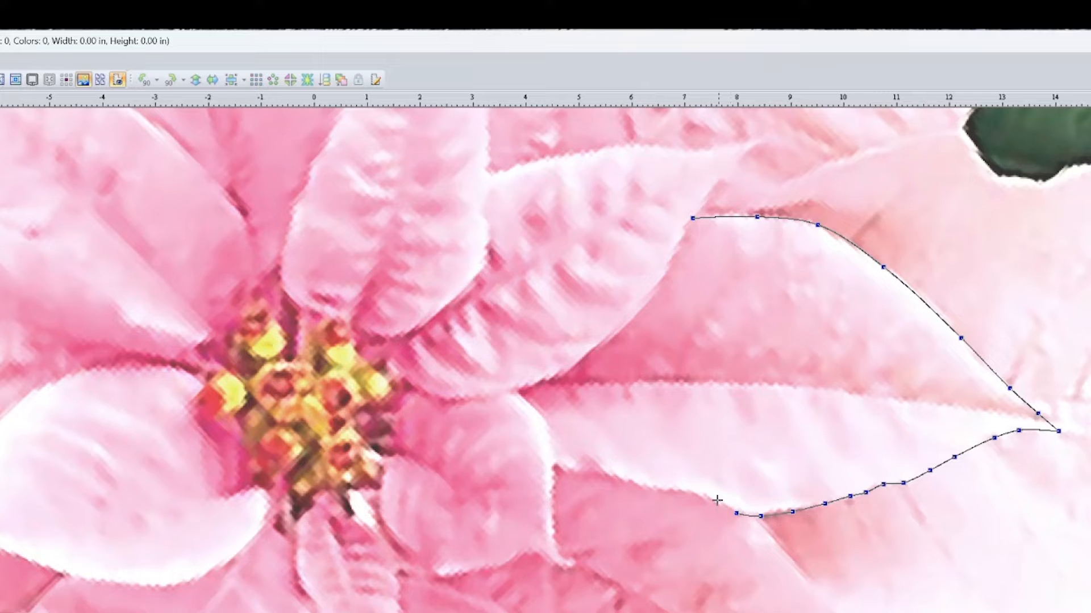
click(718, 501)
click(697, 492)
click(672, 492)
click(639, 487)
click(569, 471)
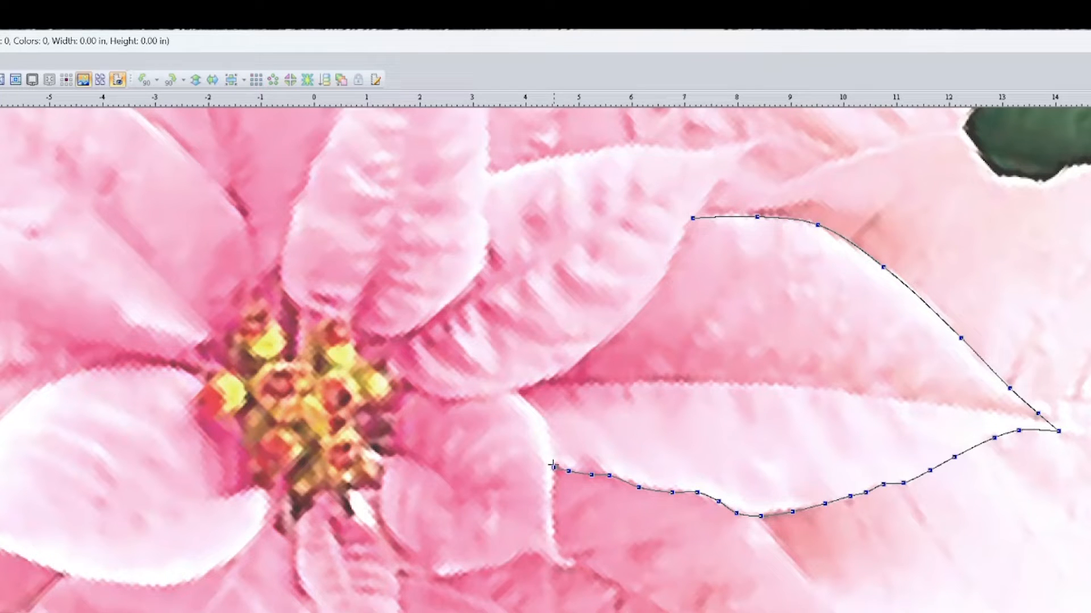
Step: Trace the petal's inner edge back up beside the adjoining petals, then close the shape and finish the outline
click(552, 447)
click(550, 430)
click(535, 411)
click(595, 353)
click(637, 314)
click(666, 274)
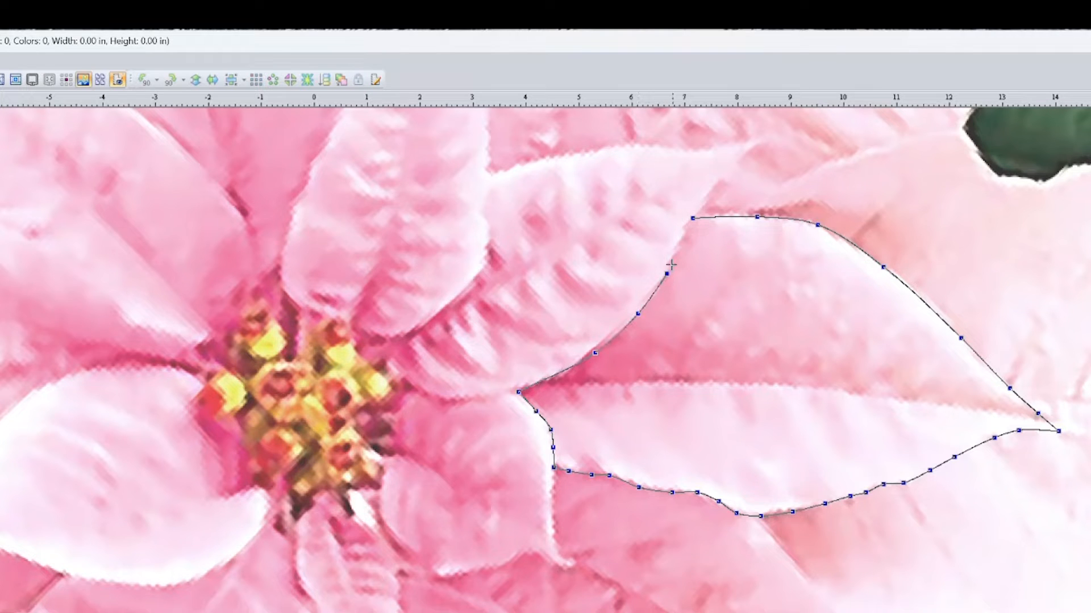
click(678, 236)
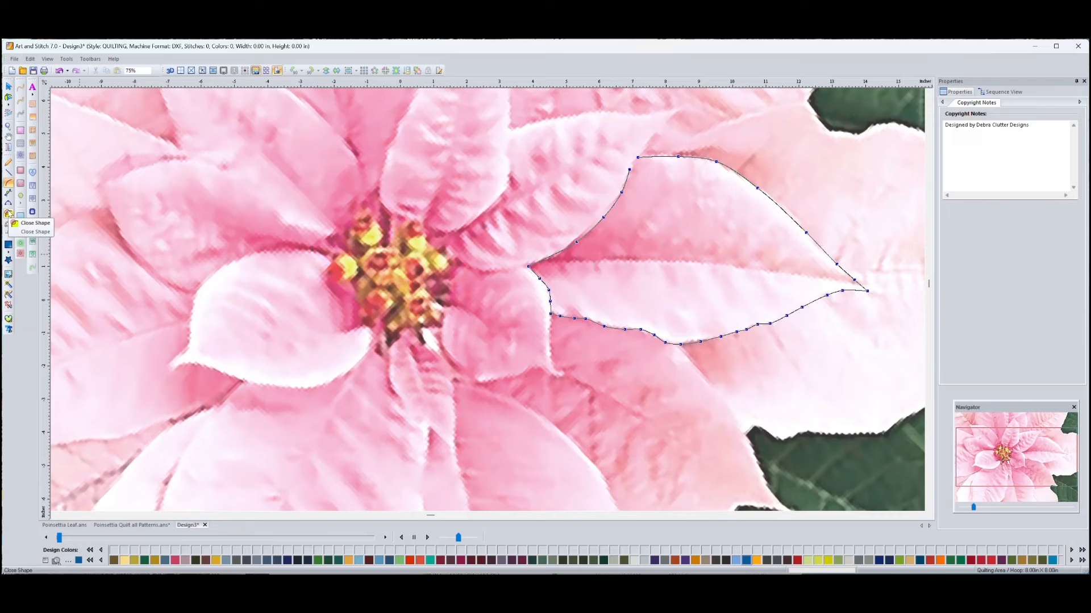
click(8, 214)
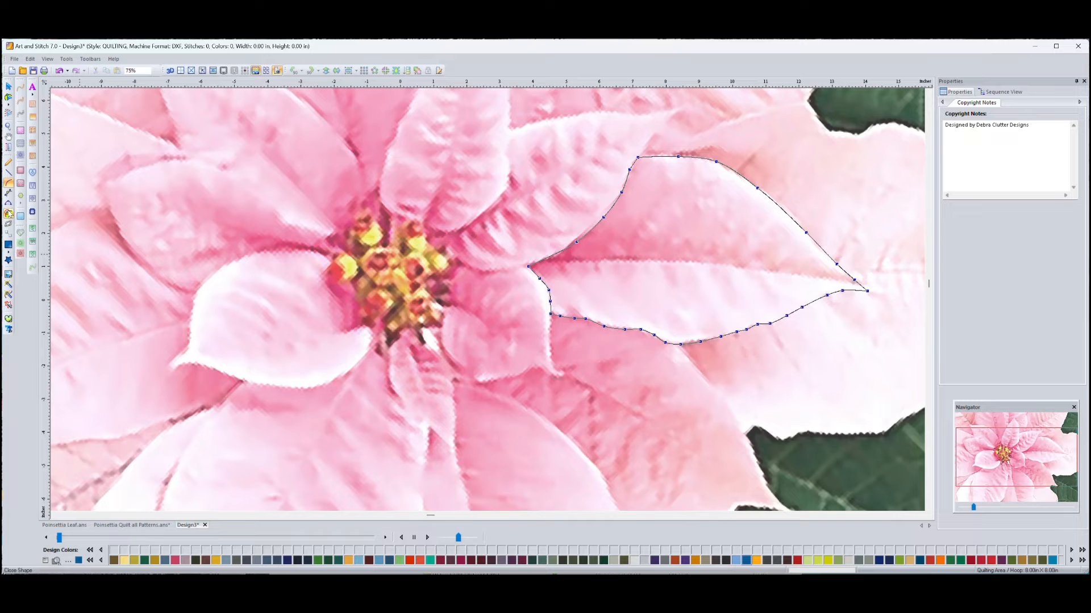
key(Return)
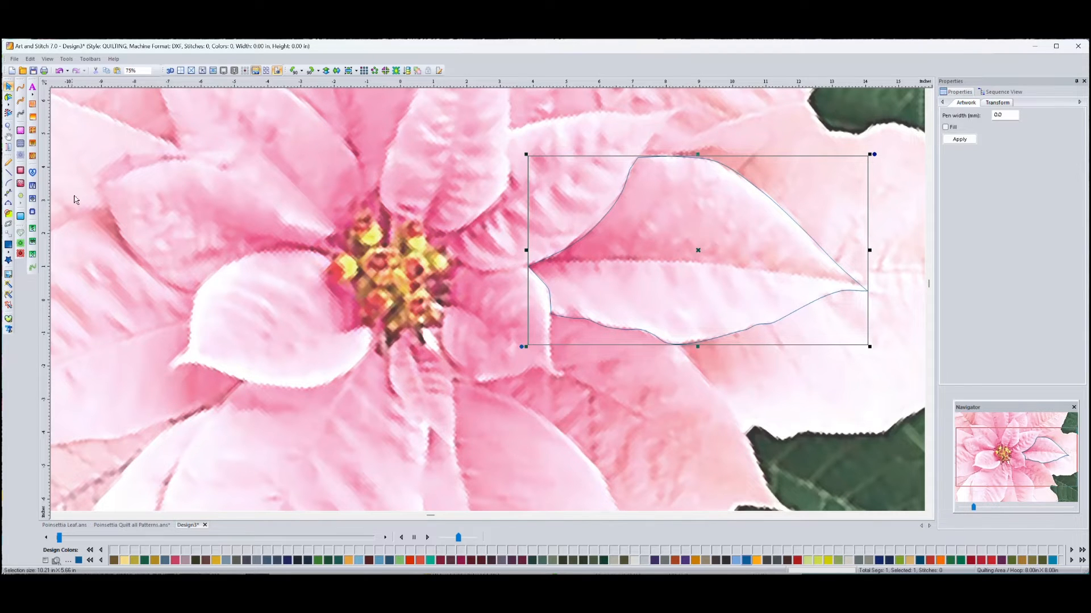
Step: Create a new QUILTING page in DXF format and paste a copy of the petal outline into it
click(17, 59)
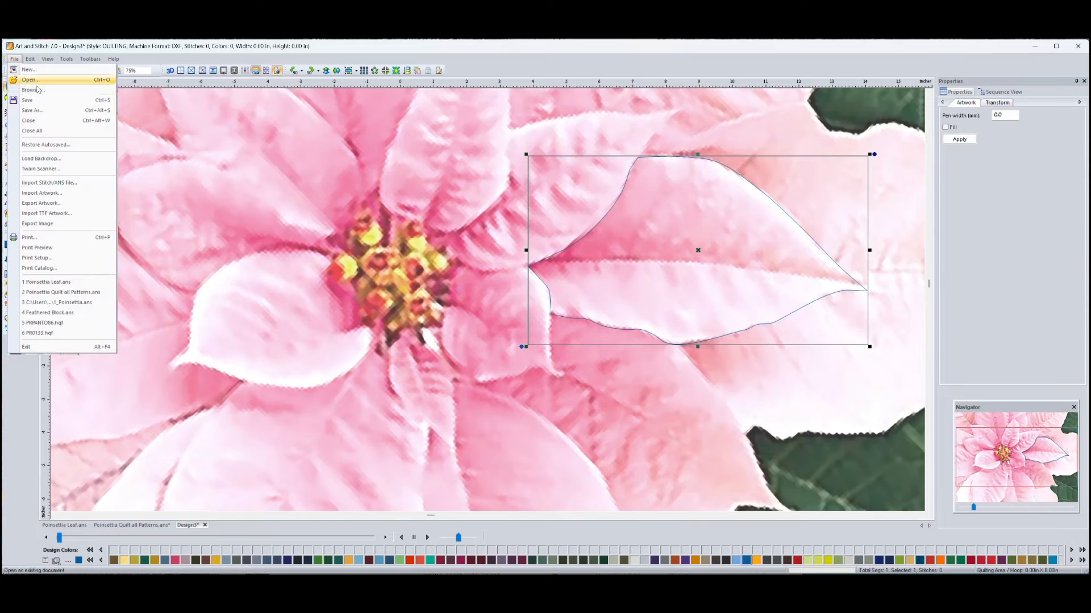
click(23, 72)
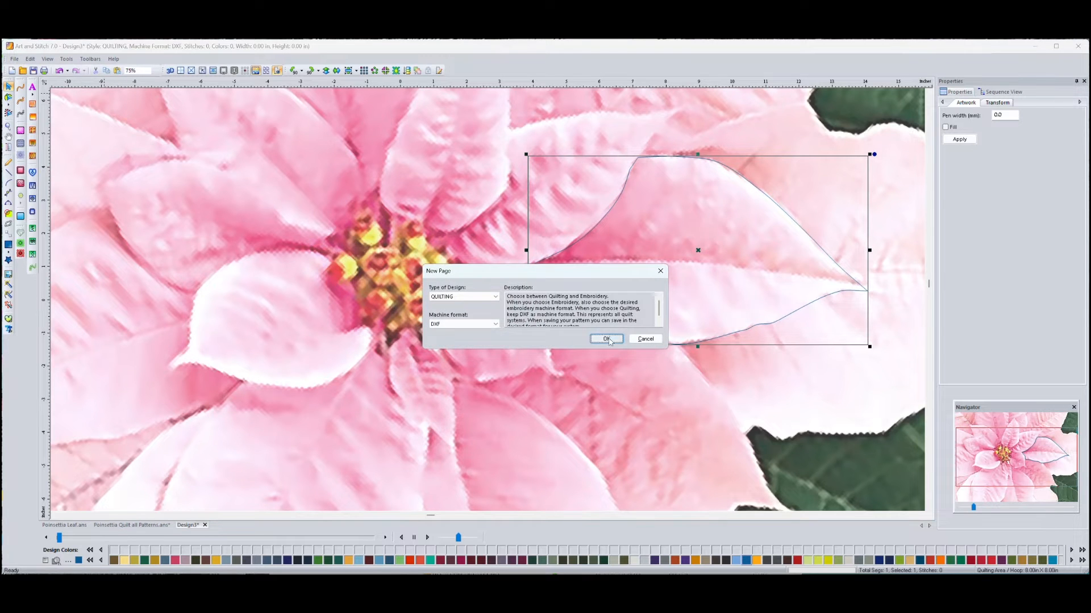
click(604, 338)
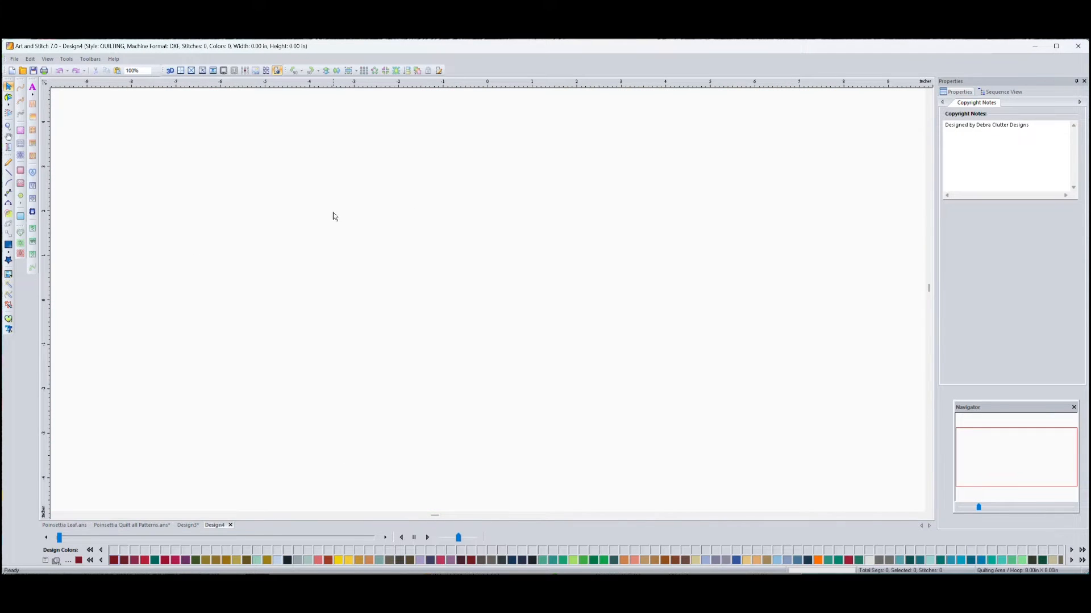
key(ctrl+v)
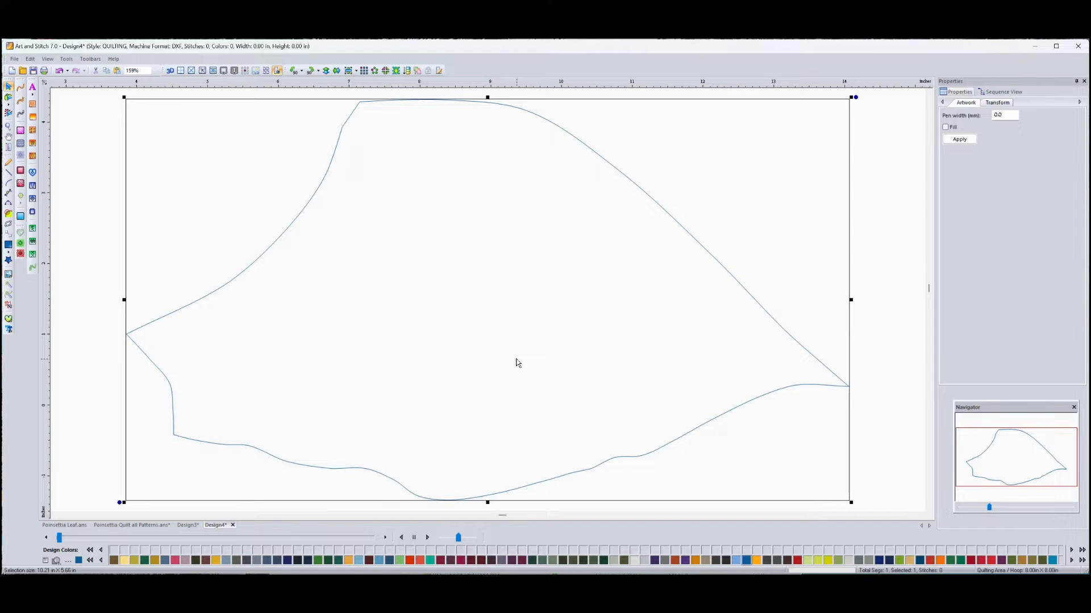
scroll(517, 359, down, 1)
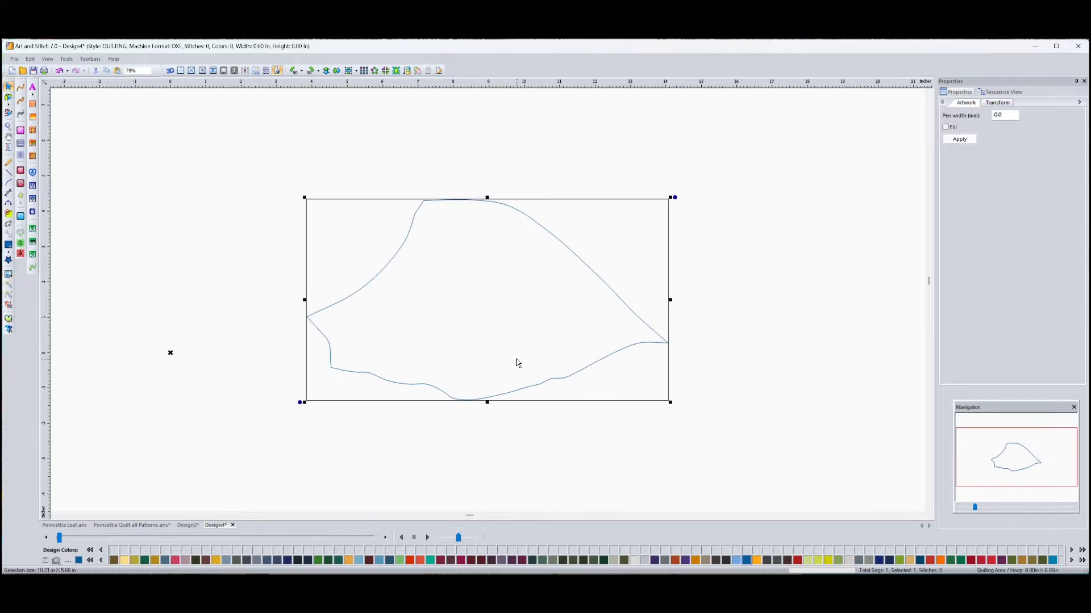
click(738, 327)
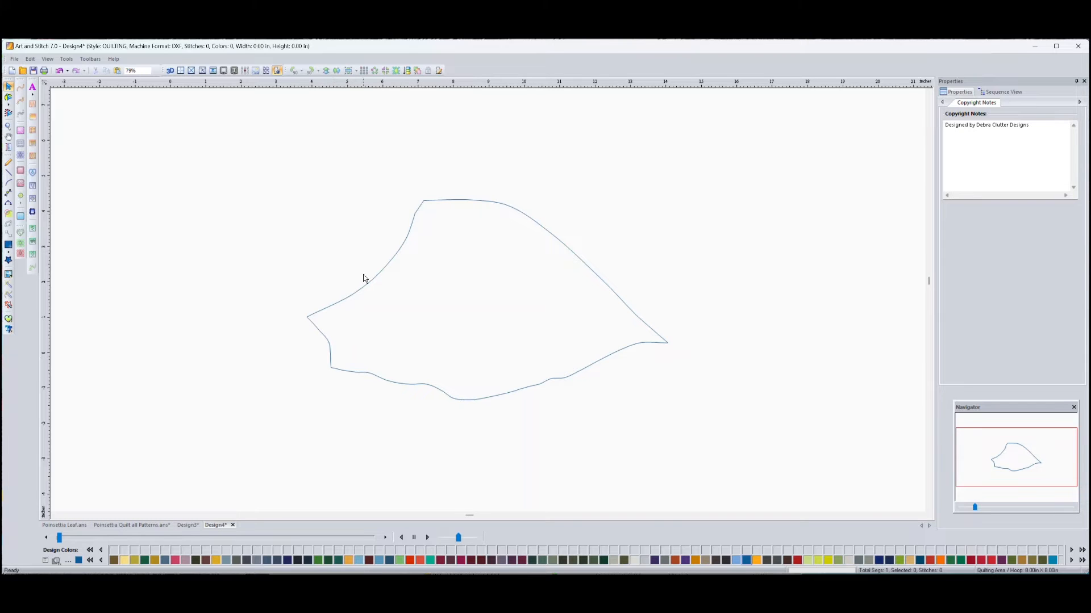
Step: Add a Geometric Echo to the petal outline with 1 ripple, -0.25 in spacing and the Cascade option
click(379, 380)
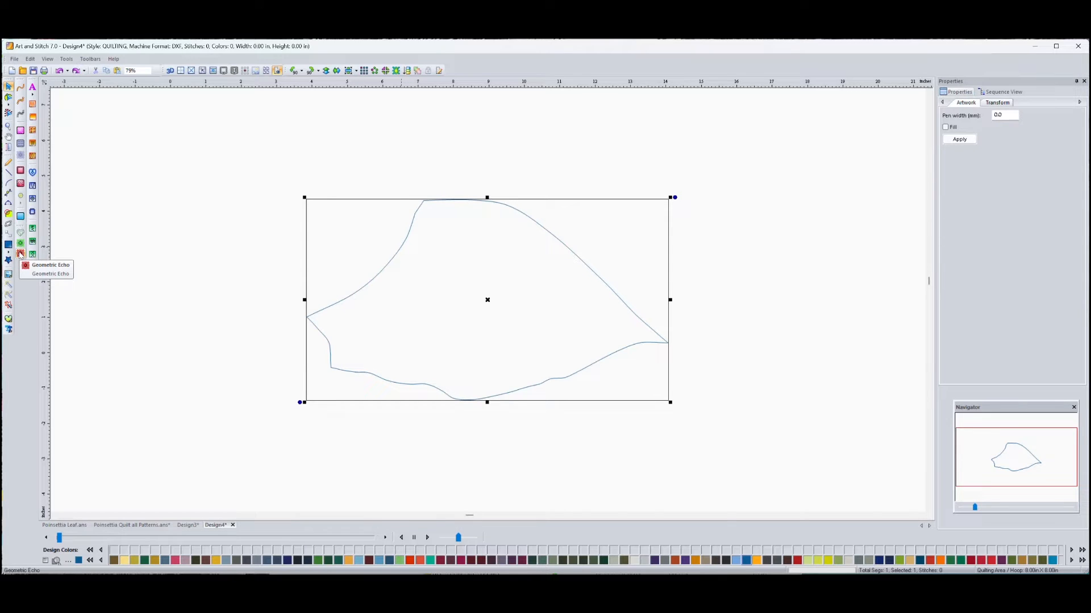
click(20, 254)
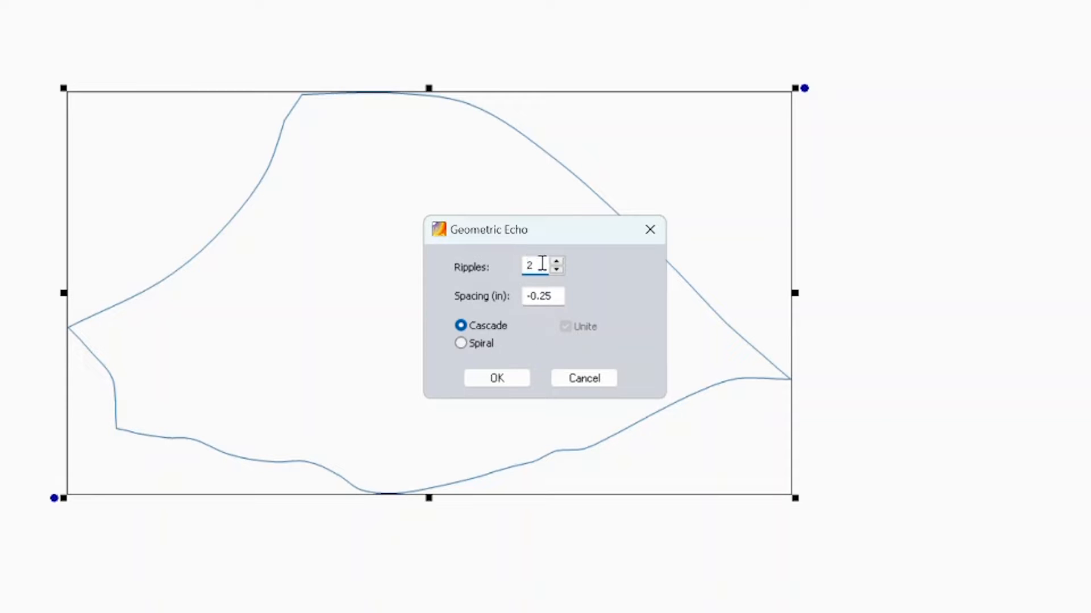
text(1)
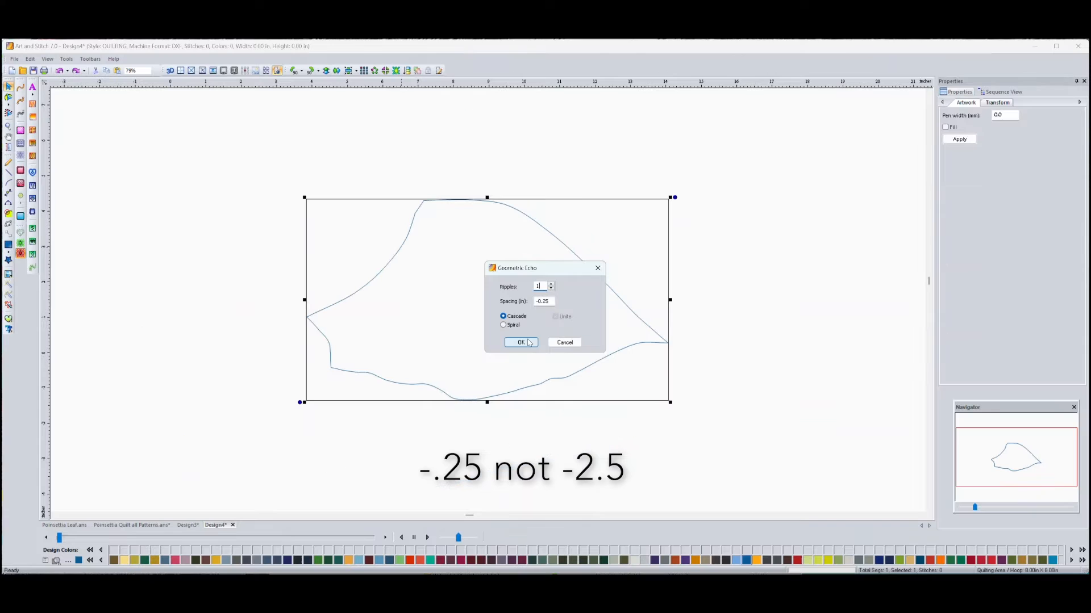
click(497, 378)
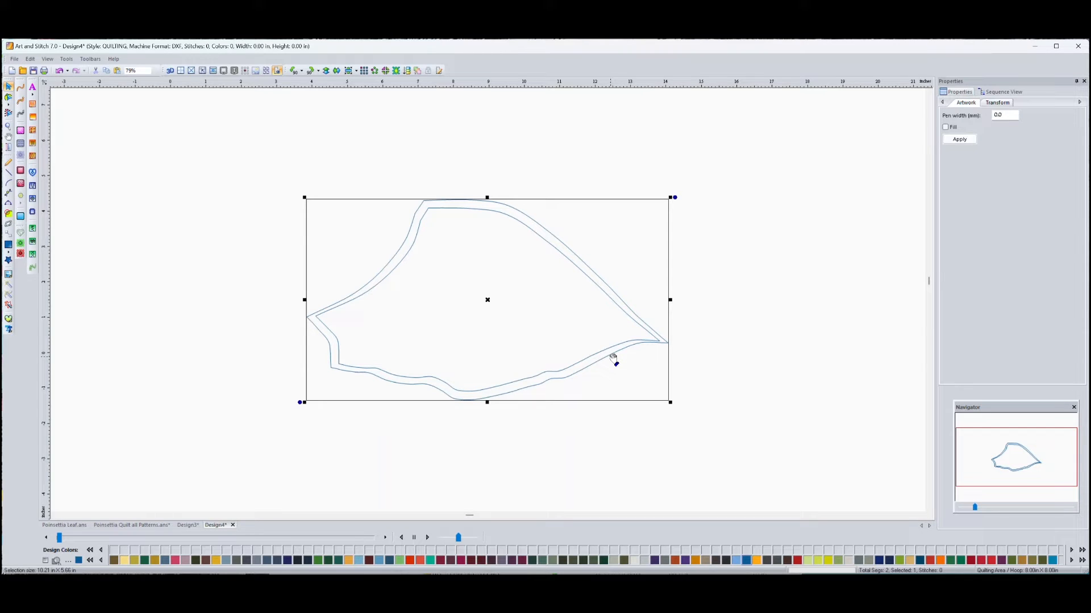
click(736, 343)
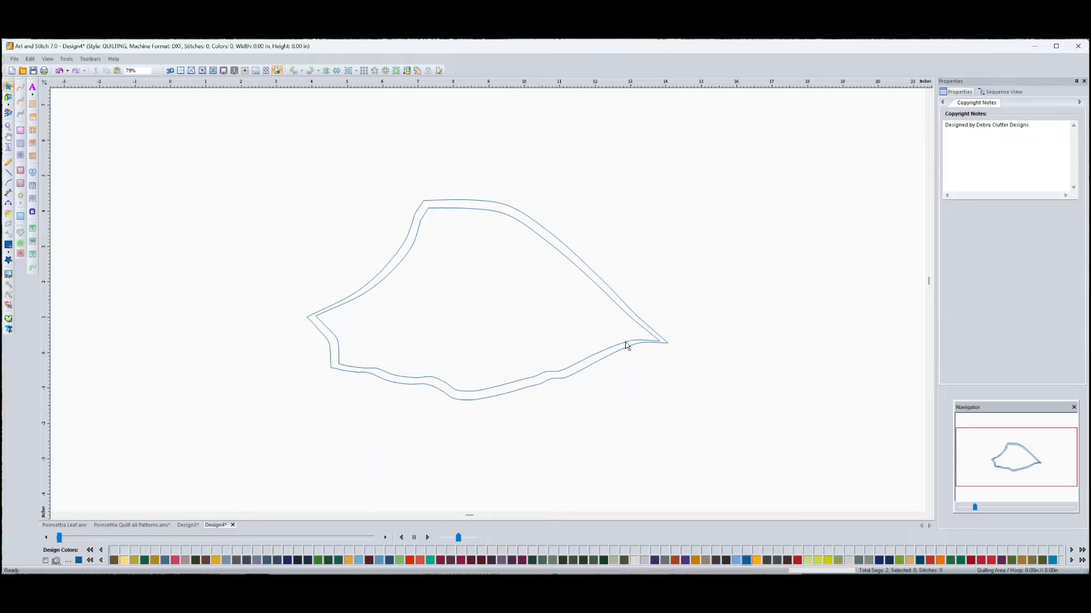
Step: Reshape the inner echo outline by moving its pointed tip node inward, away from the outer outline's tip
click(600, 356)
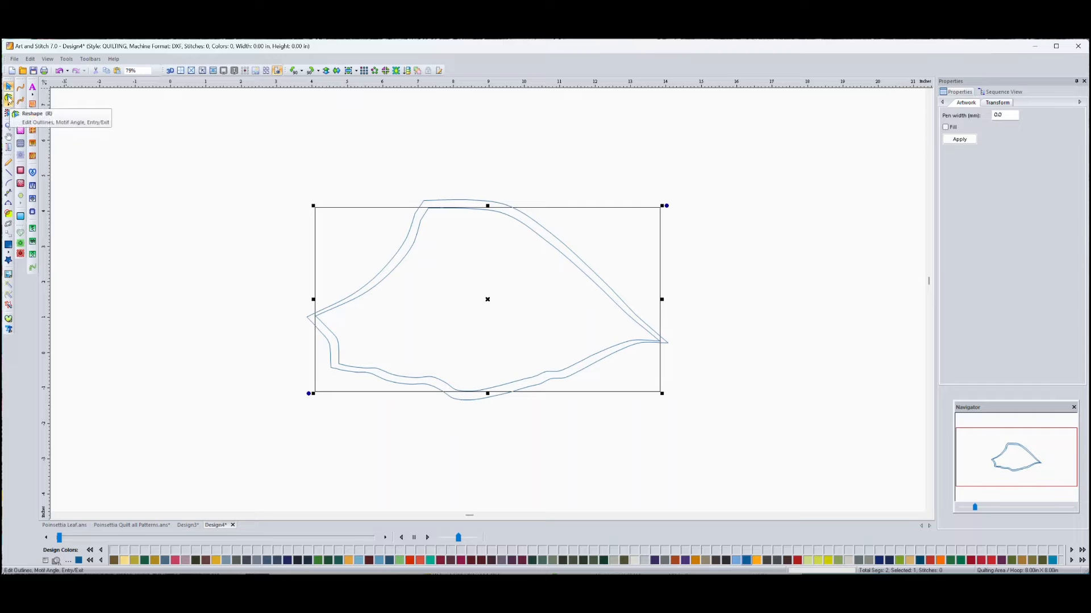
click(8, 100)
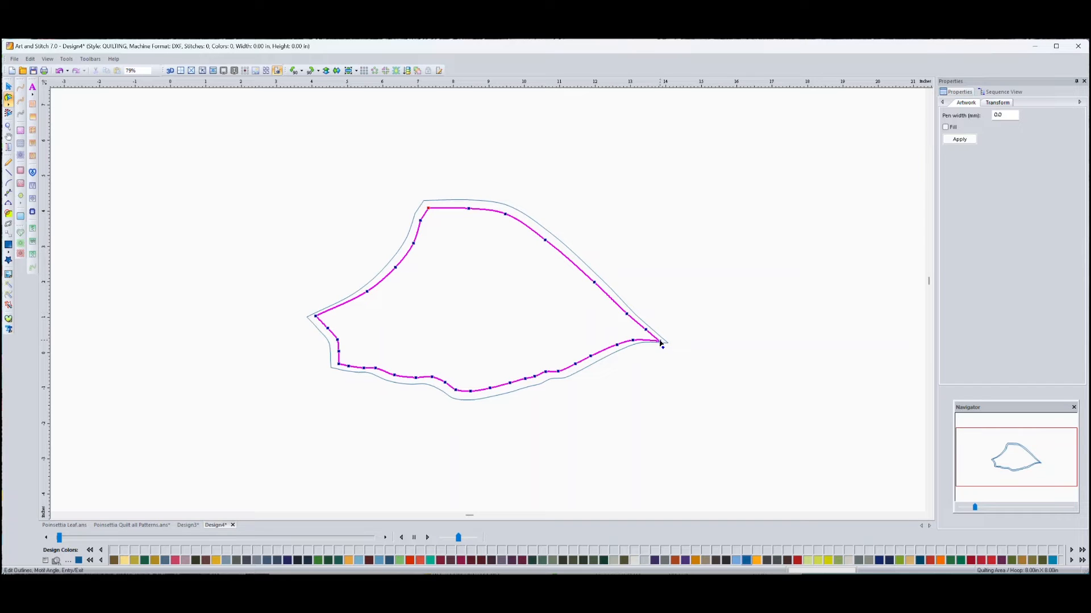
drag(661, 342, 641, 327)
scroll(639, 335, up, 1)
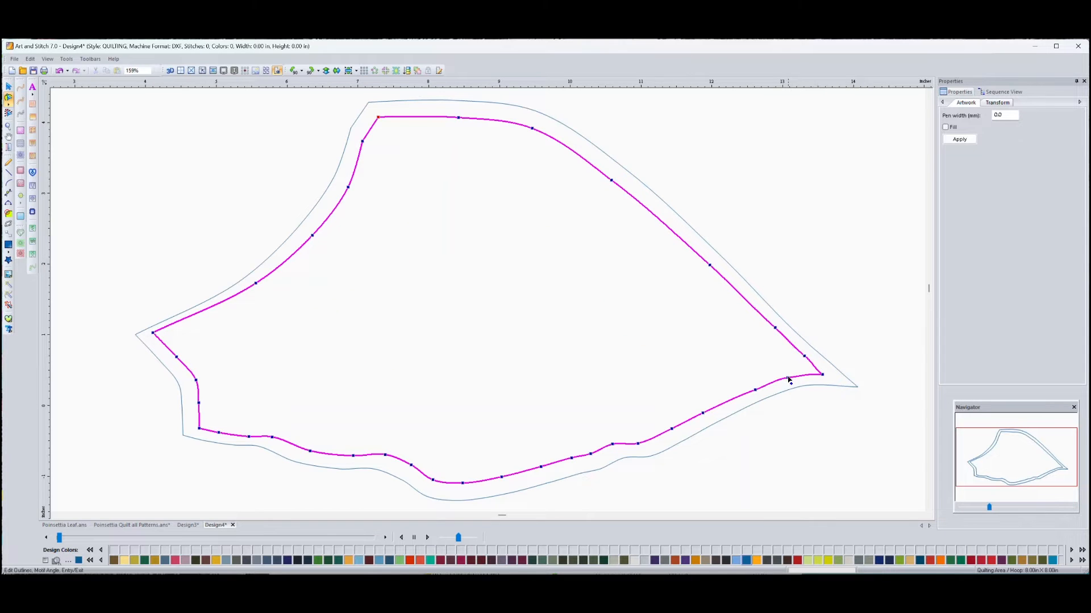
Step: Adjust the nodes just above and below the inner outline's pointed tip to even out the spacing from the outer outline
click(788, 378)
click(788, 378)
click(788, 379)
drag(791, 345, 795, 344)
click(801, 357)
click(811, 364)
click(818, 375)
click(774, 328)
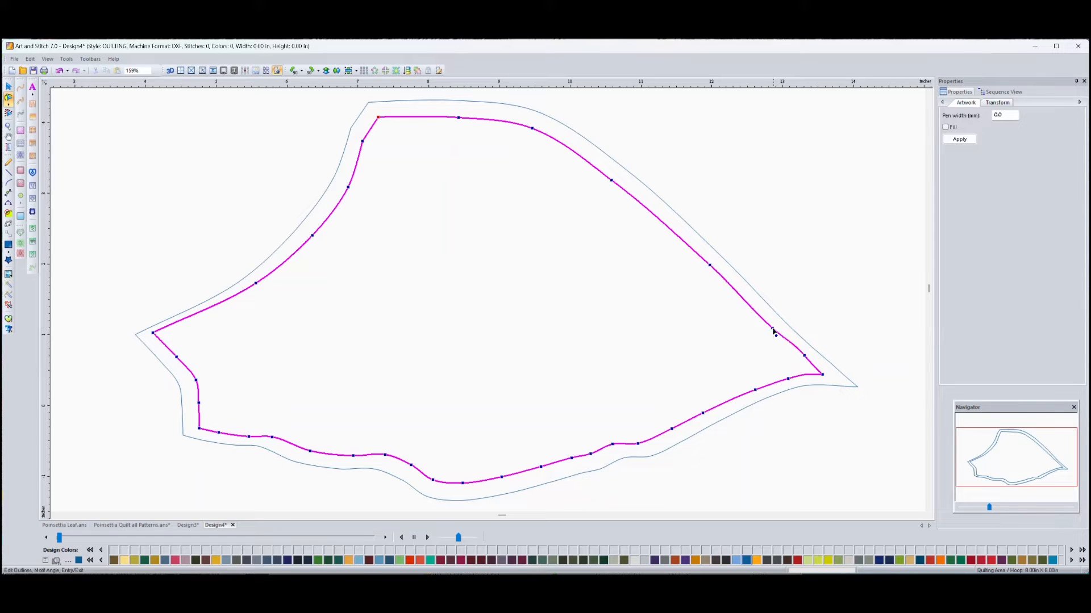
Step: Fine-tune the inner outline's tip node and its neighbouring nodes, smoothing both edges that lead into the point
click(804, 358)
drag(804, 357, 802, 358)
mouse_move(802, 358)
mouse_down()
mouse_move(808, 364)
mouse_move(801, 355)
mouse_up()
click(789, 380)
drag(790, 380, 753, 388)
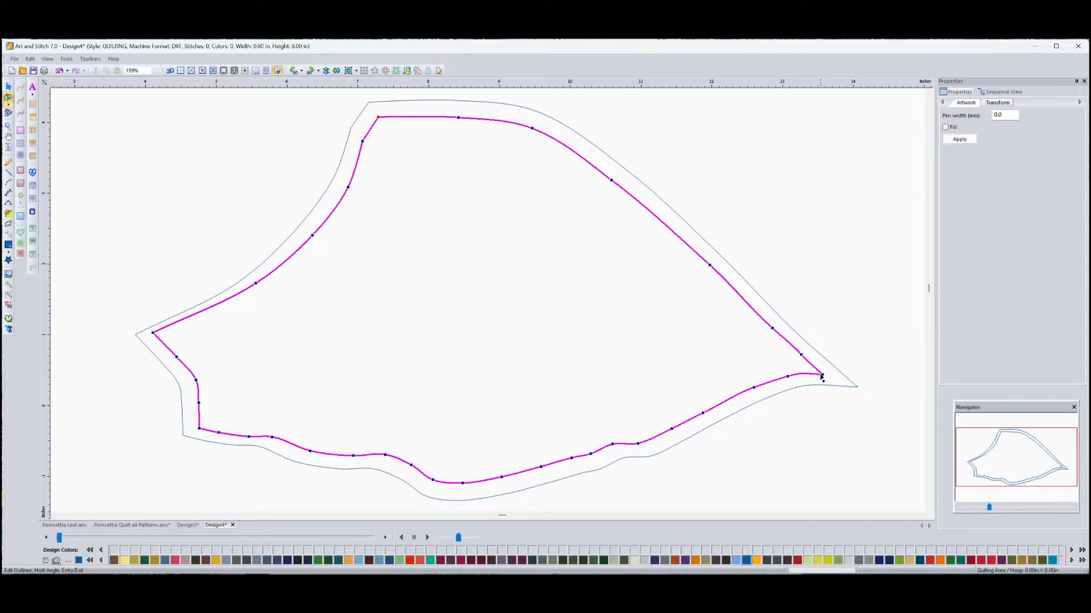
drag(821, 377, 798, 357)
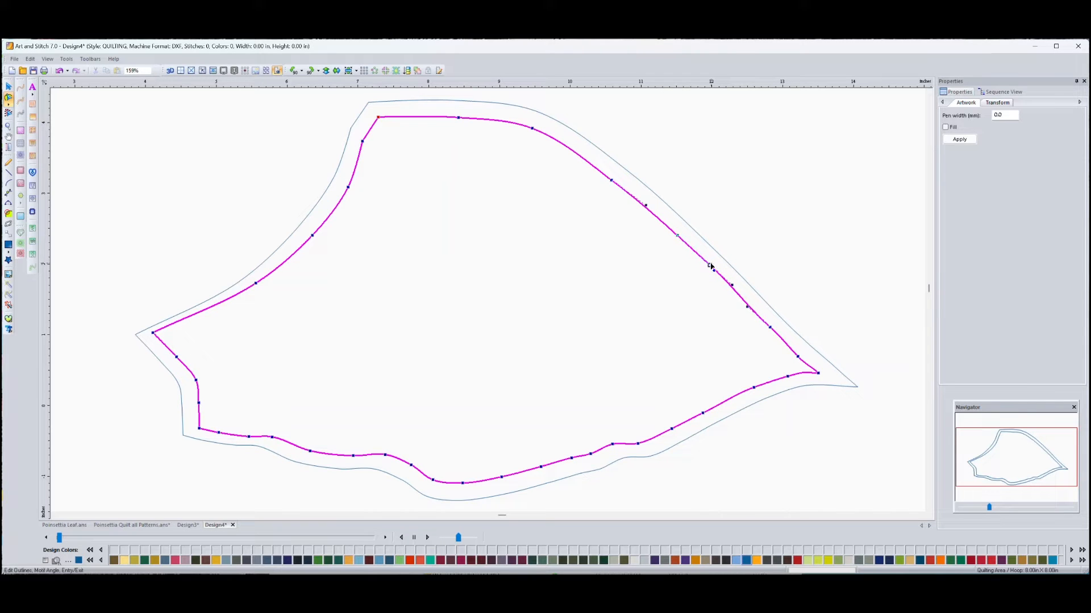
drag(709, 265, 731, 290)
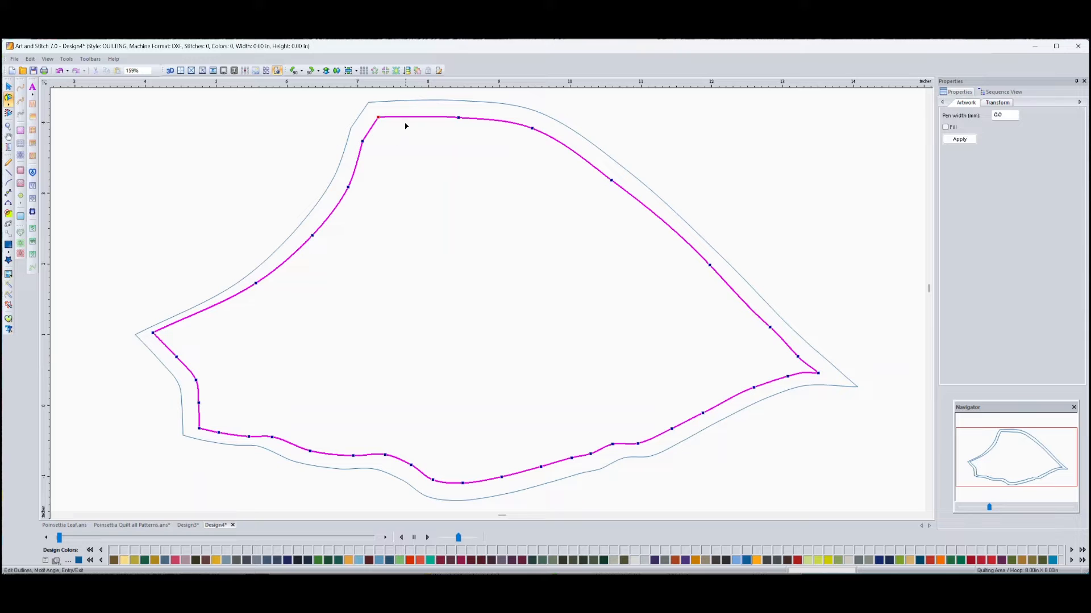
Step: Split the inner outline at its lower-left corner node and at its upper-left corner node
right_click(199, 430)
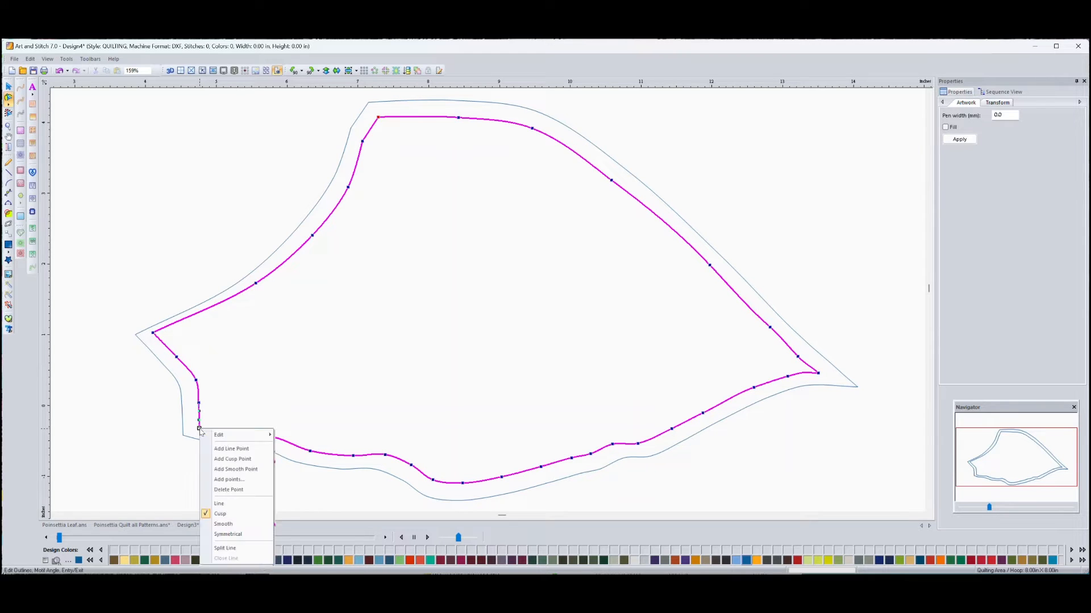
click(226, 548)
click(231, 373)
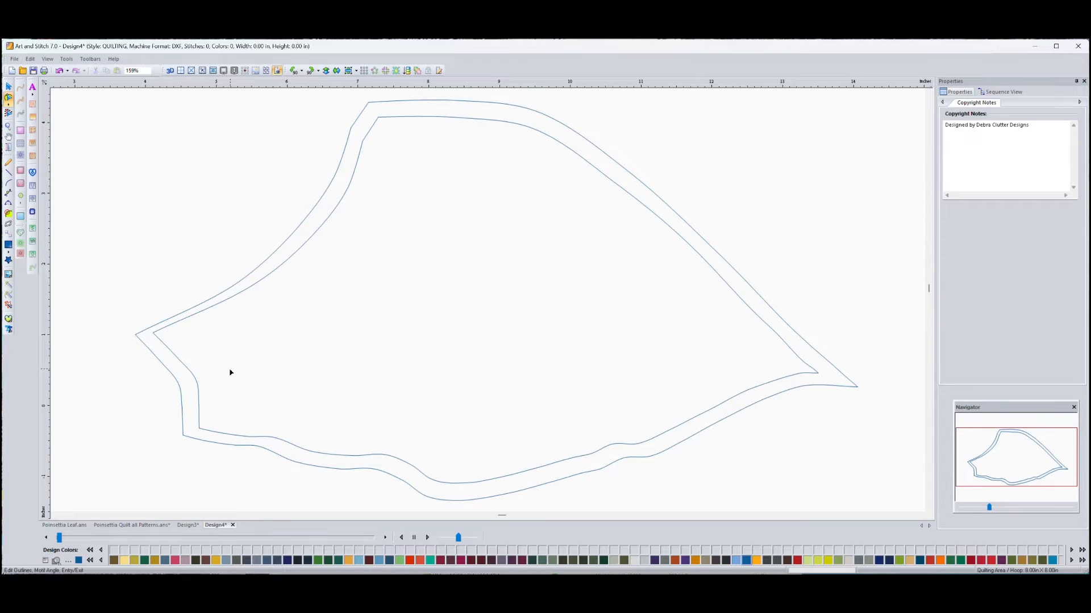
click(240, 295)
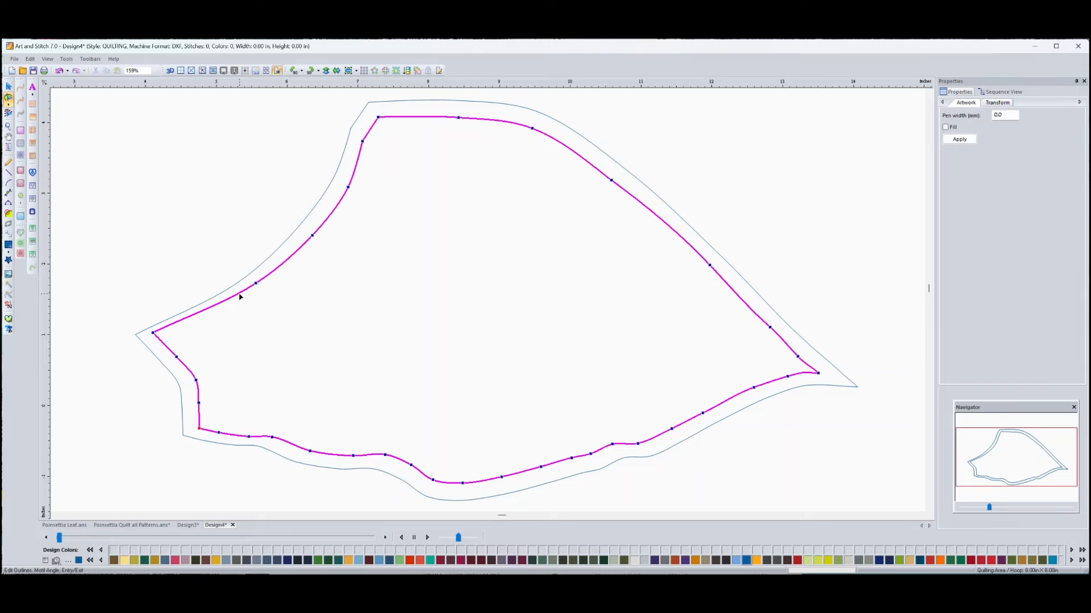
right_click(378, 117)
click(437, 236)
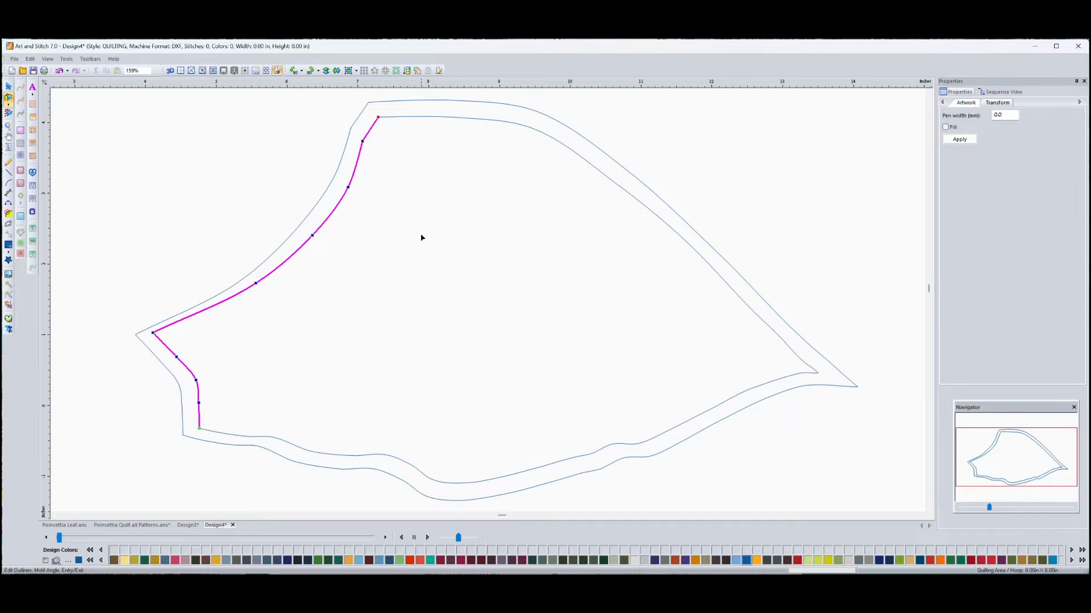
Step: Delete the left section of the inner outline between the two split corners
click(472, 340)
click(284, 264)
click(294, 309)
click(9, 86)
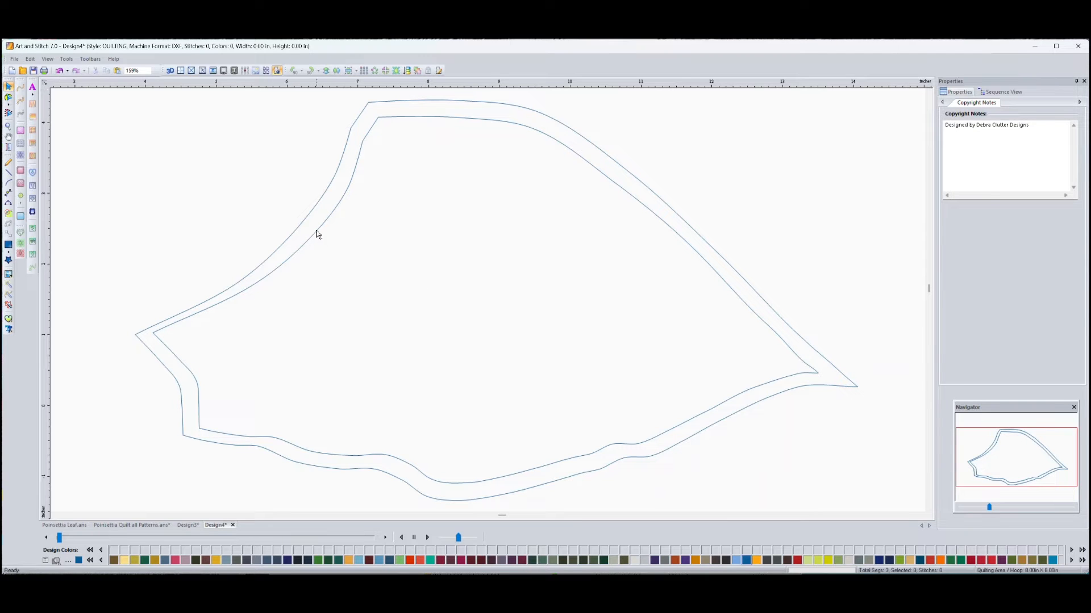
click(317, 234)
key(Delete)
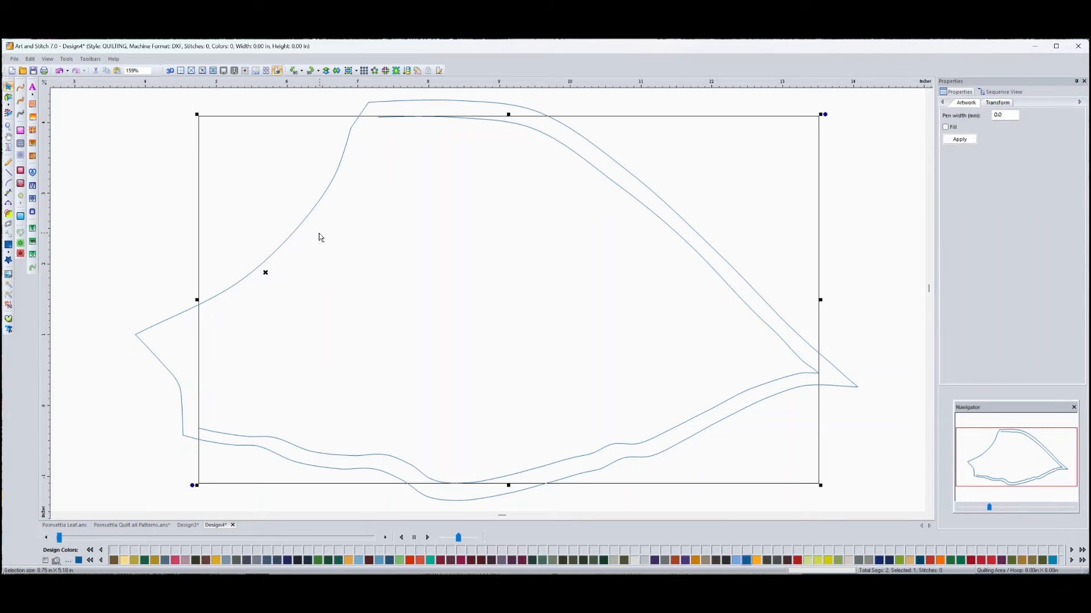
Step: Split the outer outline just above its lower-left corner and just below its upper-left corner, level with the inner outline's open ends
click(134, 419)
click(181, 386)
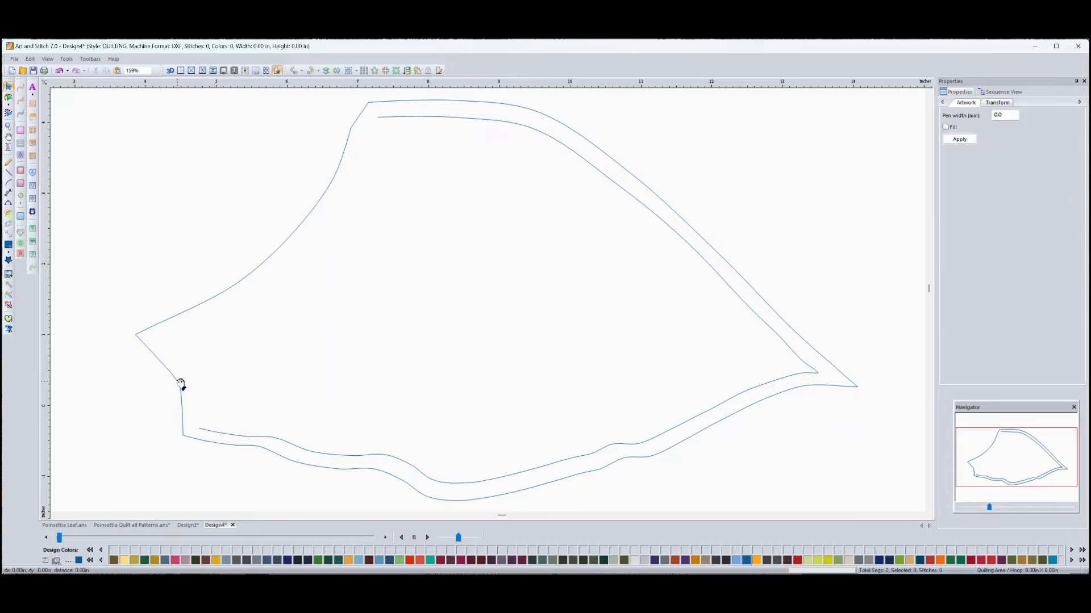
click(181, 383)
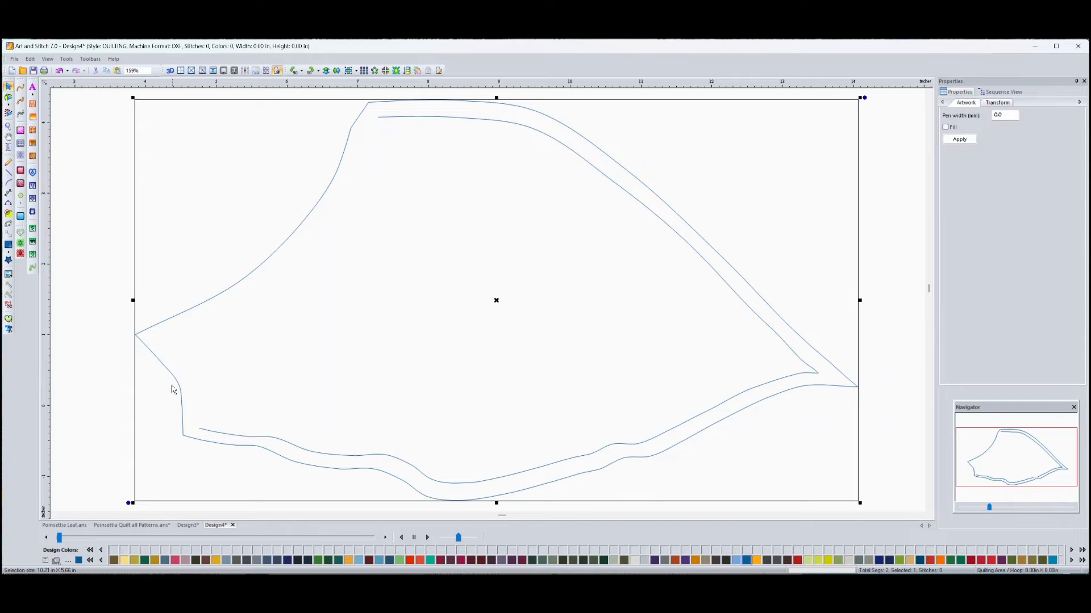
click(9, 98)
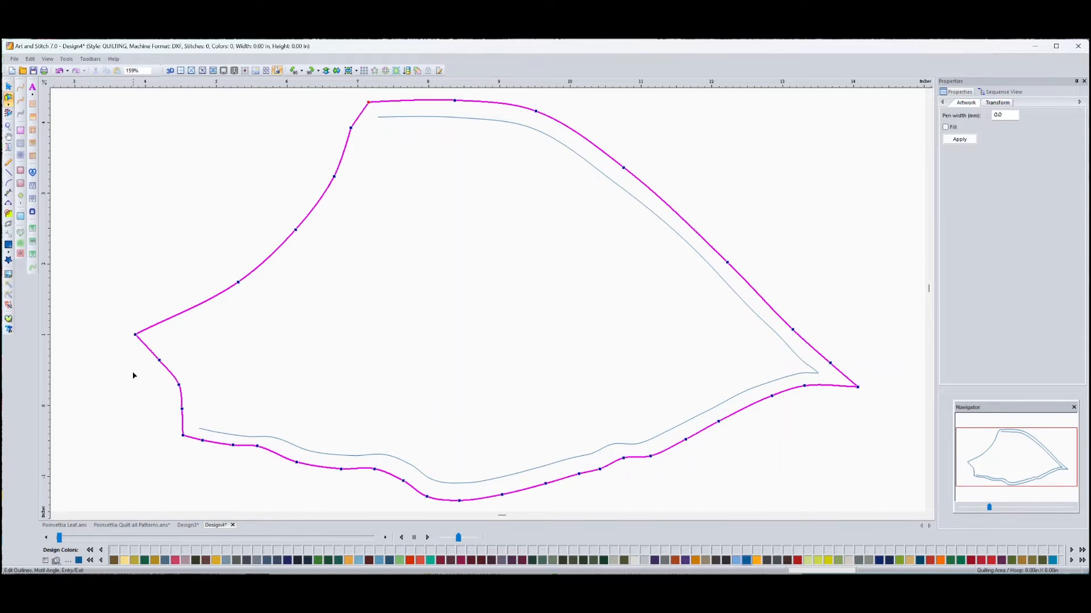
right_click(182, 427)
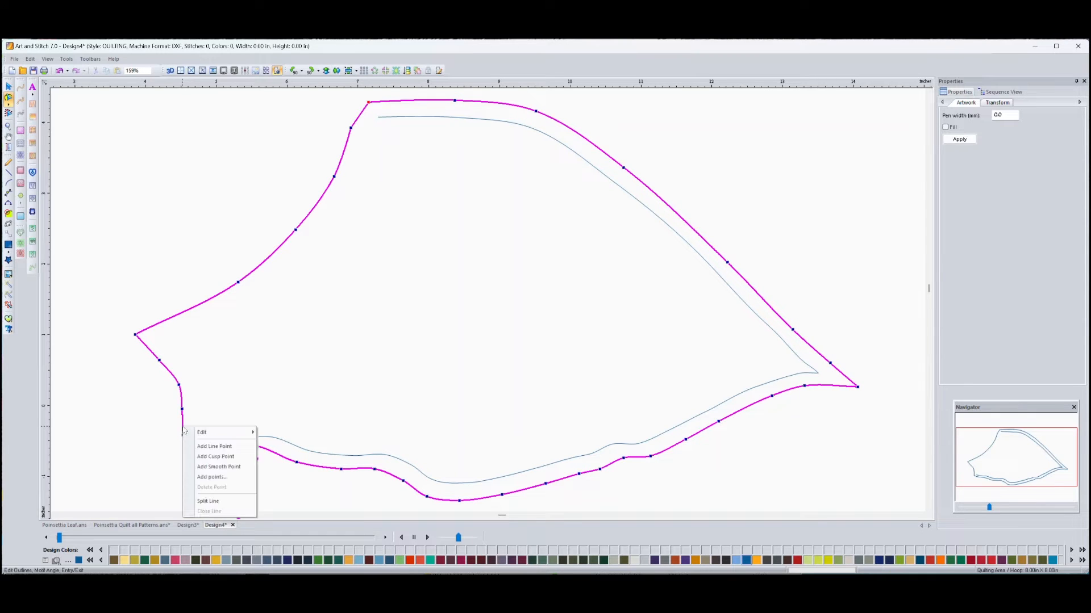
click(220, 500)
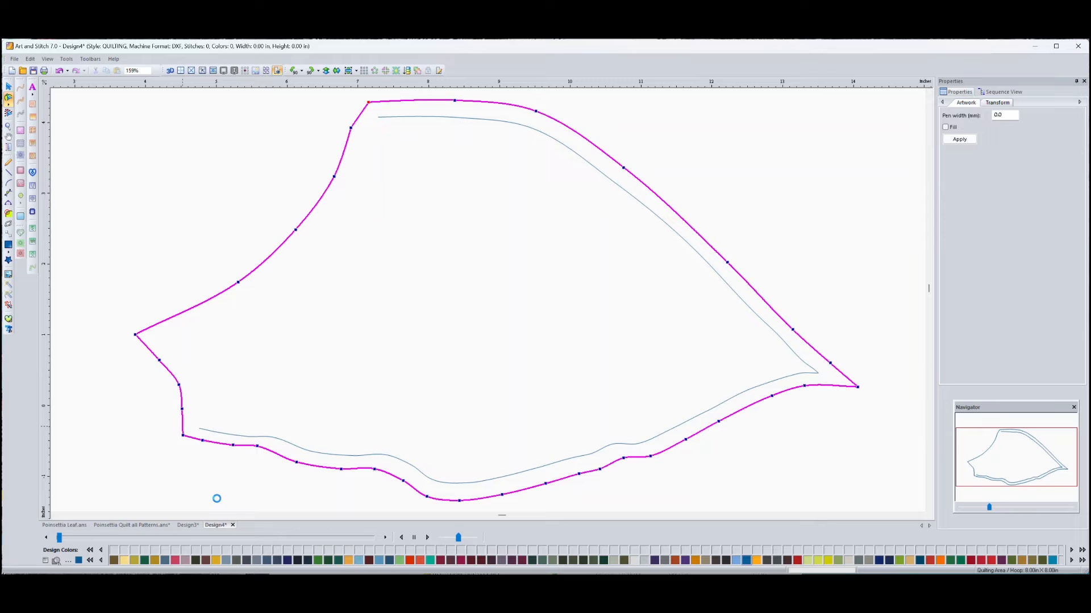
right_click(358, 118)
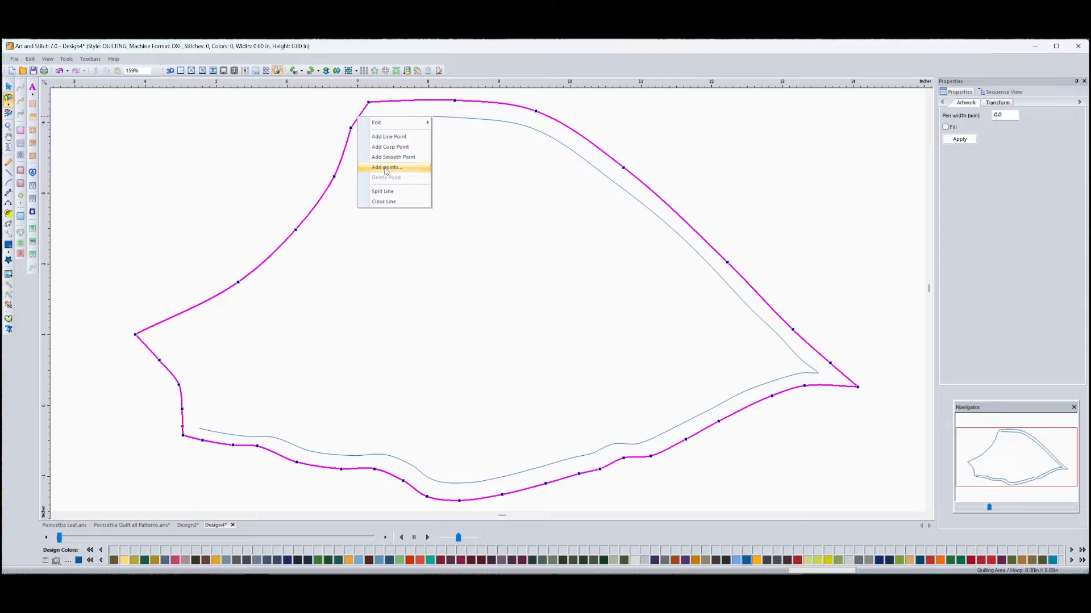
click(386, 191)
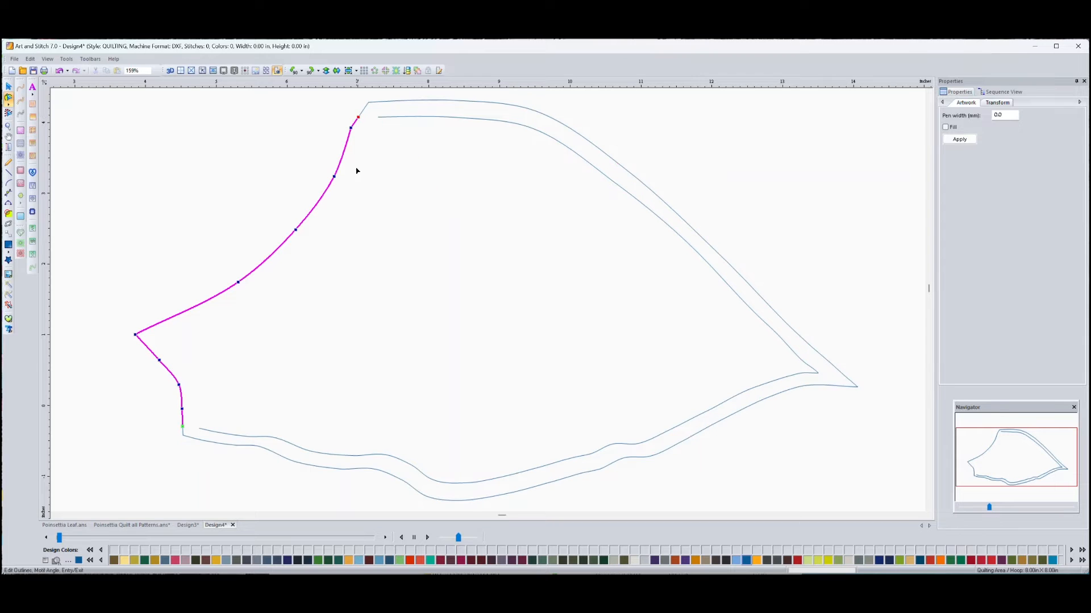
Step: Delete the remaining upper, right and lower part of the outer outline, keeping only its left section
click(9, 87)
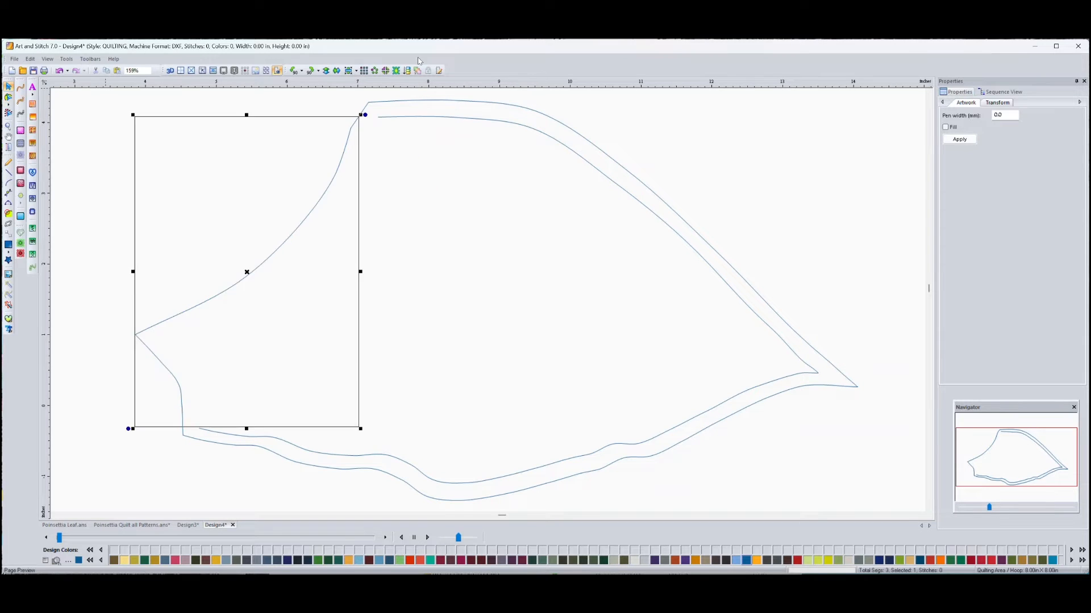
click(512, 110)
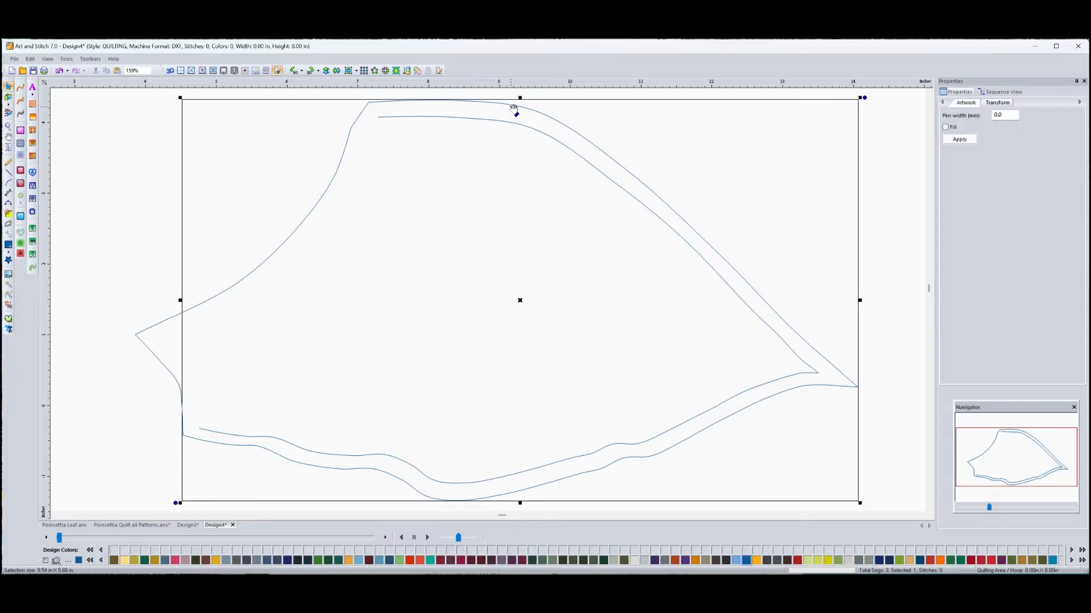
key(Delete)
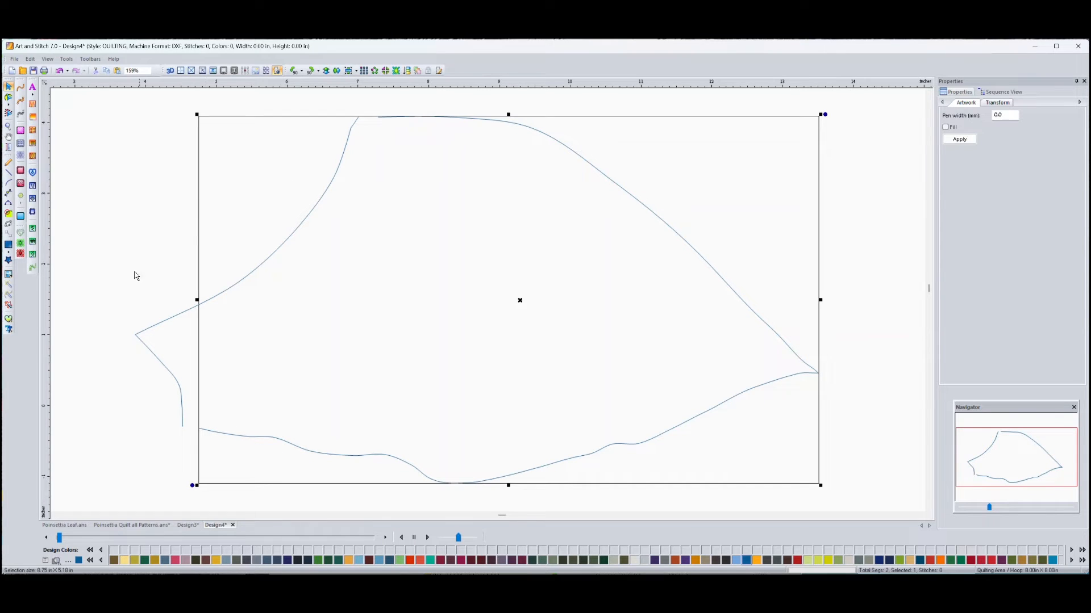
click(113, 259)
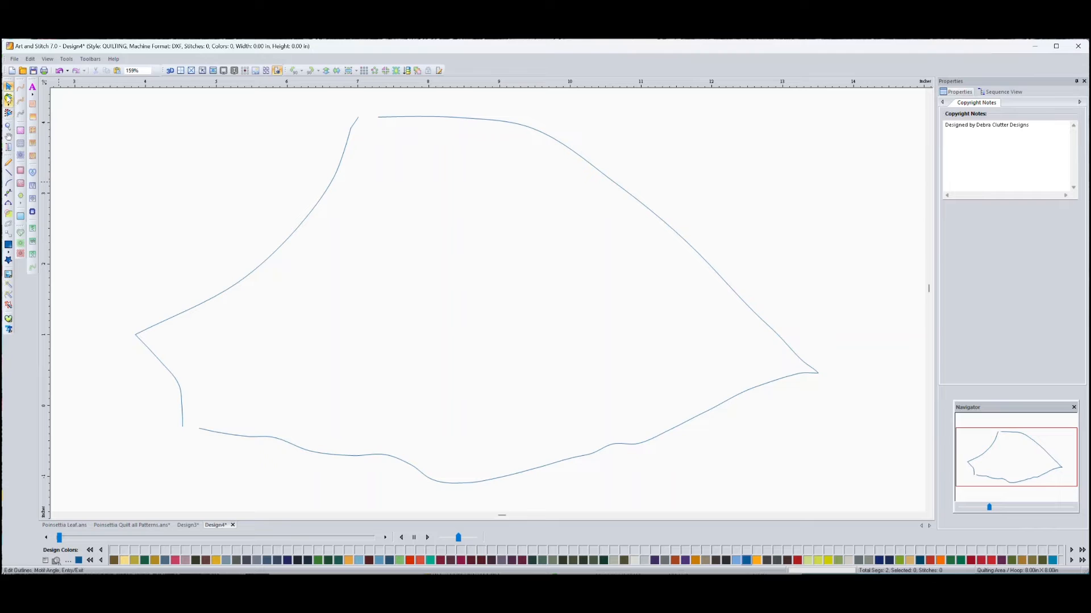
Step: Snap the inner outline's open lower-left end onto the lower end of the outer left section to join them
click(8, 99)
click(219, 433)
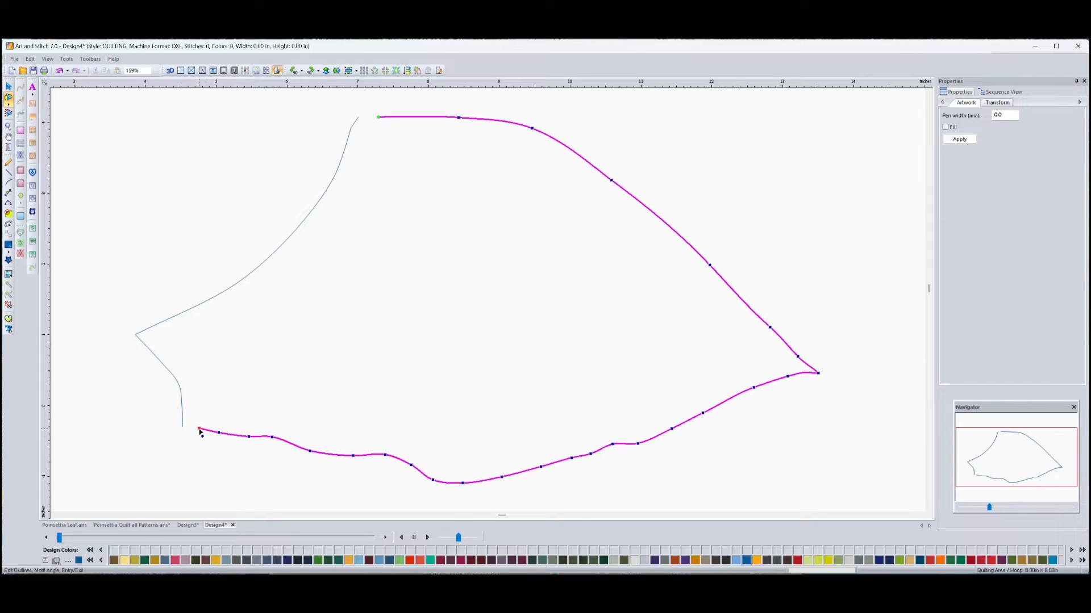
click(199, 429)
click(182, 429)
click(183, 430)
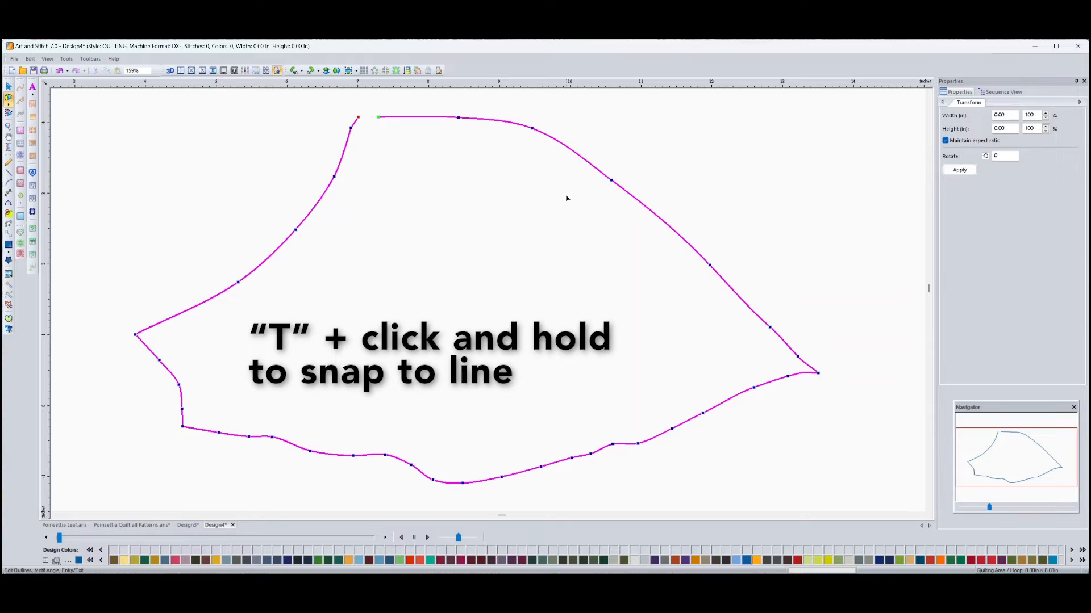
Step: Move the left section's upper end to the top edge's open end, close the line and delete the extra corner node
click(358, 118)
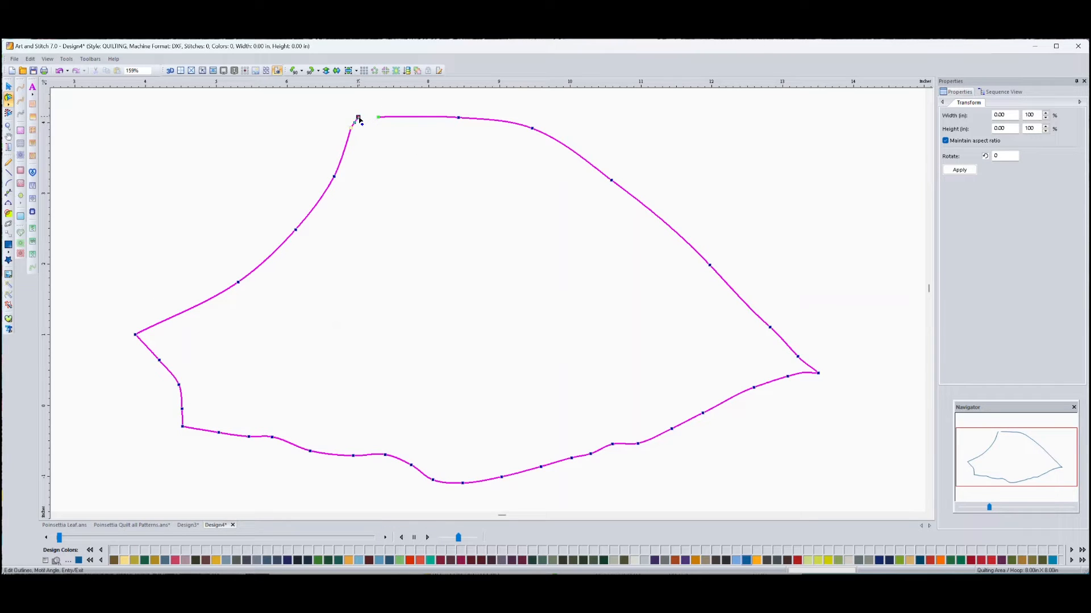
drag(358, 118, 379, 121)
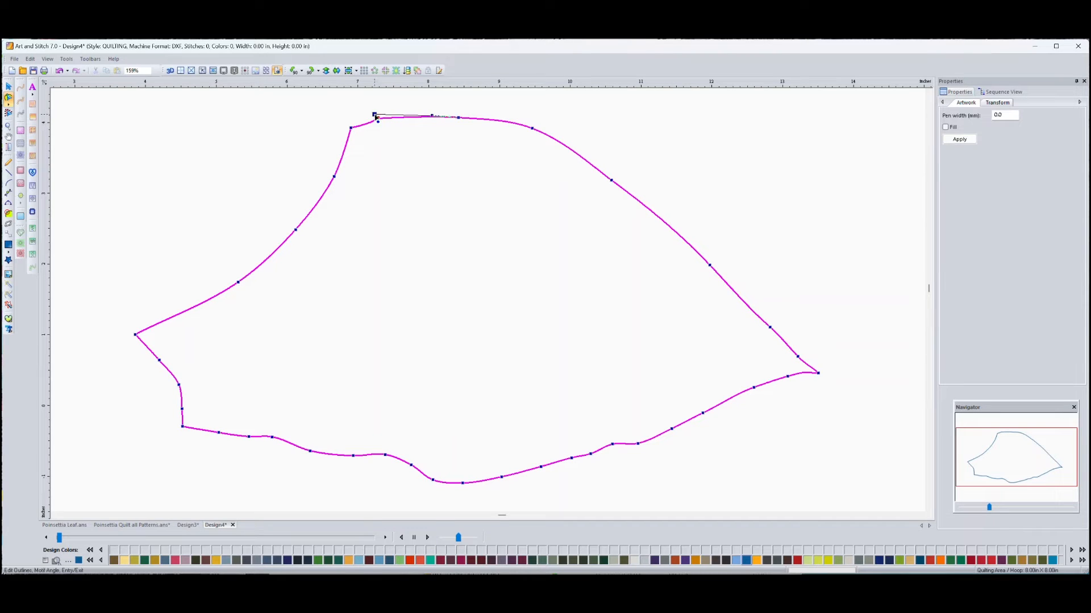
right_click(379, 121)
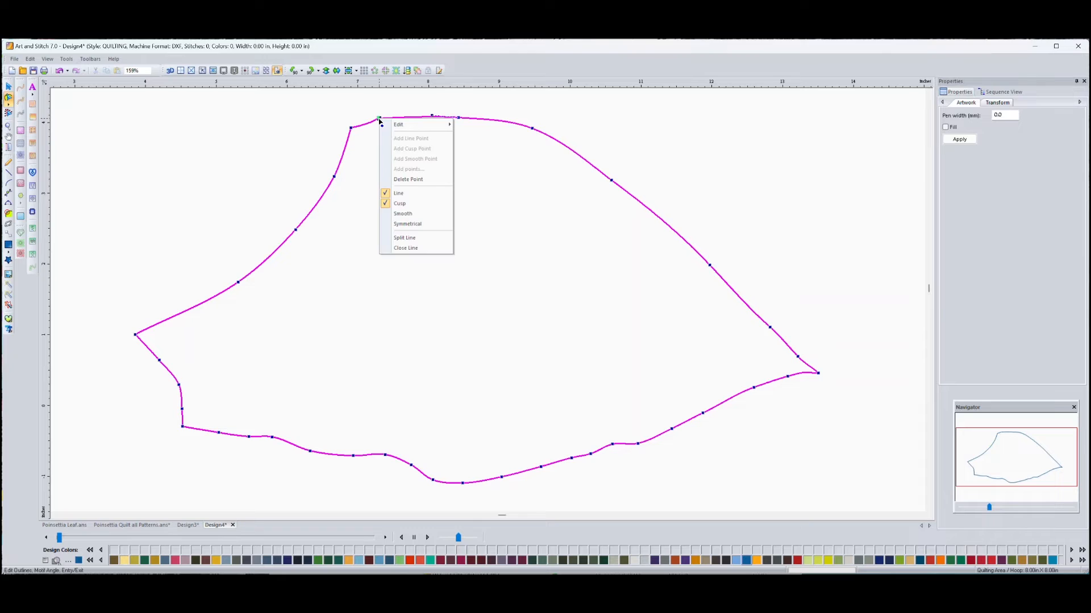
click(427, 249)
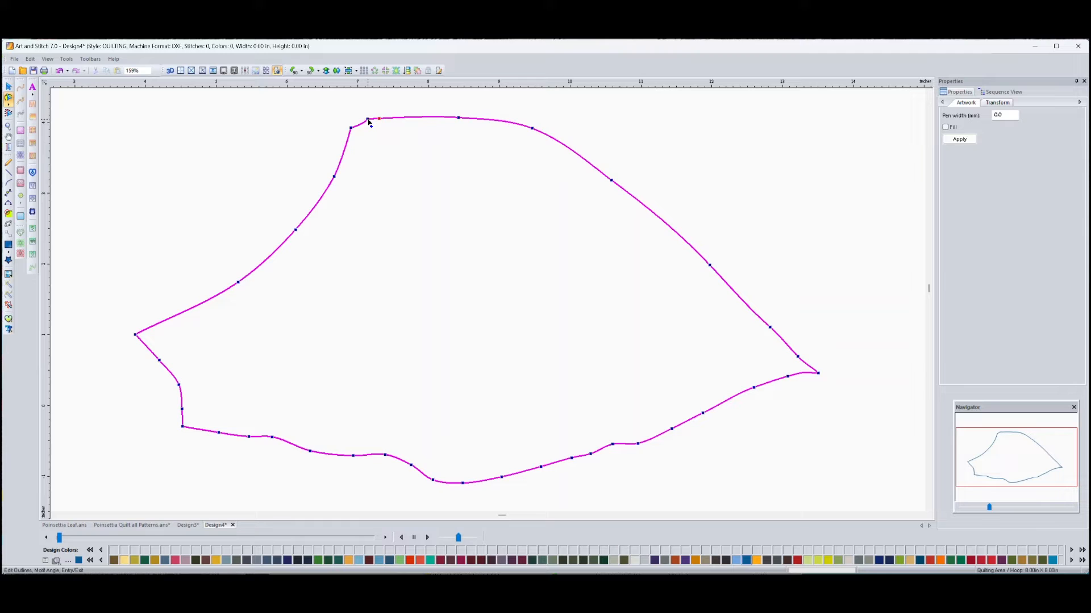
key(Delete)
click(730, 238)
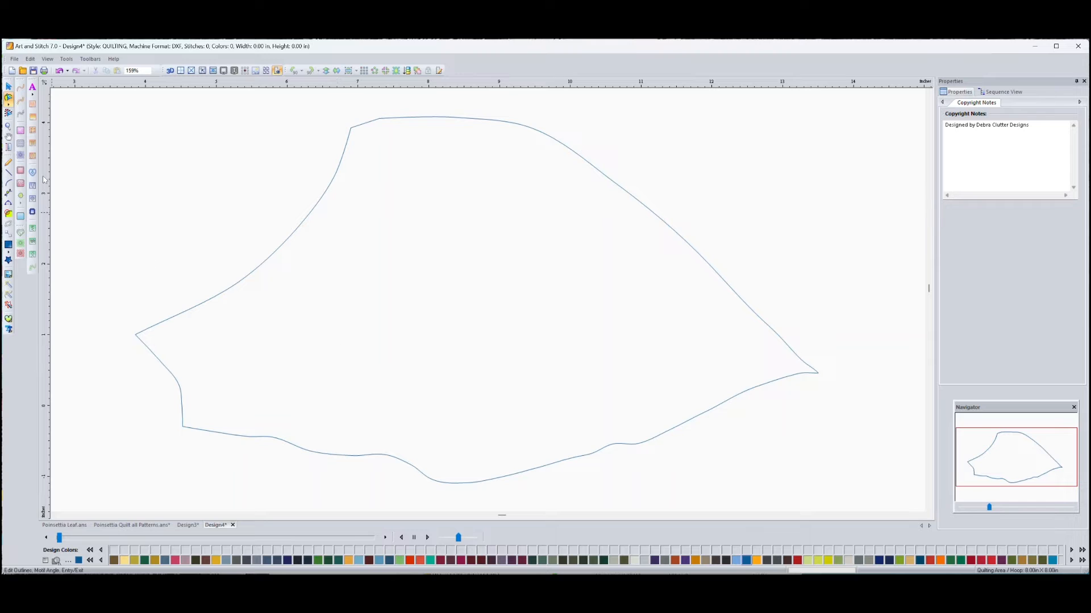
Step: Undo the last change, and draw a curved centre vein about 7.54 in long from the petal's left point towards its tip
click(9, 184)
key(ctrl+z)
click(274, 322)
click(392, 317)
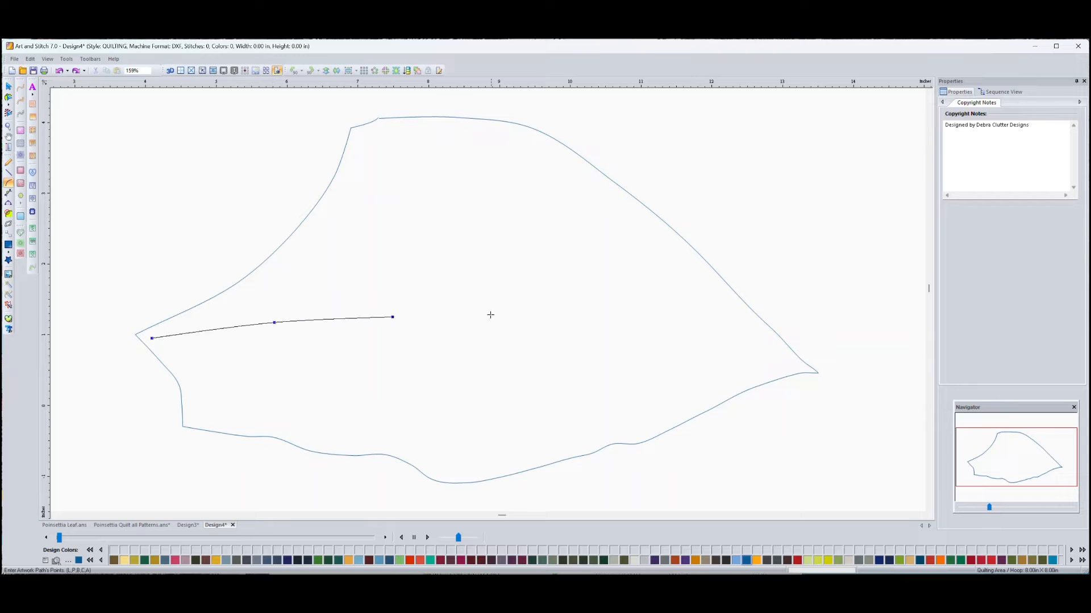
click(492, 315)
click(578, 320)
click(648, 339)
key(Return)
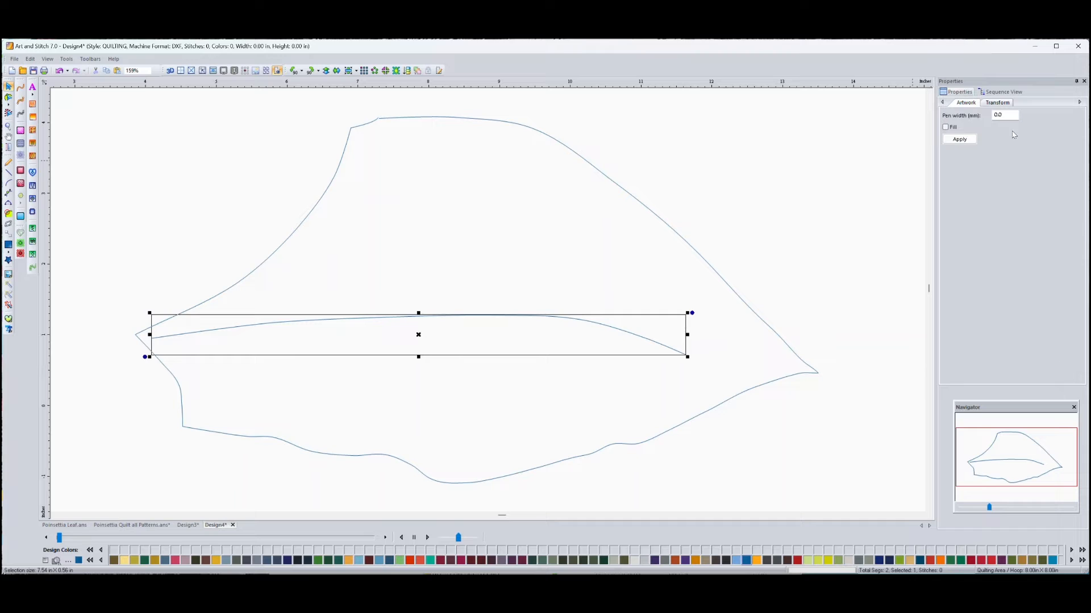
Step: Recolour the vein line to red Madeira Classic Rayon 40 1485 and lock its colour group in the sequence
click(998, 92)
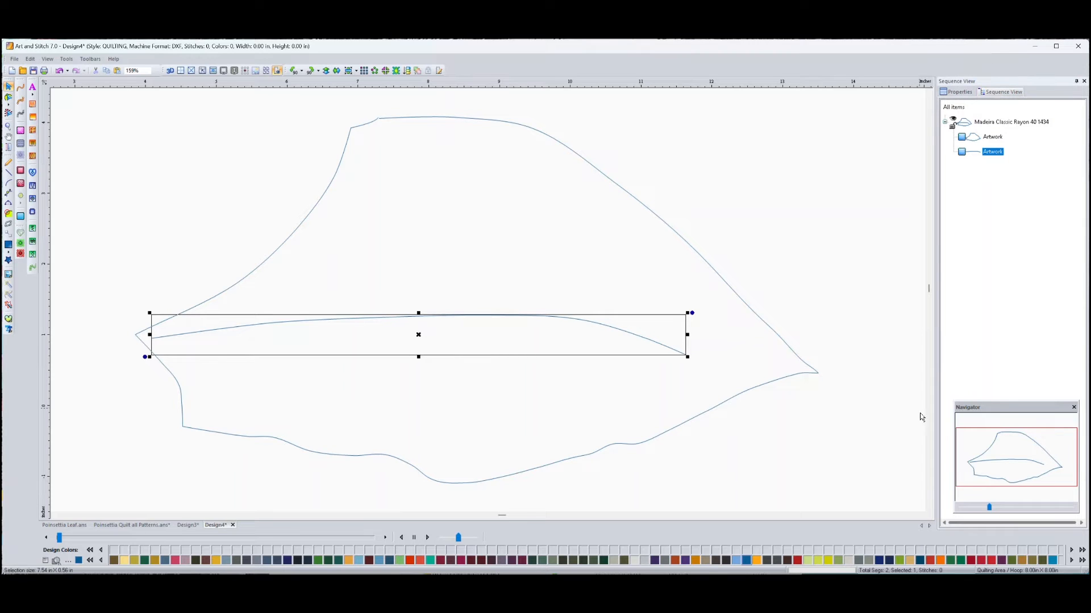
click(992, 561)
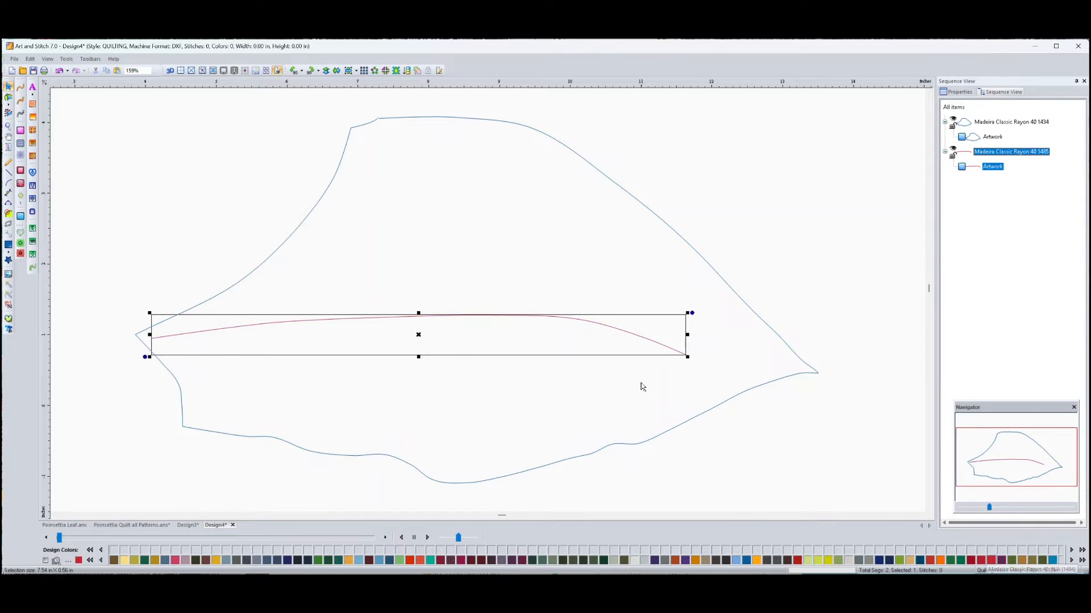
click(707, 267)
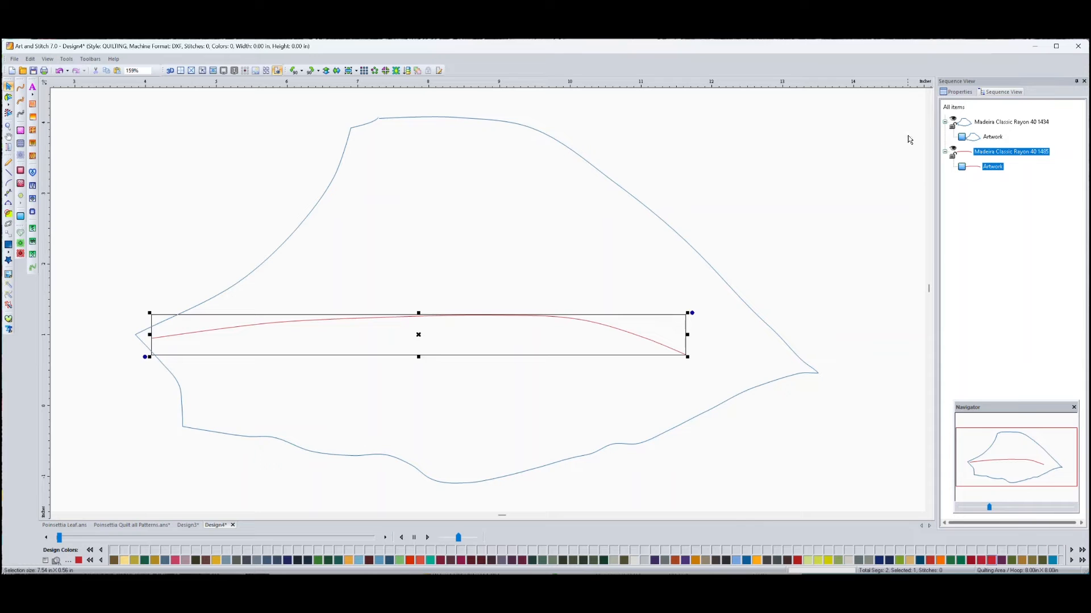
click(952, 155)
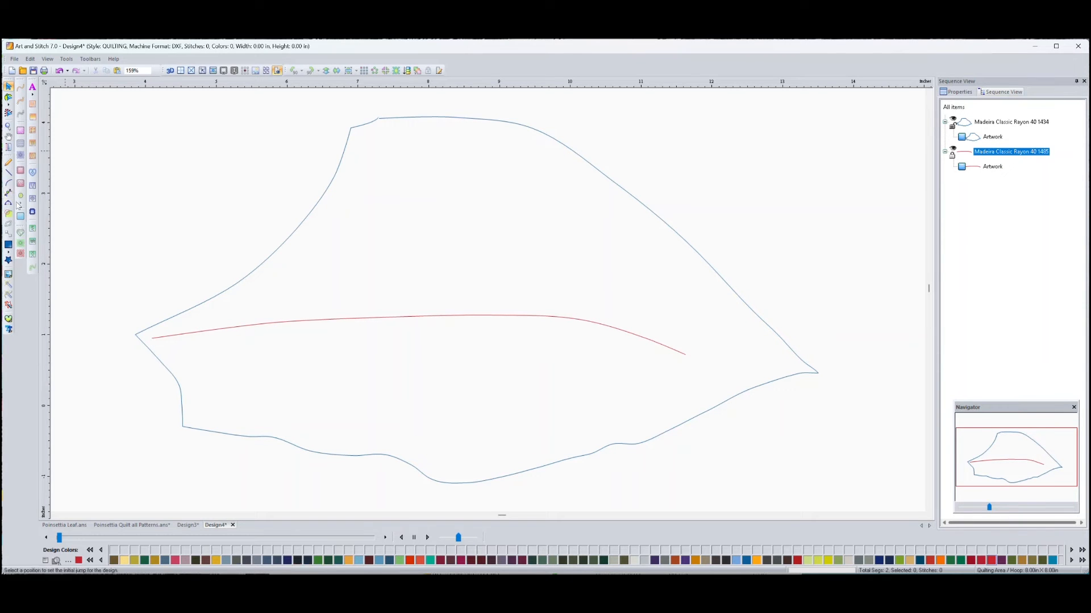
Step: Start a curved artwork line at the vein's left end and draw the first rounded feather lobe below it, returning to the vein
click(9, 183)
click(154, 340)
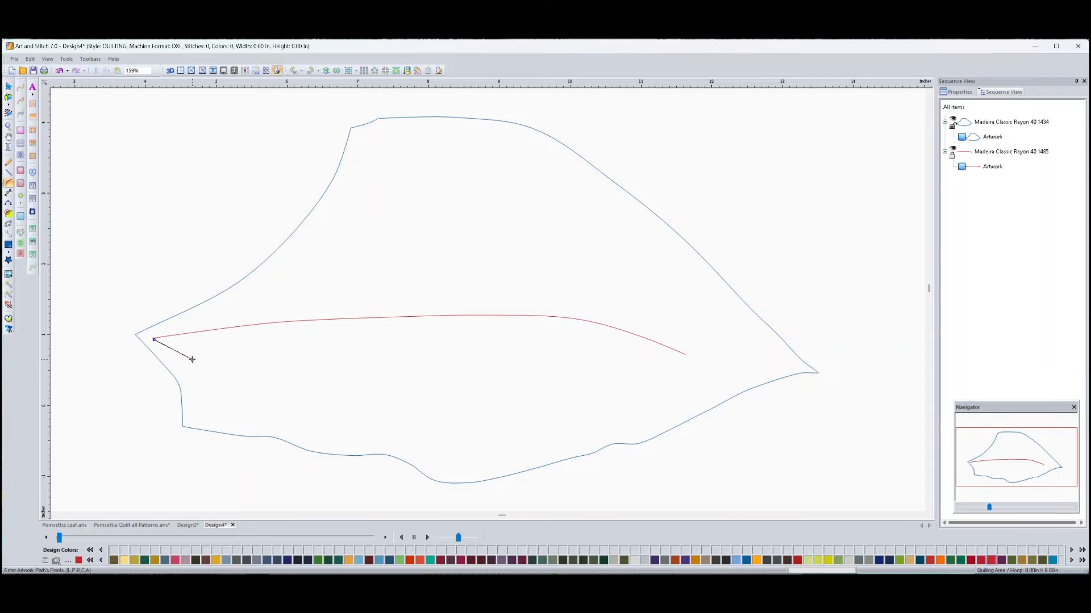
click(192, 360)
click(208, 400)
click(232, 429)
click(266, 411)
click(260, 389)
click(238, 364)
click(194, 335)
Step: Retrace the first lobe's inner edge and draw the second feather lobe beside it in the lower-left part of the petal
click(239, 364)
click(260, 390)
click(267, 412)
click(272, 424)
click(290, 432)
click(305, 430)
click(317, 419)
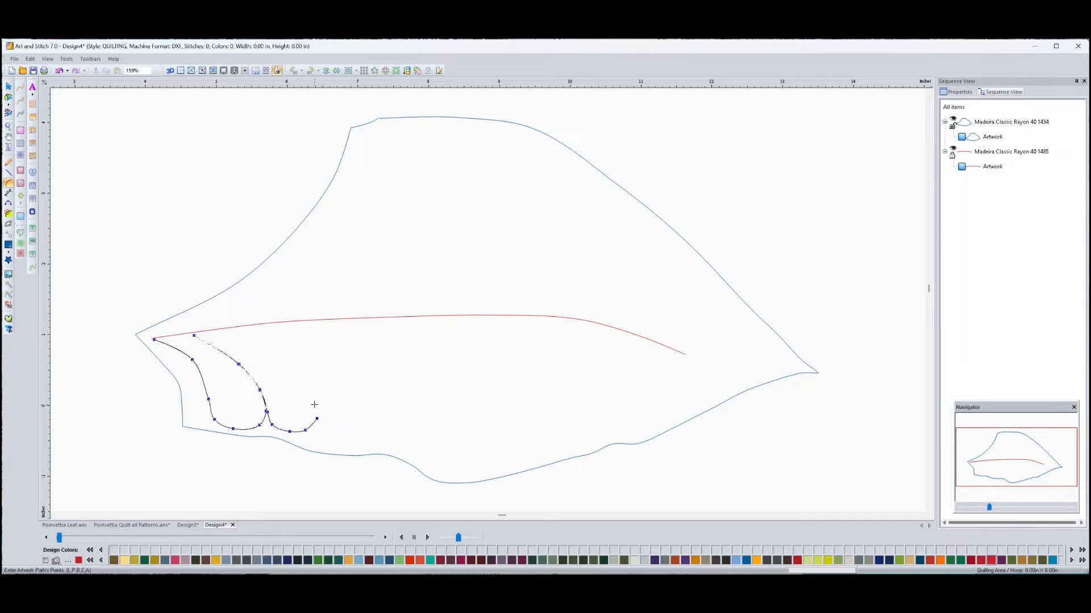
click(316, 405)
click(319, 413)
click(333, 422)
click(351, 422)
click(363, 417)
click(365, 395)
click(353, 380)
click(324, 355)
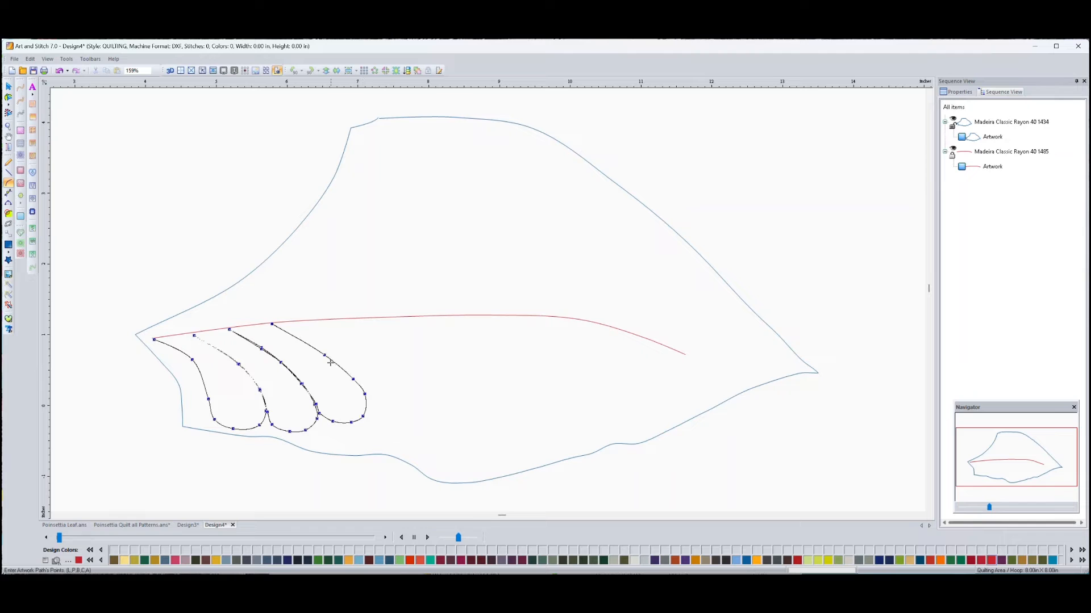
key(BackSpace)
key(BackSpace)
key(BackSpace)
key(BackSpace)
key(BackSpace)
key(BackSpace)
key(BackSpace)
key(BackSpace)
key(BackSpace)
key(BackSpace)
key(BackSpace)
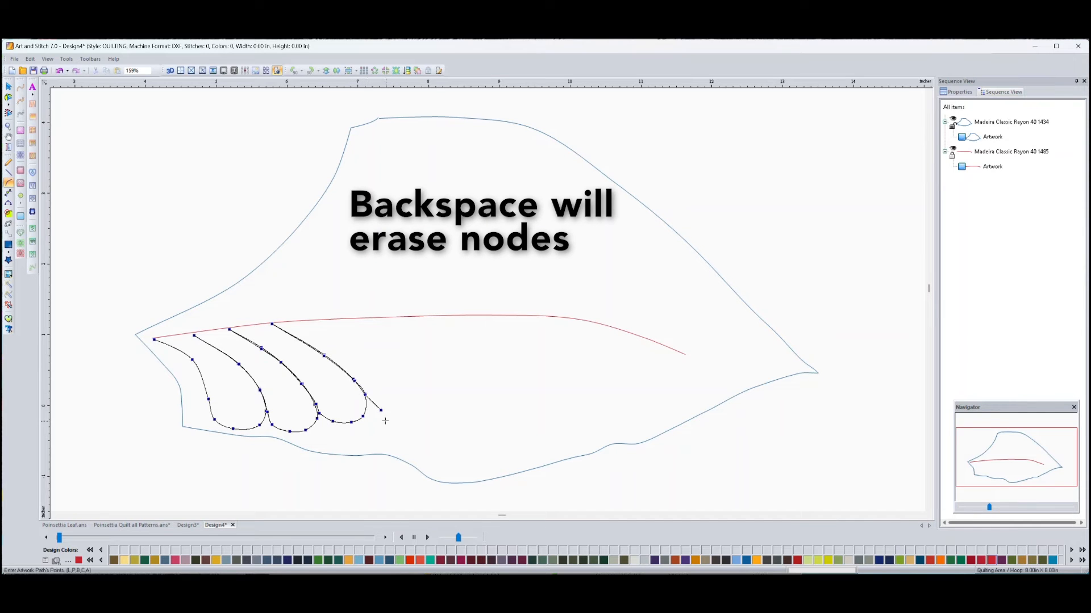
Step: Draw a third lower feather lobe that reaches down close to the petal's lower outline and curves back up towards the vein
click(323, 418)
click(331, 439)
click(346, 449)
click(368, 450)
click(378, 446)
click(384, 431)
click(371, 406)
click(358, 392)
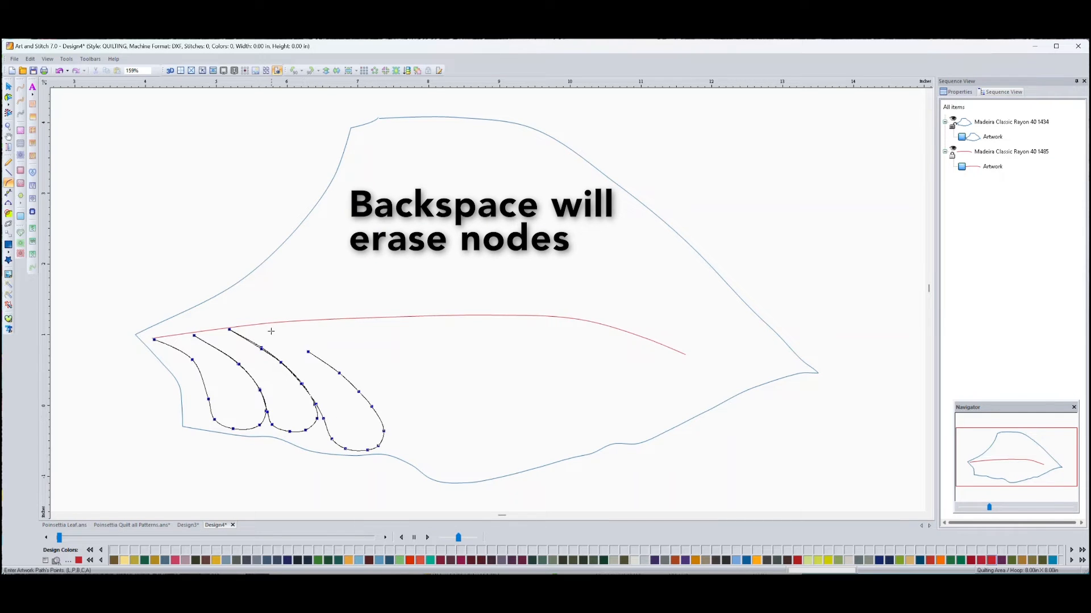
Step: Draw the fourth and fifth lower feather lobes along the petal's lower outline, retracing the shared edges to and from the vein
click(396, 370)
click(366, 351)
click(326, 329)
click(312, 322)
click(385, 363)
click(436, 403)
click(449, 419)
click(463, 441)
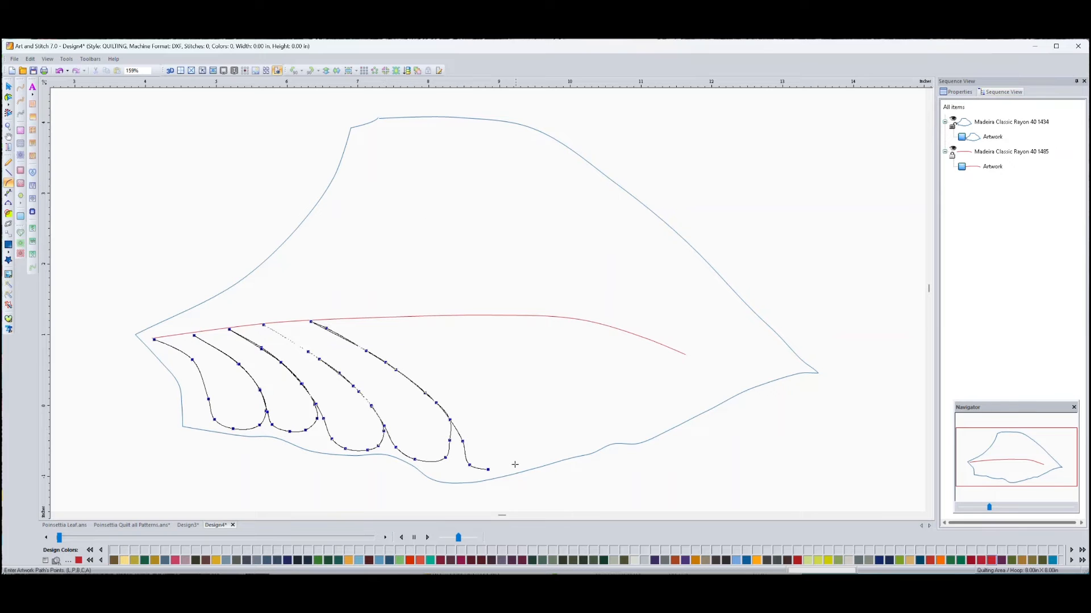
click(516, 401)
Step: Draw a wide, wavy sixth lower lobe following the petal outline and bring it back to the middle of the vein
click(548, 451)
click(606, 416)
click(657, 418)
click(637, 376)
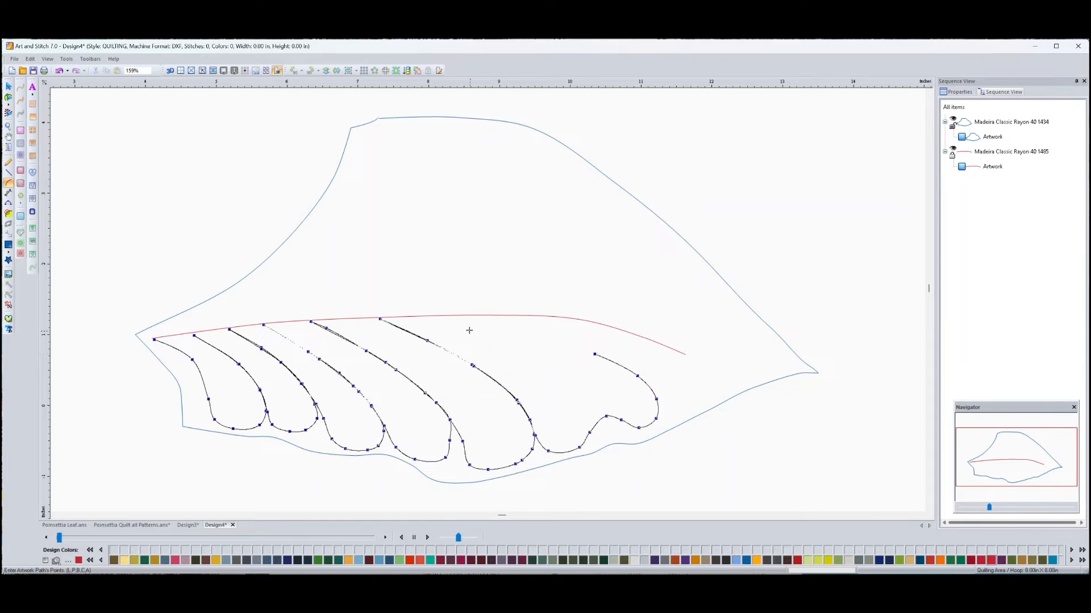
click(479, 326)
click(445, 316)
Step: Follow the vein to its right end, draw a spiral curl below it and echo the spiral back out
click(564, 317)
click(630, 331)
click(680, 352)
click(692, 410)
click(673, 374)
click(686, 397)
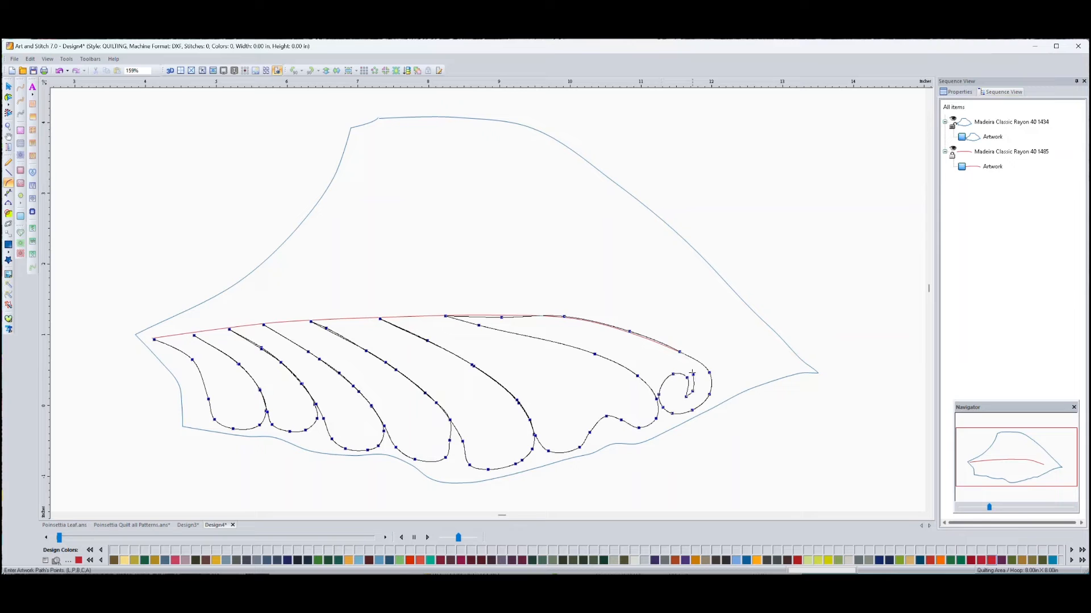
click(659, 365)
click(697, 412)
Step: Draw a lobe reaching into the petal's right tip and return along its upper side to the vein
click(769, 376)
click(783, 364)
click(770, 344)
click(741, 327)
click(683, 316)
click(658, 312)
click(618, 312)
click(589, 313)
click(562, 316)
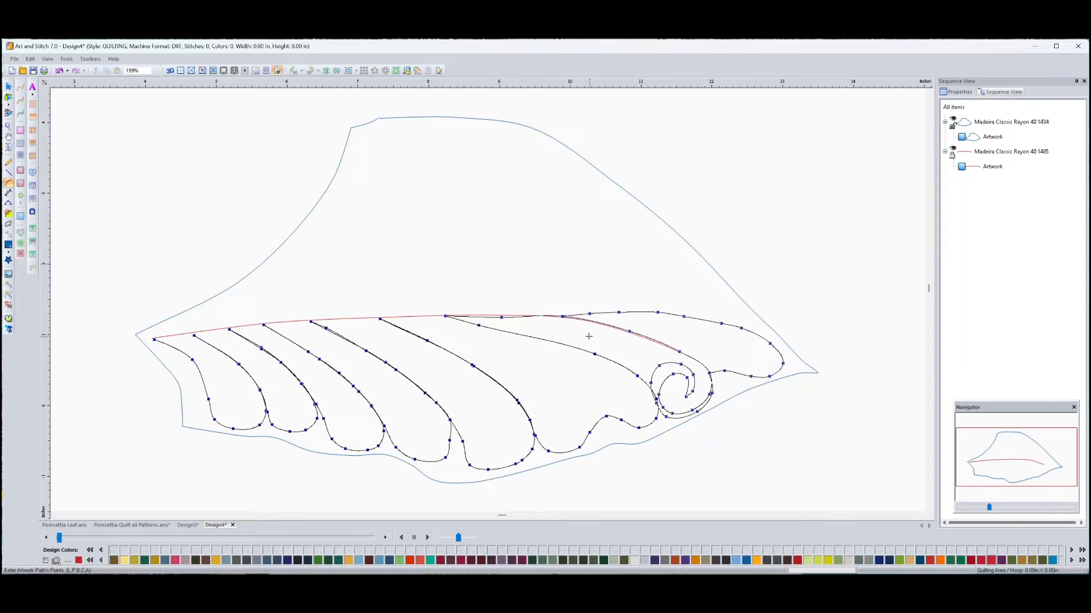
Step: Draw a large wavy lobe above the vein along the upper-right outline and return to the vein's middle
click(702, 282)
click(630, 232)
click(574, 188)
click(546, 280)
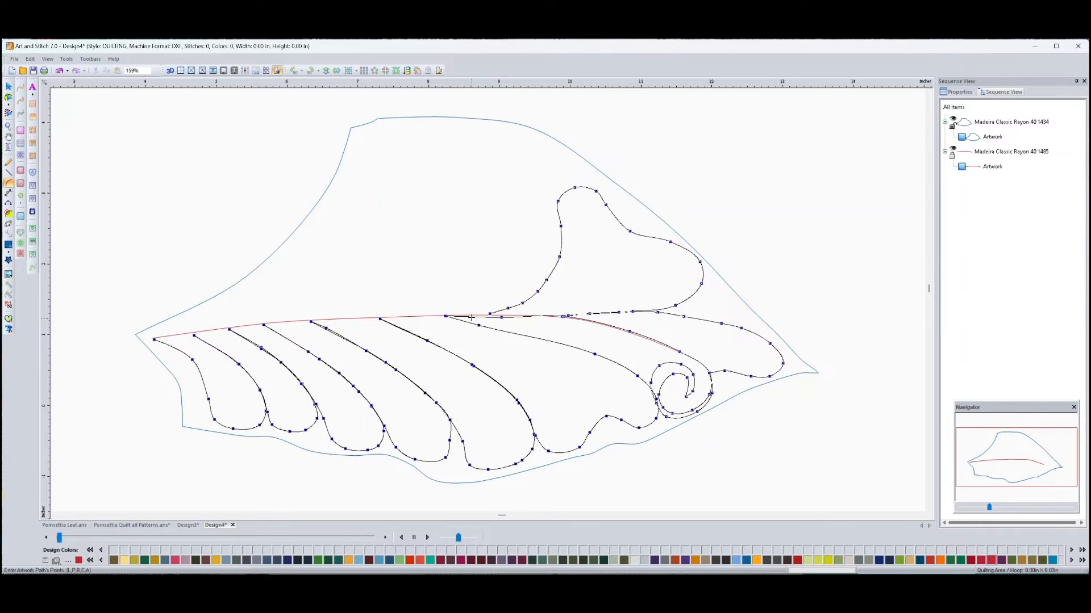
click(472, 319)
Step: Draw a narrow upright lobe beside the large wavy one and bring it down to the vein
click(558, 200)
click(527, 151)
click(460, 297)
click(385, 318)
Step: Draw a tall upper lobe reaching the petal's top edge, retracing the shared side and curving back to the vein
click(484, 282)
click(501, 128)
click(442, 145)
click(410, 223)
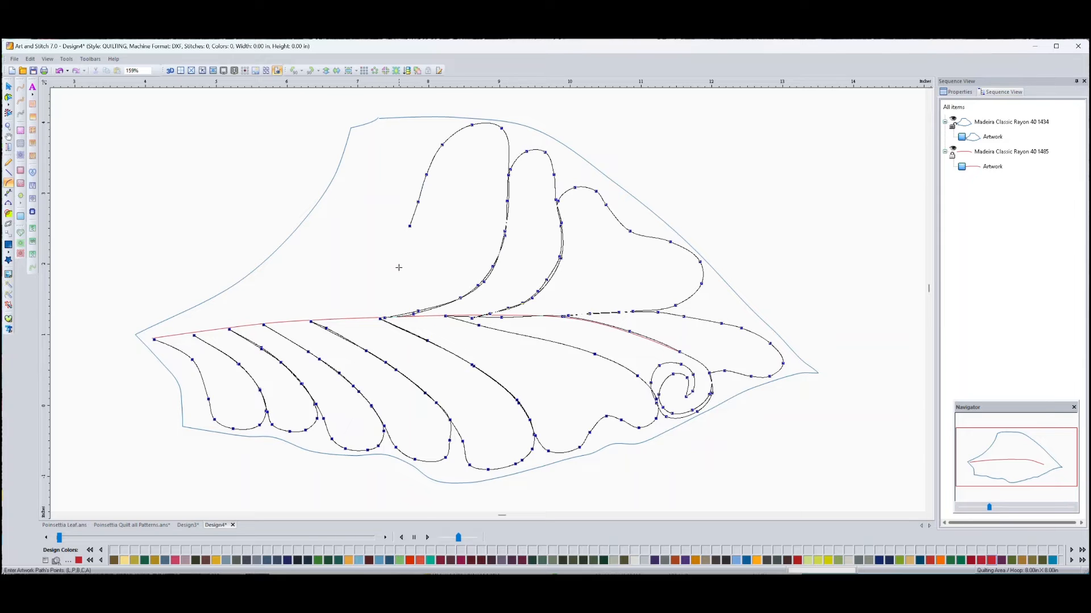
click(373, 305)
Step: Draw the next upper lobe under the petal's top-left corner and return to the vein
click(399, 269)
click(358, 175)
click(350, 210)
click(323, 276)
click(267, 324)
Step: Draw the last two smaller upper lobes along the upper-left outline, ending at the vein's left end
click(338, 216)
click(273, 266)
click(231, 328)
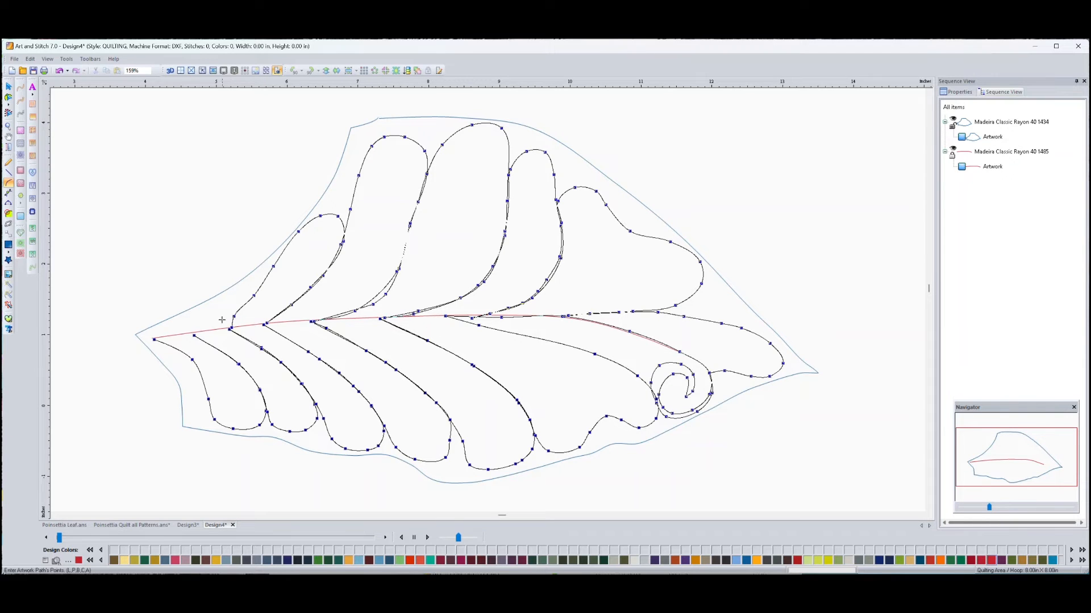
click(239, 290)
click(153, 339)
Step: Retrace the vein from its left end past the middle and finish the feather line, about 8.89 by 4.90 in overall
click(194, 335)
click(221, 332)
click(287, 323)
click(363, 320)
click(495, 315)
click(565, 316)
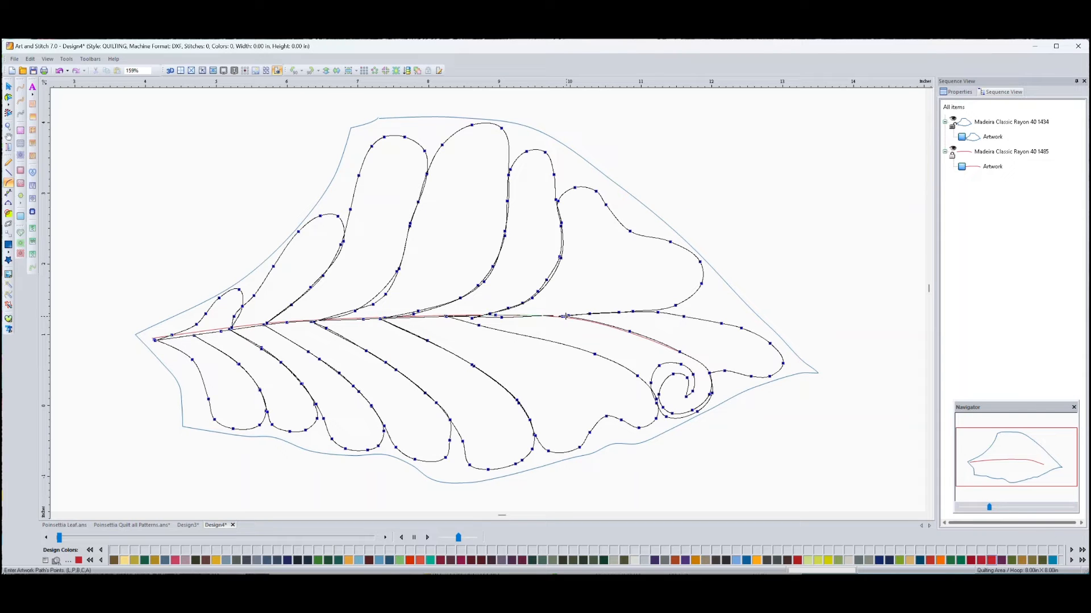
key(Return)
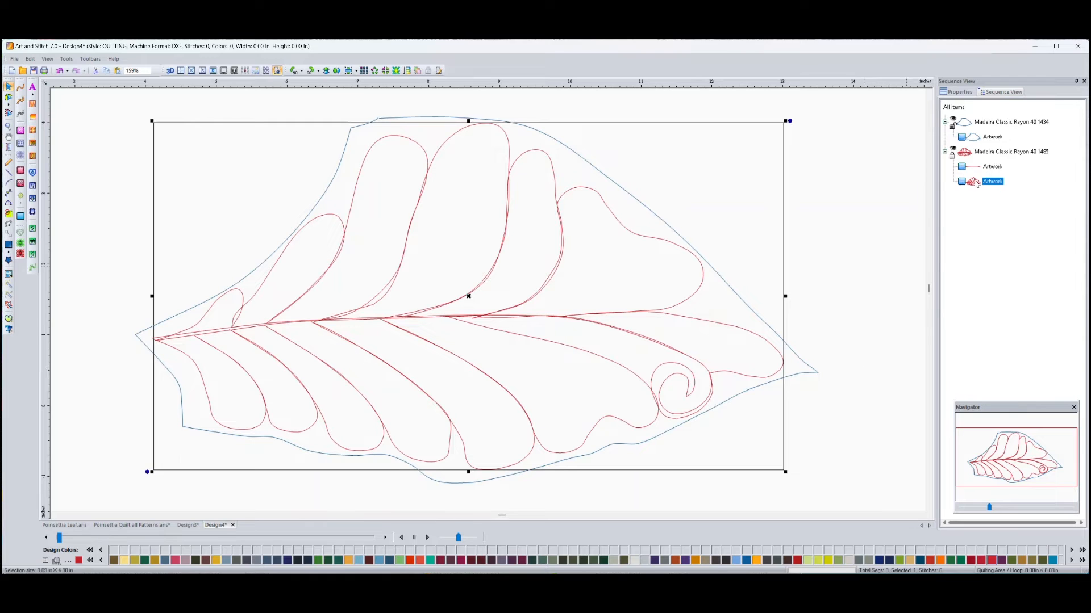
Step: Recolour the feather line to blue Madeira Classic Rayon 40 1434 and hide the red vein line
click(747, 561)
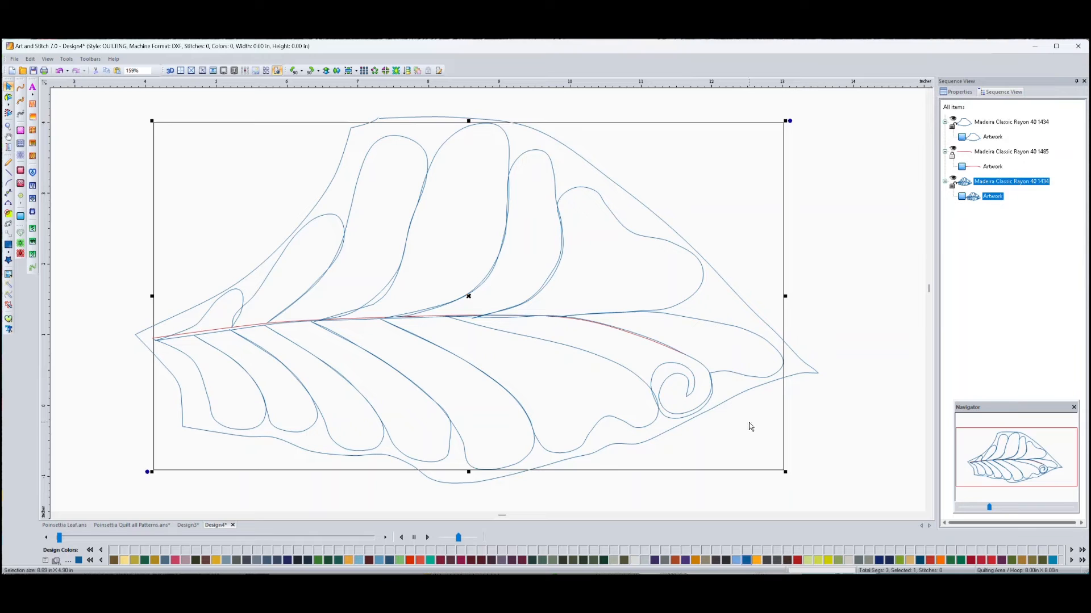
click(955, 151)
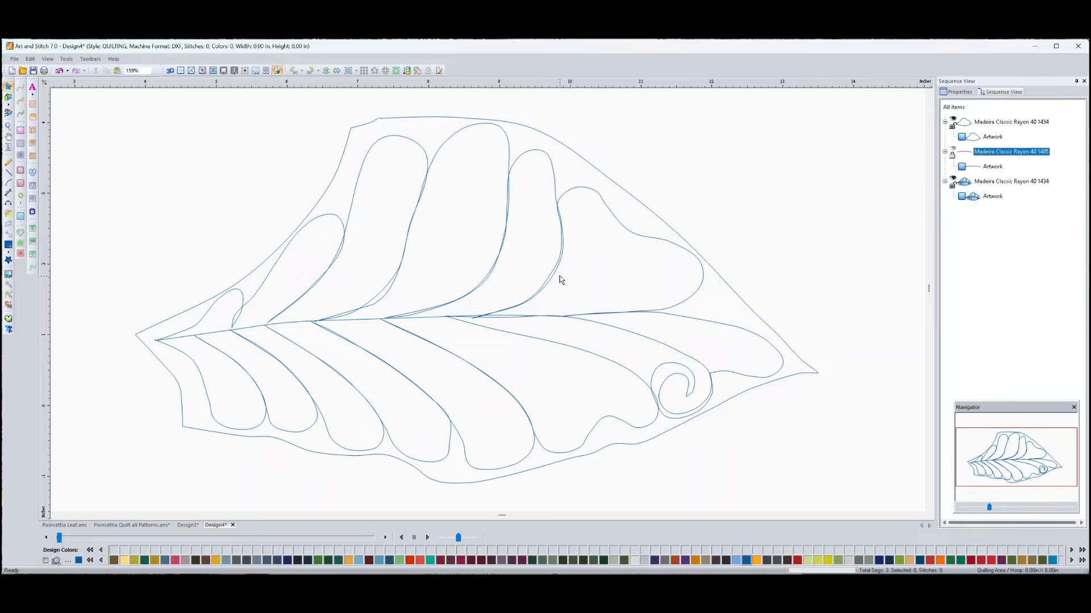
Step: Edit the feather line's outline and move the base node of the smallest upper lobe slightly left along the vein
click(9, 98)
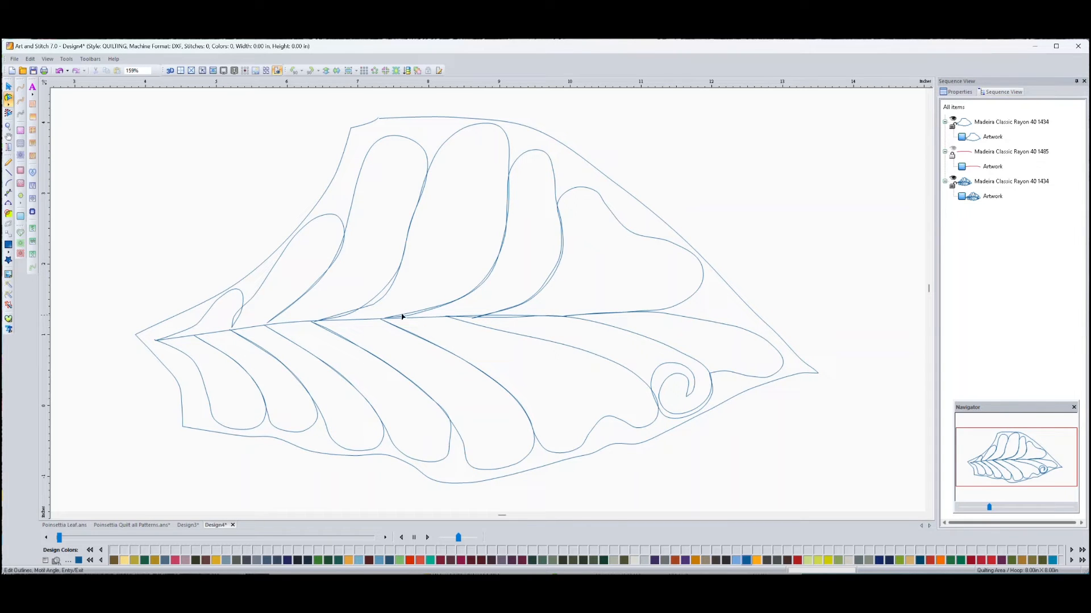
click(381, 304)
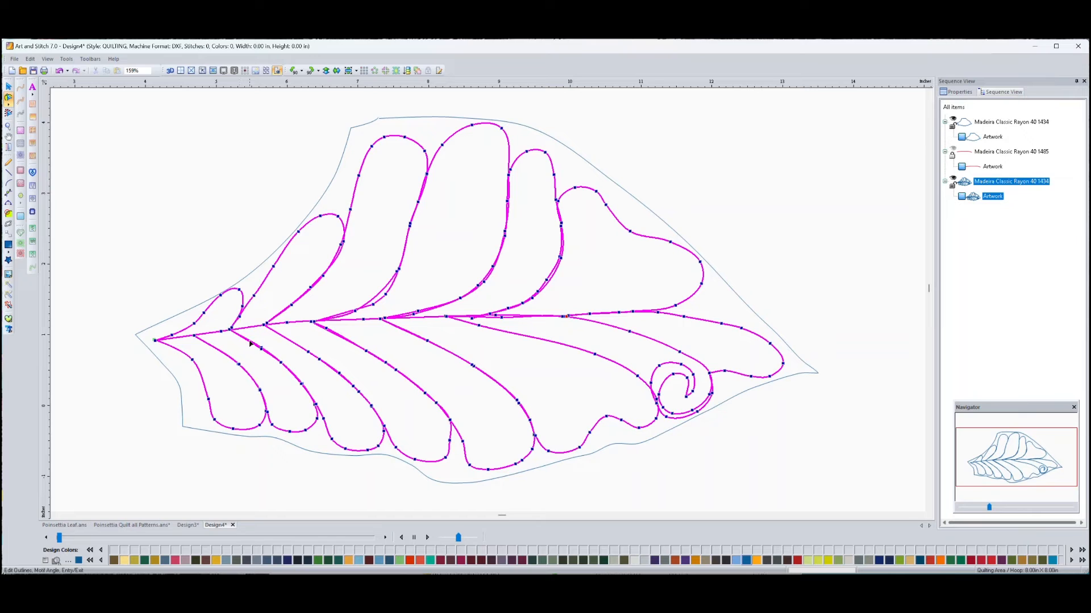
drag(231, 329, 227, 330)
right_click(396, 319)
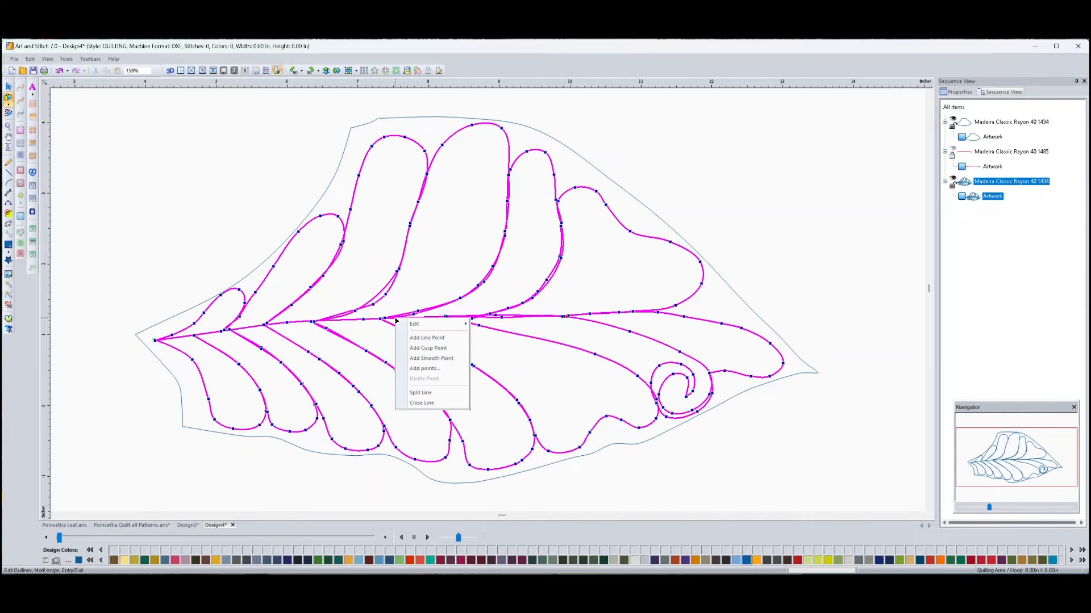
key(Escape)
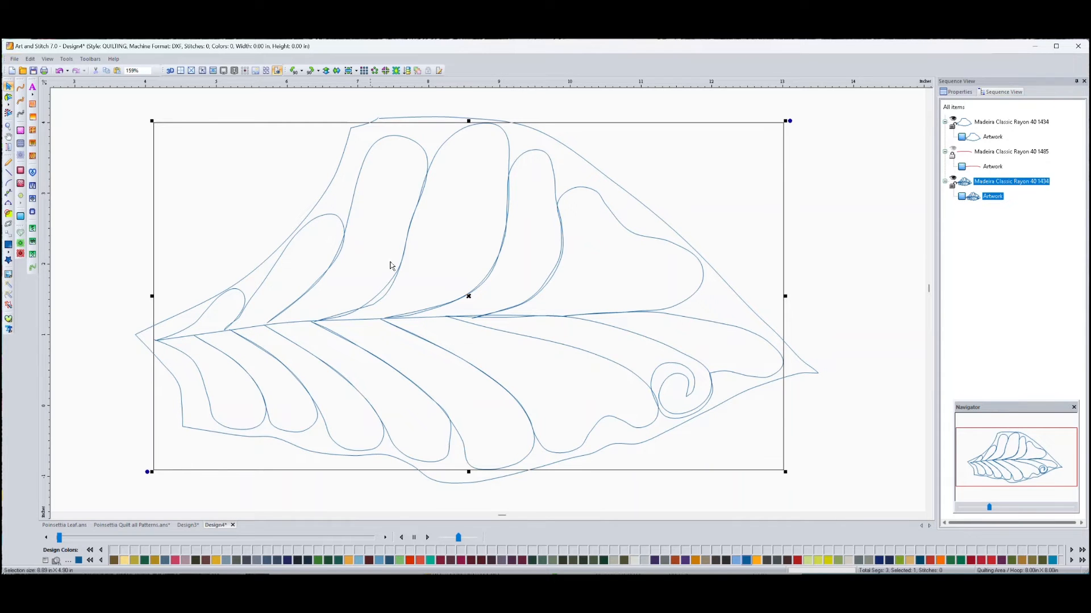
Step: Apply Simplify Smoothen to the feather line with curve precision 69%, angle tolerance 44 and distance tolerance 14 mm
right_click(392, 279)
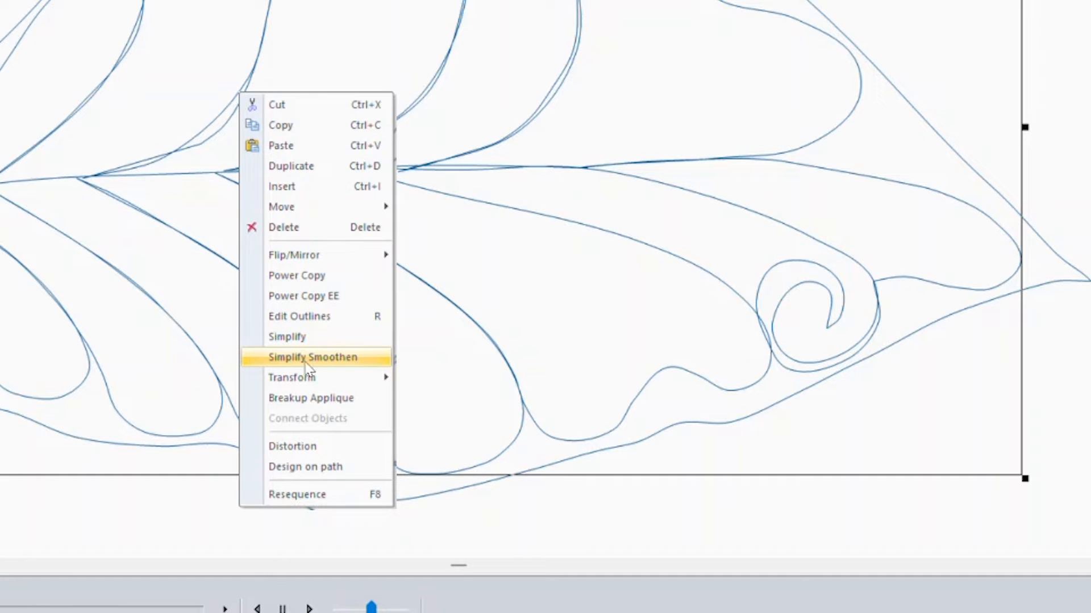
click(349, 356)
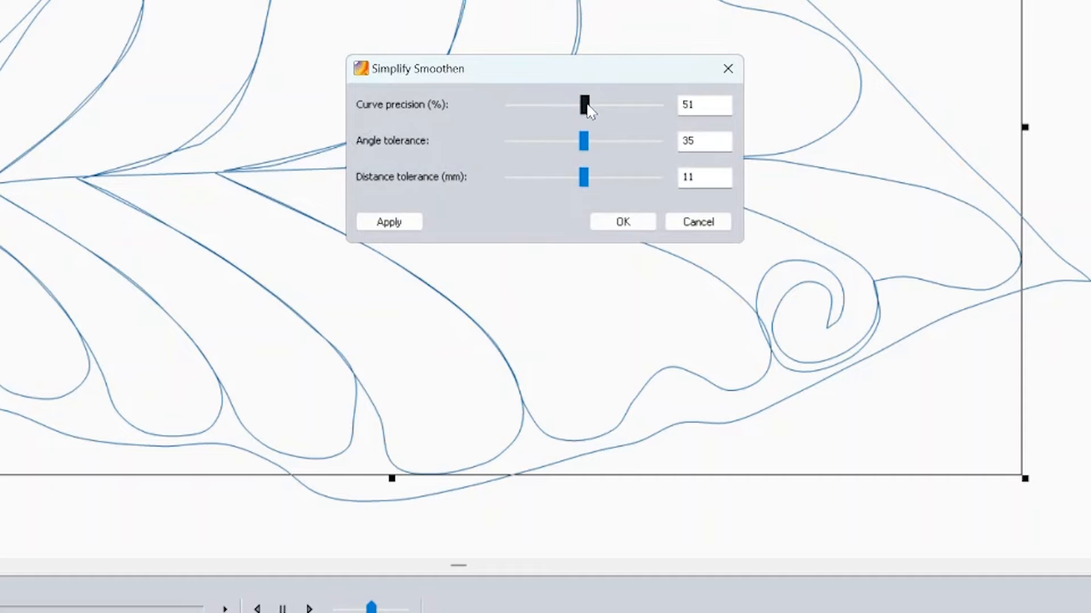
drag(615, 105, 611, 105)
drag(583, 141, 613, 178)
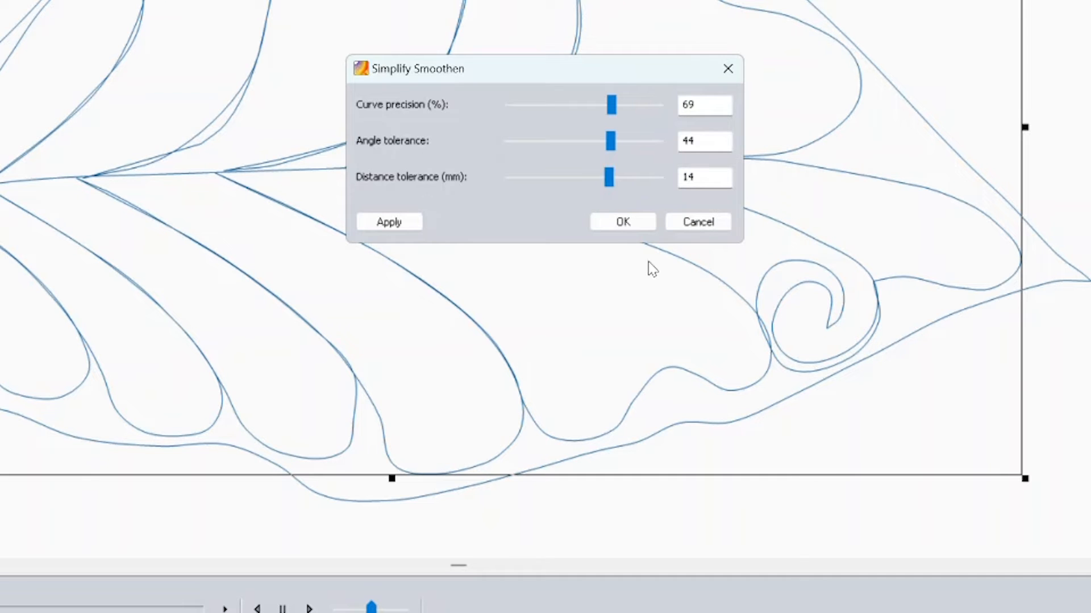
click(623, 221)
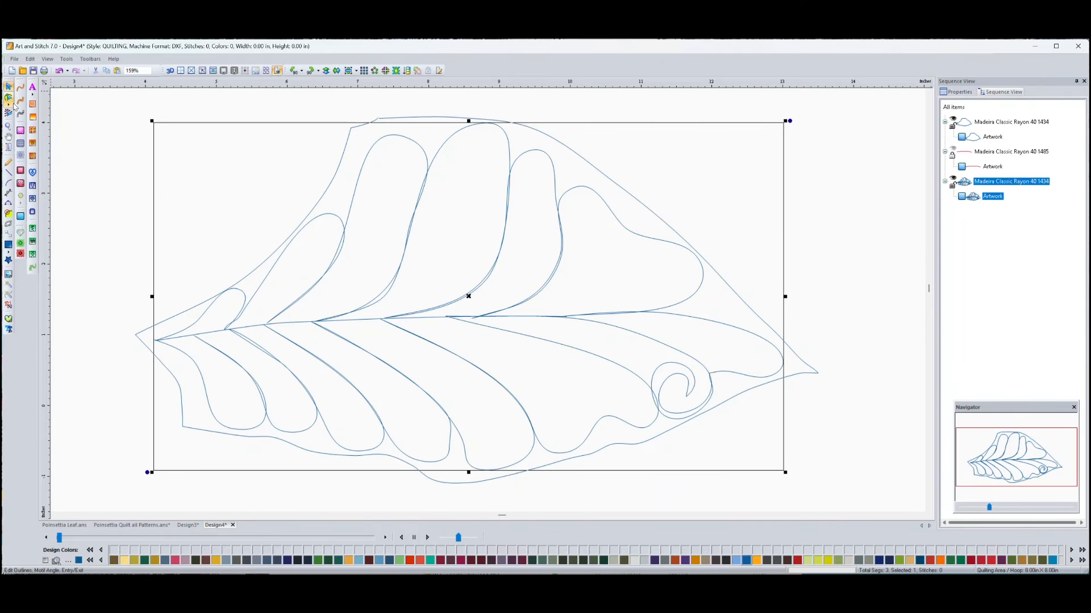
Step: Edit the simplified line's nodes to straighten the kink between the smallest upper-left lobe's base and its neighbour
click(9, 99)
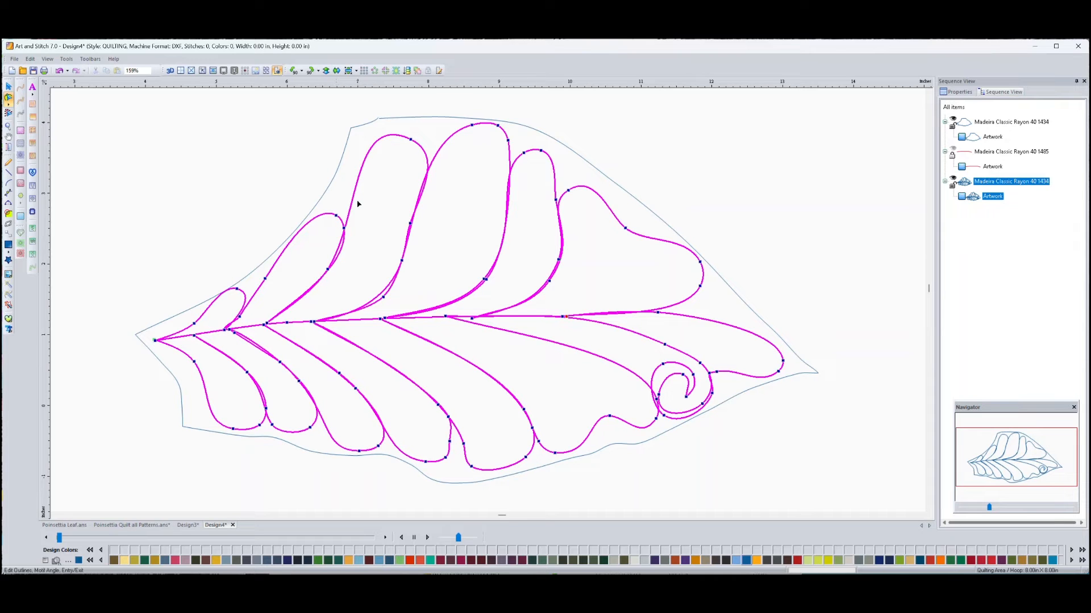
scroll(246, 441, up, 2)
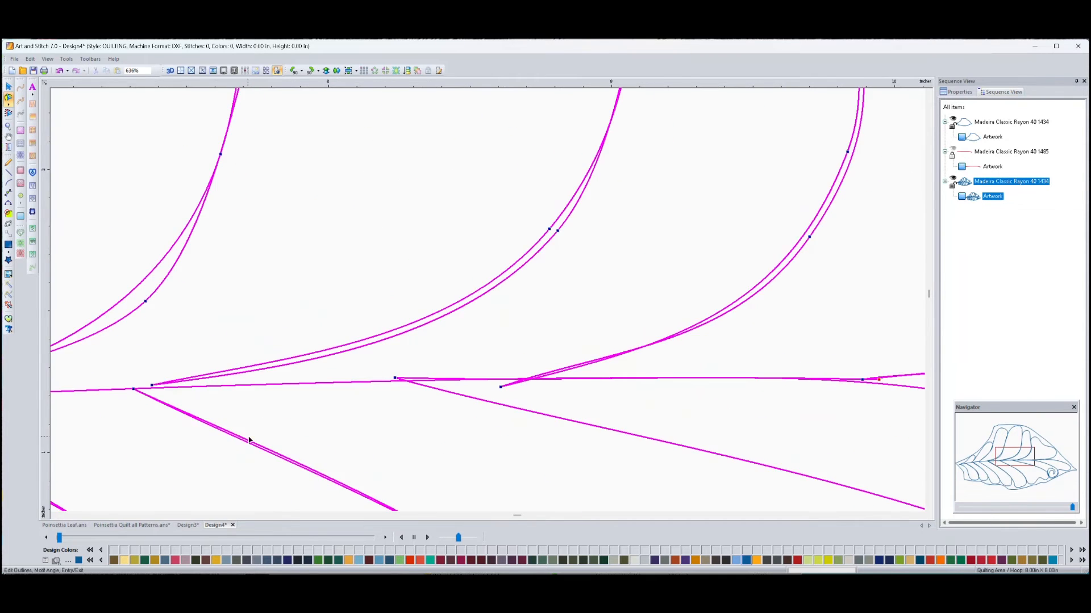
scroll(249, 443, down, 1)
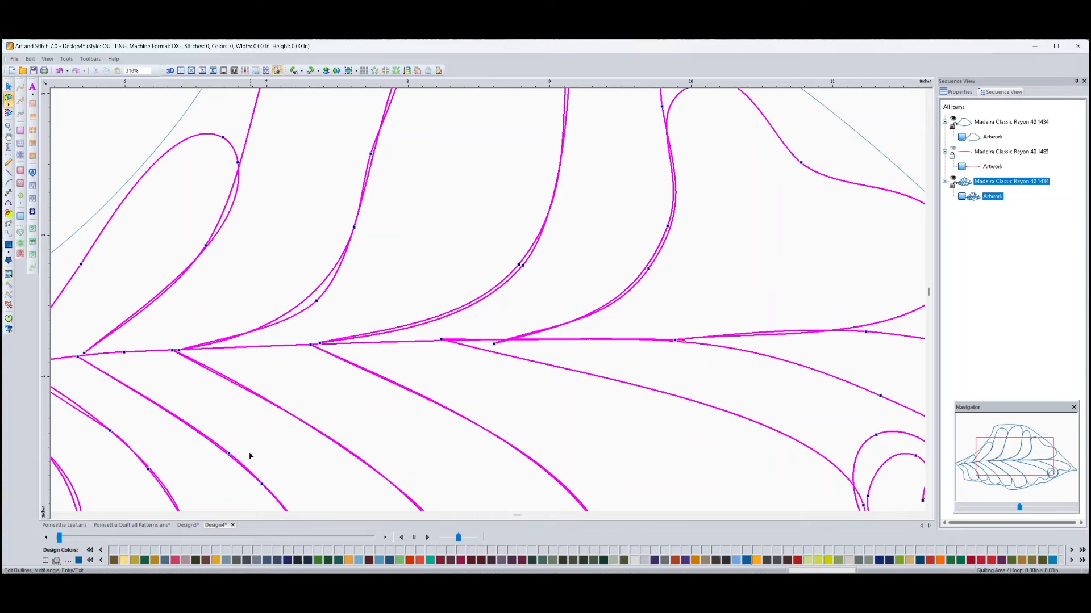
click(56, 515)
click(55, 515)
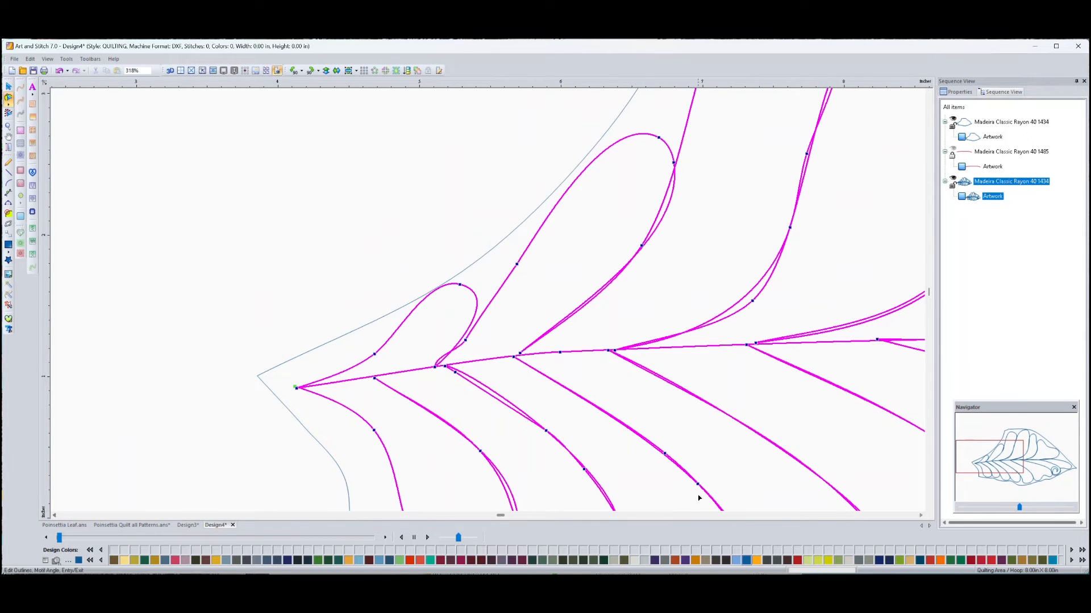
click(929, 508)
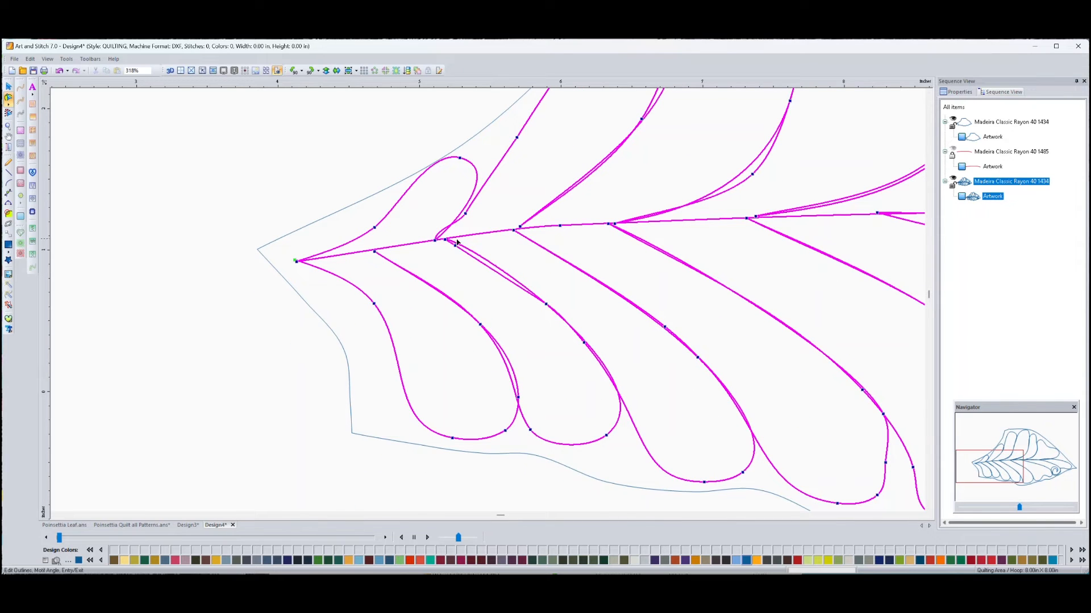
click(435, 239)
drag(437, 228, 464, 216)
drag(517, 139, 514, 131)
Step: Reshape the smallest upper-left lobe's crest by shifting its top node and adjusting both of its curve handles
click(461, 160)
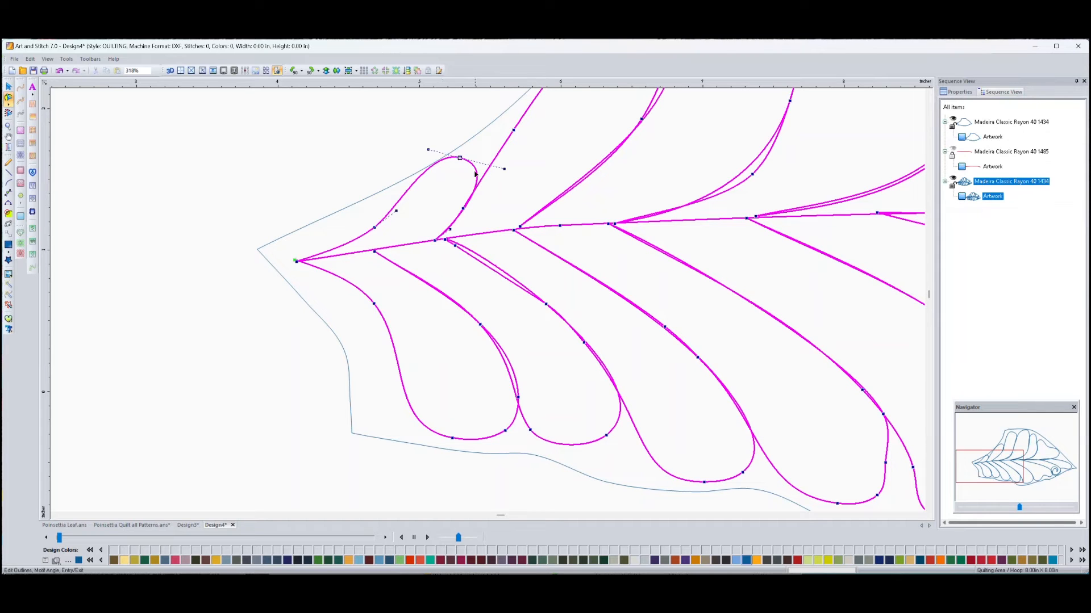
drag(501, 168, 439, 142)
click(464, 157)
right_click(464, 159)
click(505, 249)
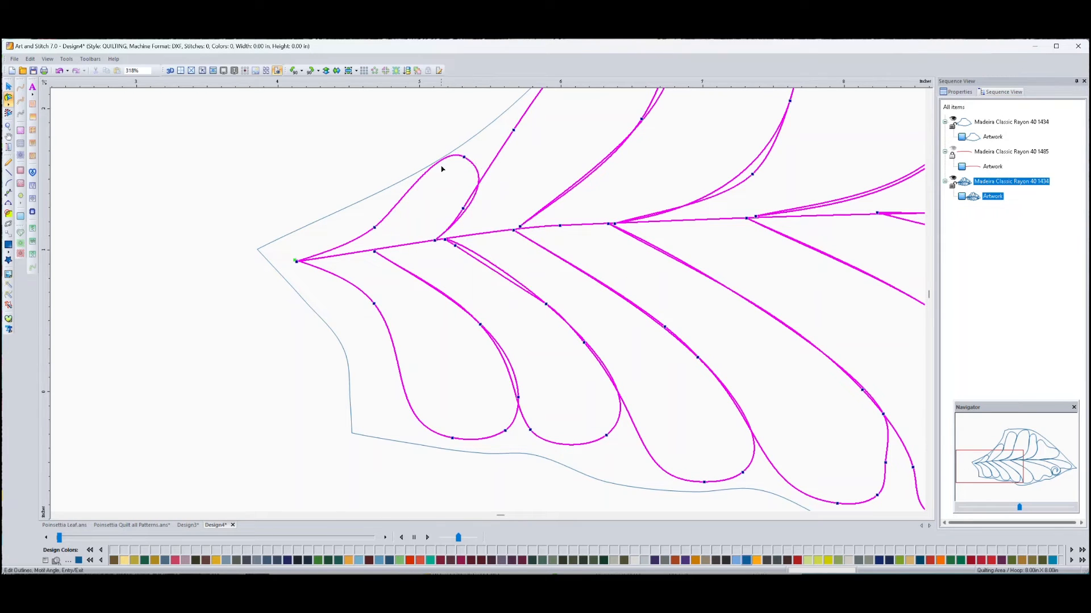
click(463, 158)
drag(439, 144, 407, 167)
click(464, 159)
drag(504, 181, 506, 168)
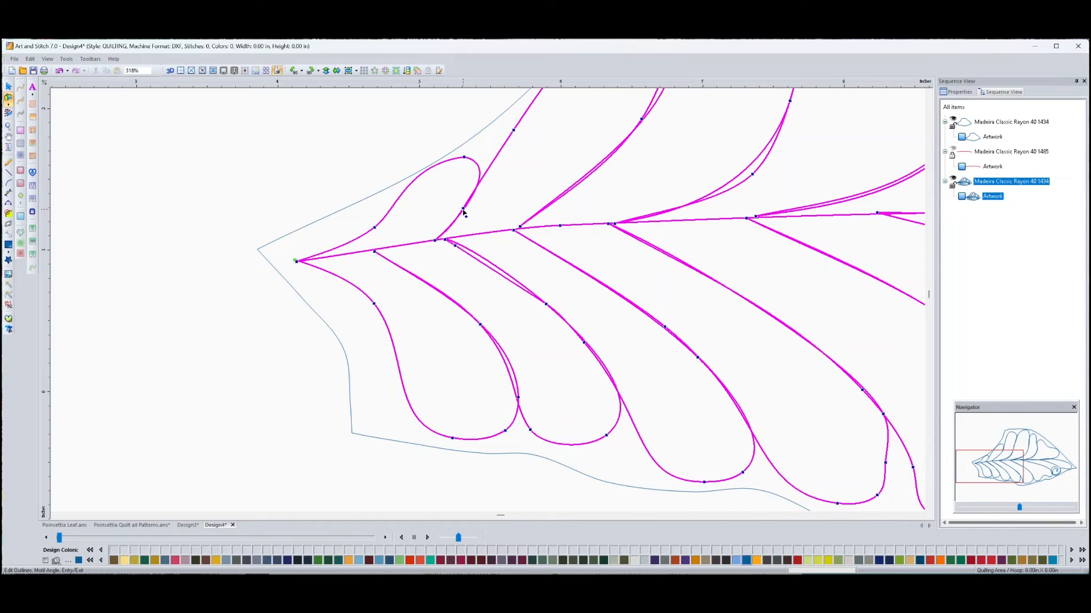
Step: Move the smallest lobe's base node further left along the vein and raise the node on the shared edge
click(435, 241)
drag(435, 240, 425, 242)
drag(464, 209, 470, 195)
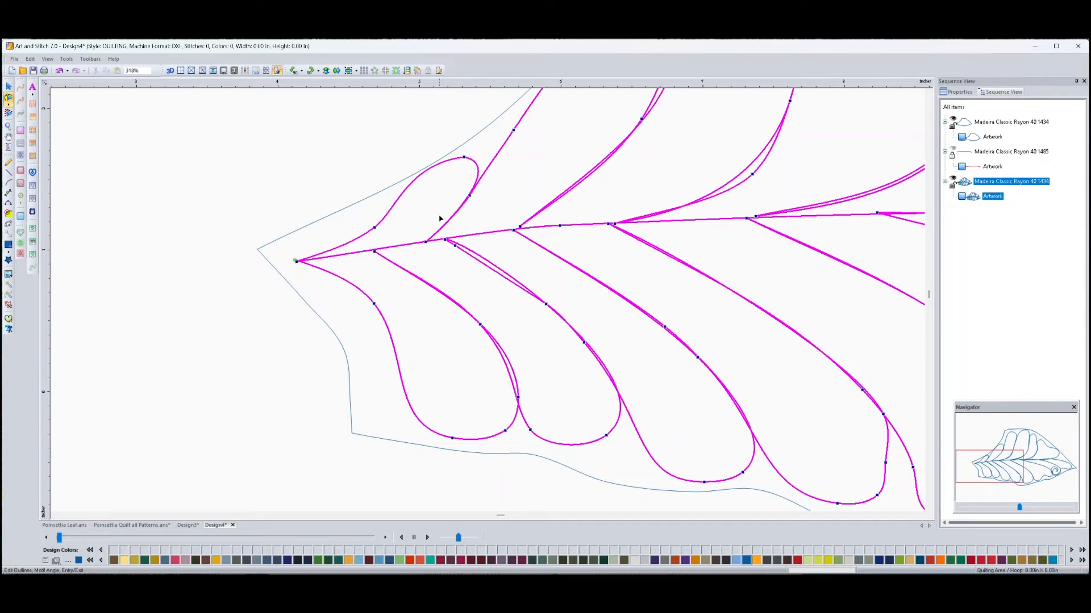
Step: Smooth the outer edge of the smallest upper-left lobe by shifting its lower node and adjusting the crest's curve handle
click(376, 228)
drag(397, 211, 380, 231)
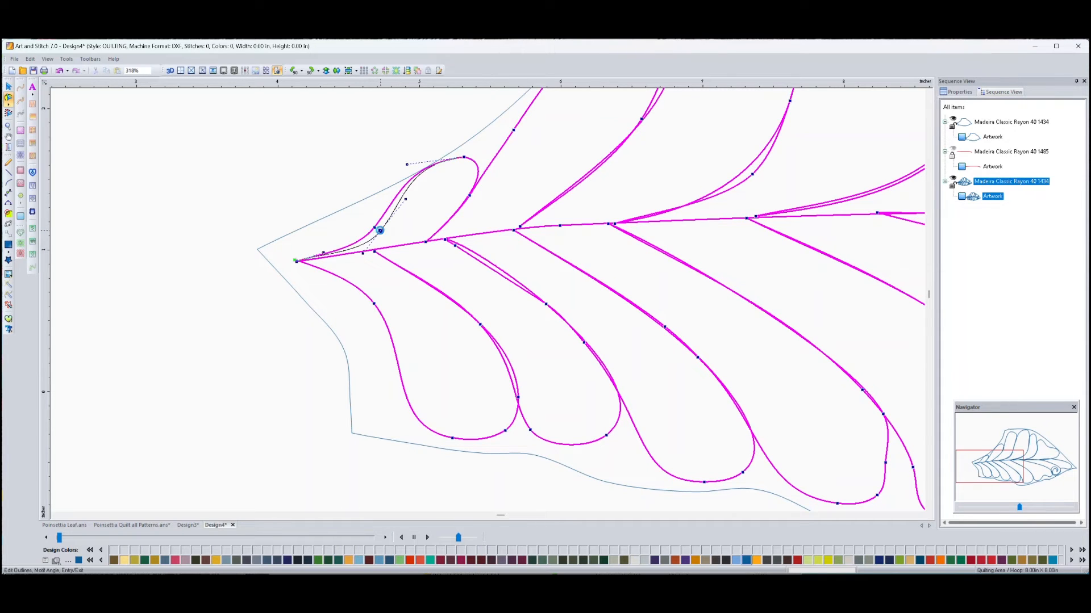
click(464, 158)
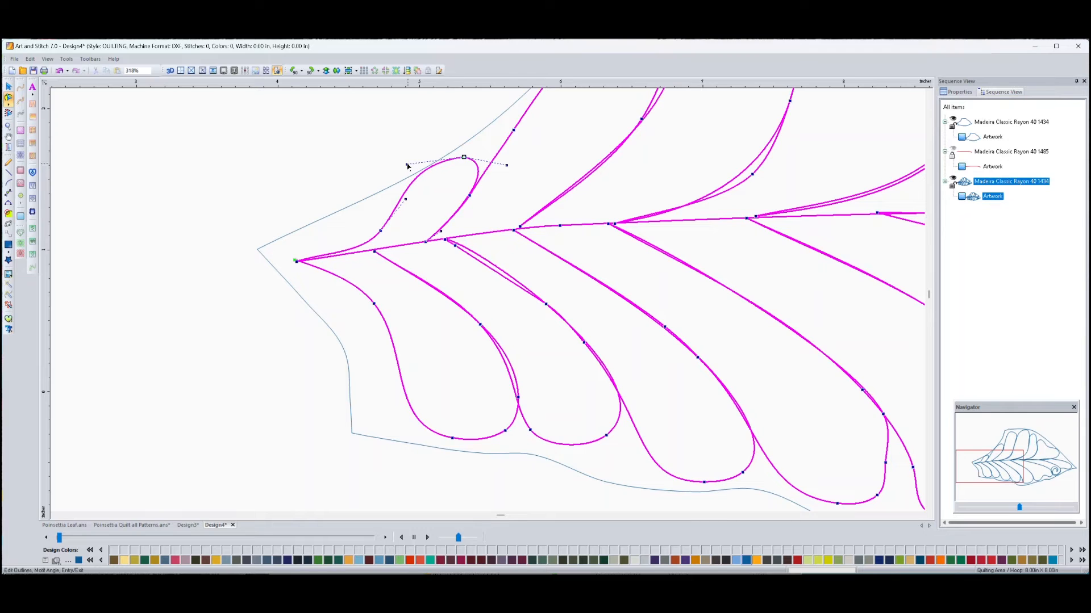
drag(408, 166, 417, 161)
Step: Slide the smallest upper-left lobe's base node left along the vein and adjust its handles so the doubled edge lines overlap
drag(427, 243, 415, 243)
click(415, 242)
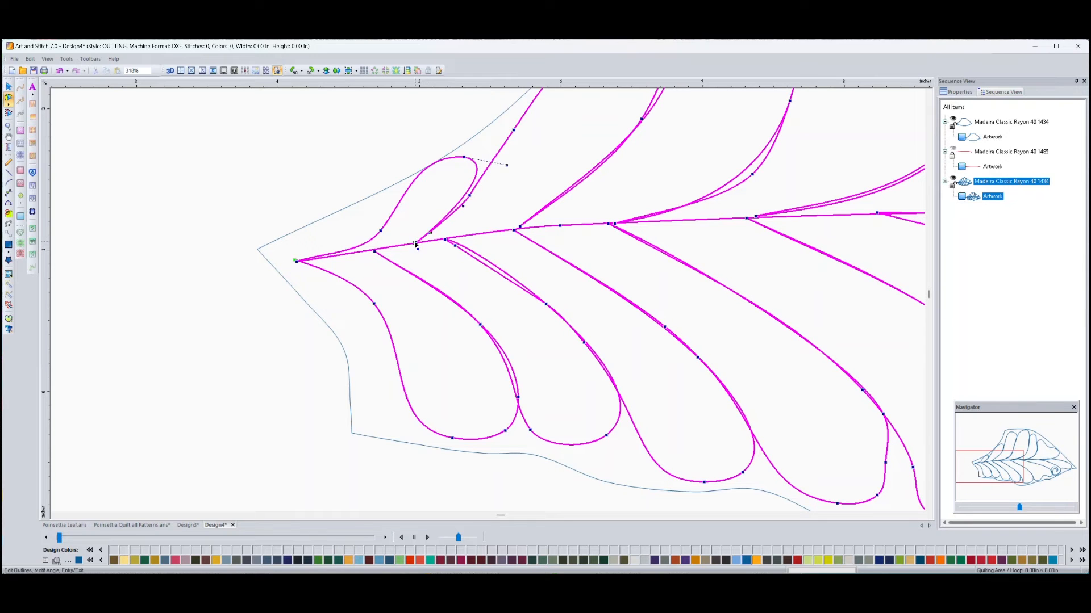
drag(431, 233, 464, 236)
click(415, 243)
Step: Nudge the base, shared-edge and bottom nodes of the first lower lobe to bring its doubled edge lines together
drag(375, 253, 372, 253)
drag(518, 398, 516, 400)
drag(480, 324, 478, 326)
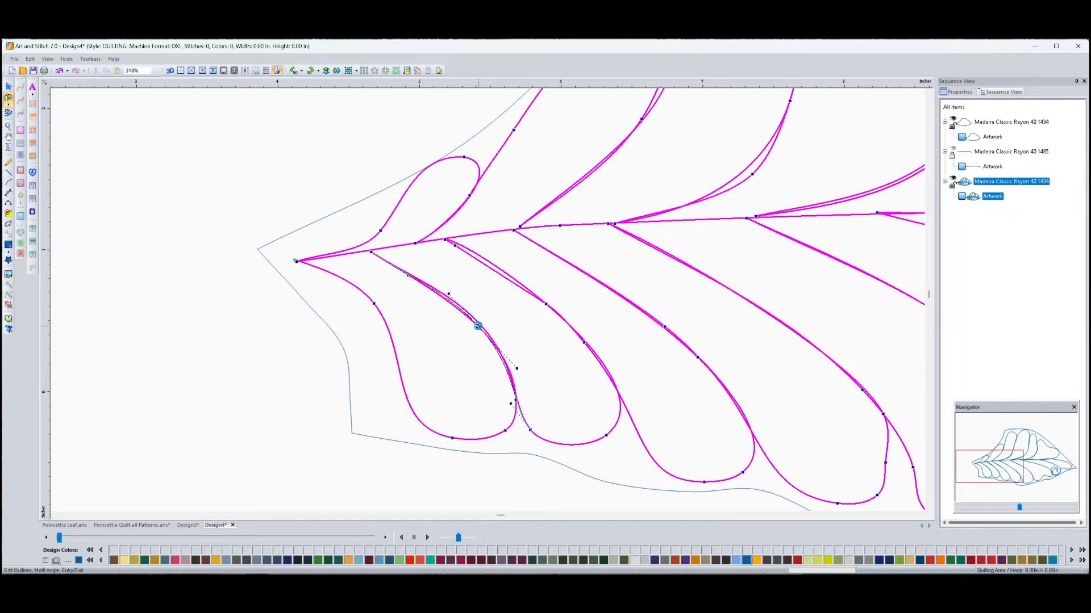
drag(506, 431, 503, 429)
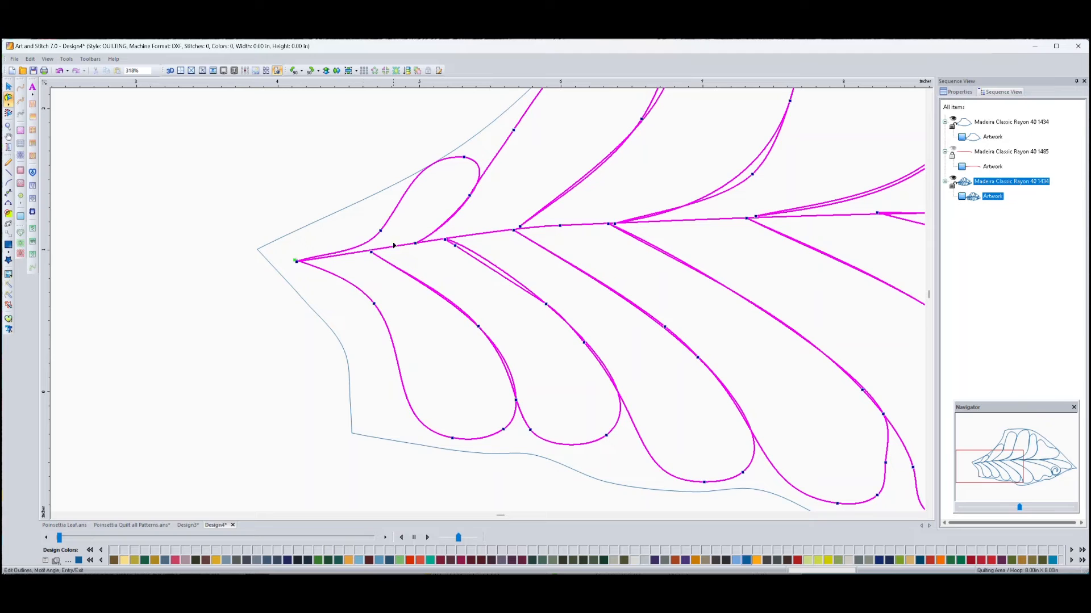
Step: Convert the junction node between the first two lower lobes to a cusp and adjust its upper handle to overlap the lines
click(515, 401)
drag(513, 332, 512, 339)
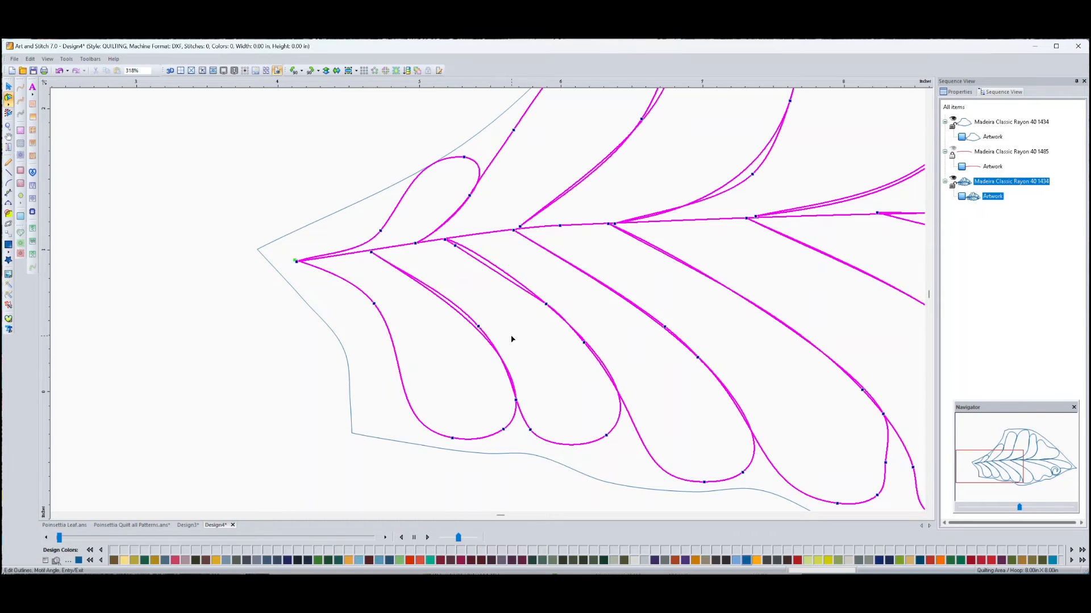
click(516, 402)
drag(511, 336, 509, 333)
right_click(516, 402)
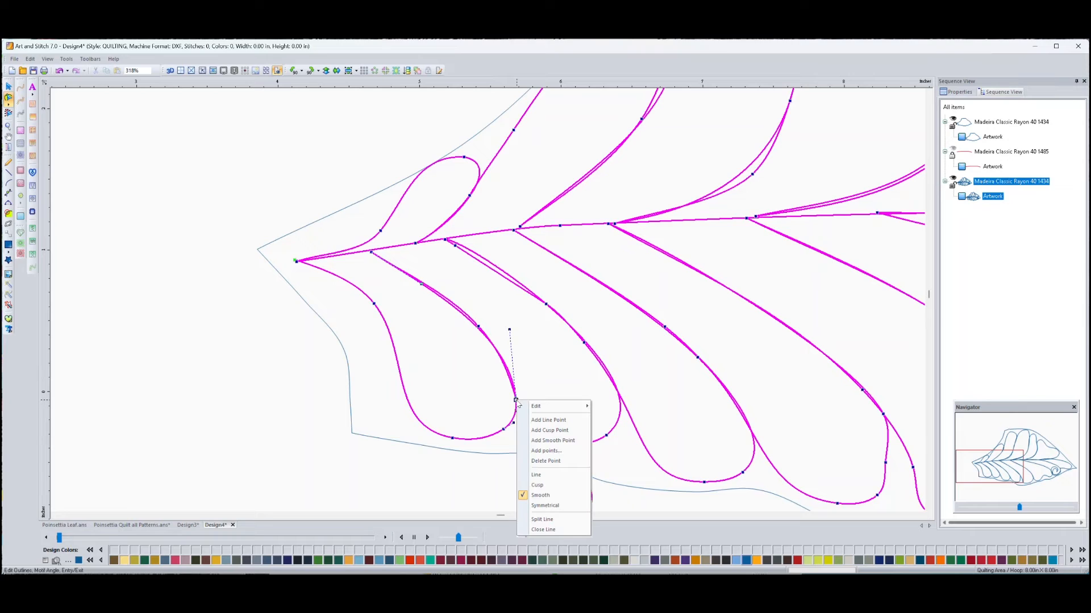
click(537, 485)
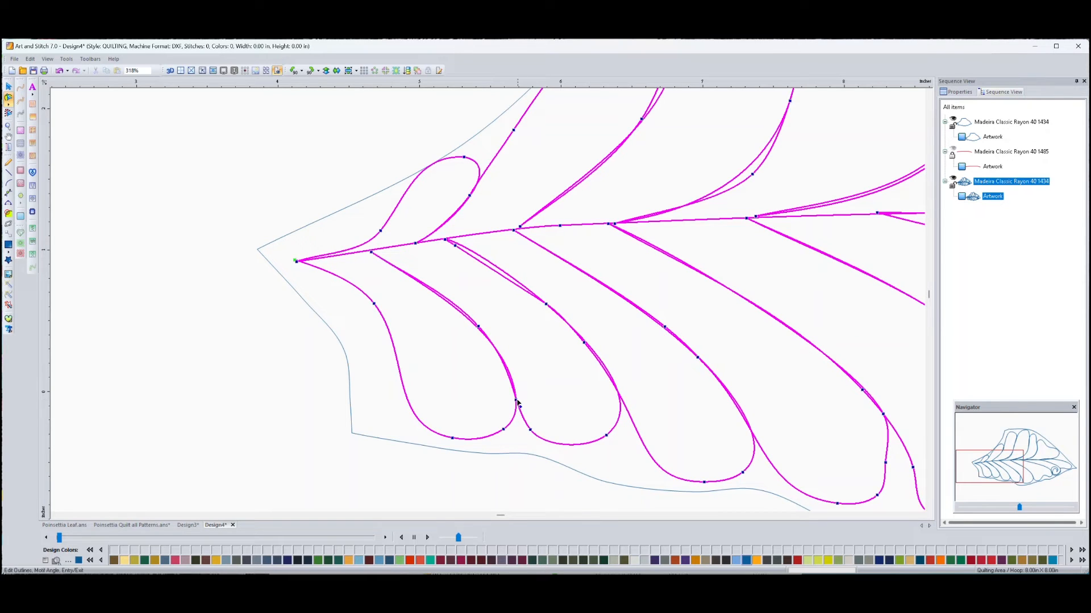
click(516, 401)
drag(509, 332, 497, 312)
click(528, 419)
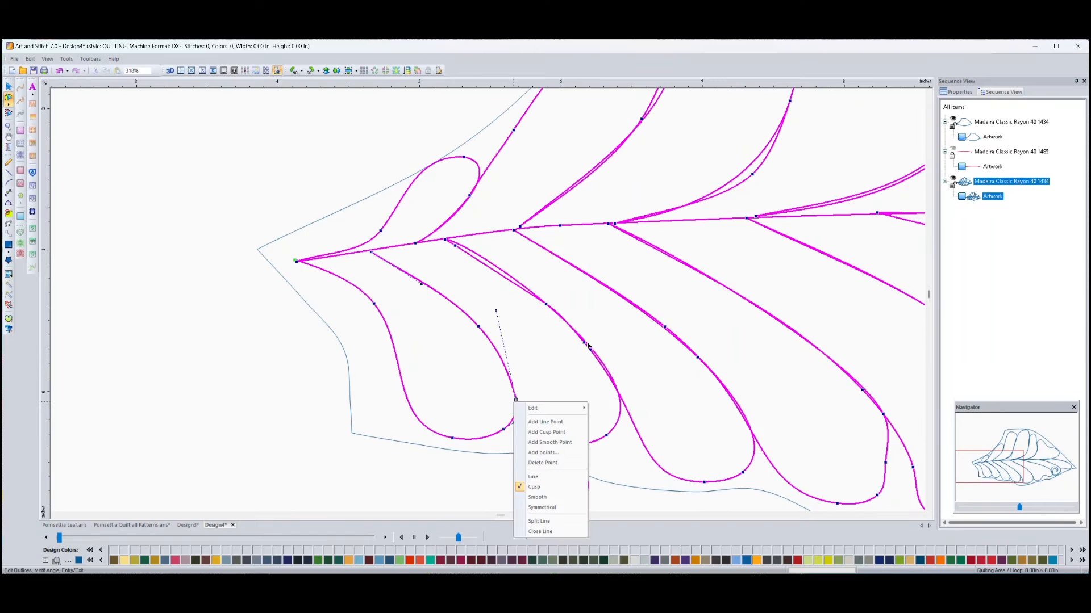
Step: Adjust the shared-edge node between the second and third lower lobes to close the gap in the doubled line
click(623, 96)
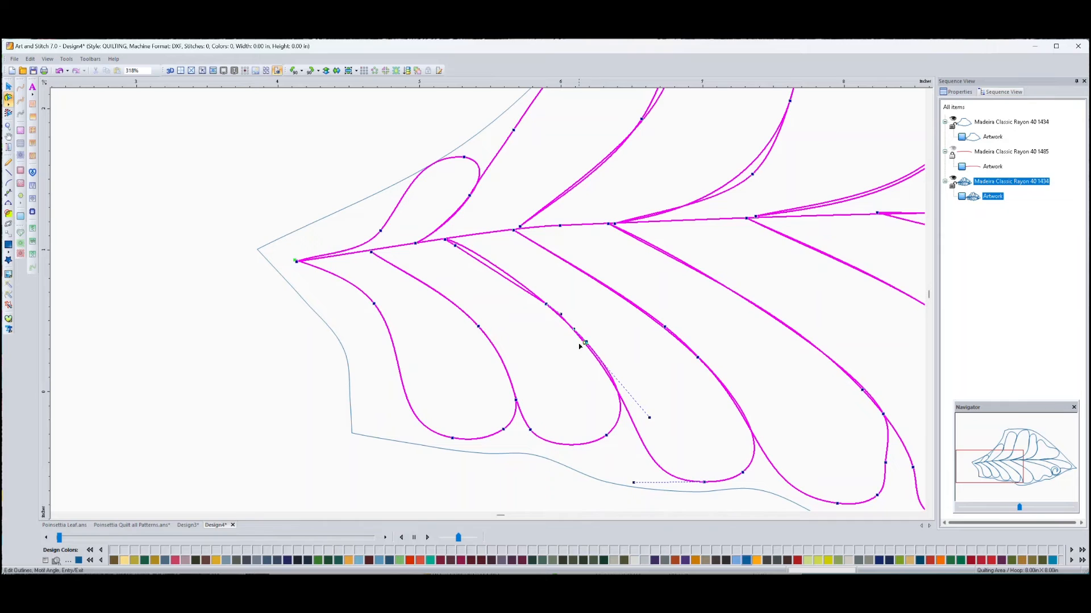
mouse_move(574, 331)
mouse_down()
mouse_move(560, 319)
mouse_move(592, 340)
mouse_move(566, 321)
mouse_move(575, 334)
mouse_up()
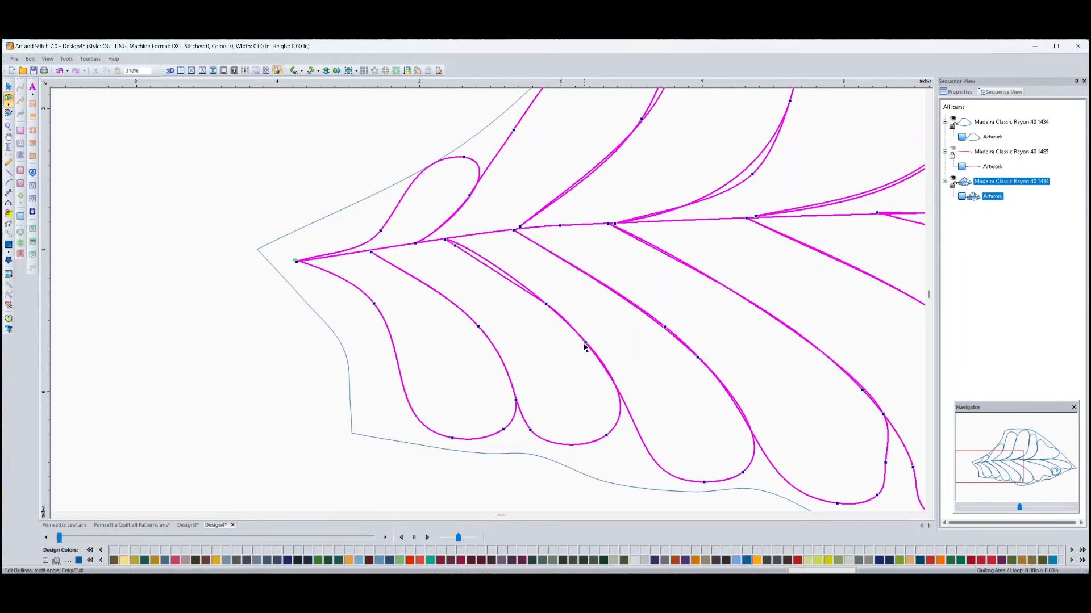
right_click(585, 345)
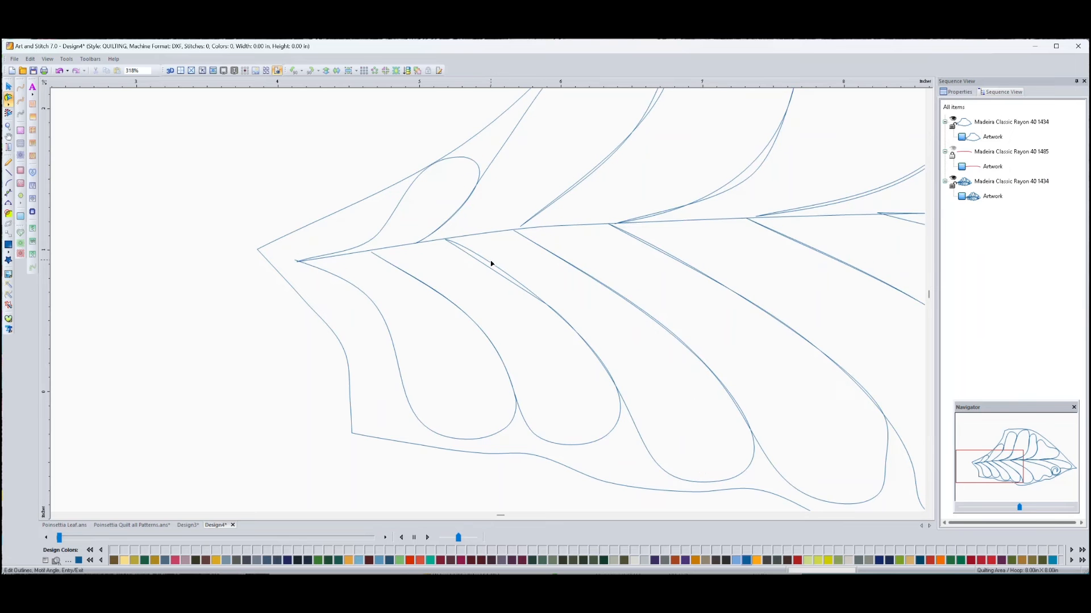
click(491, 264)
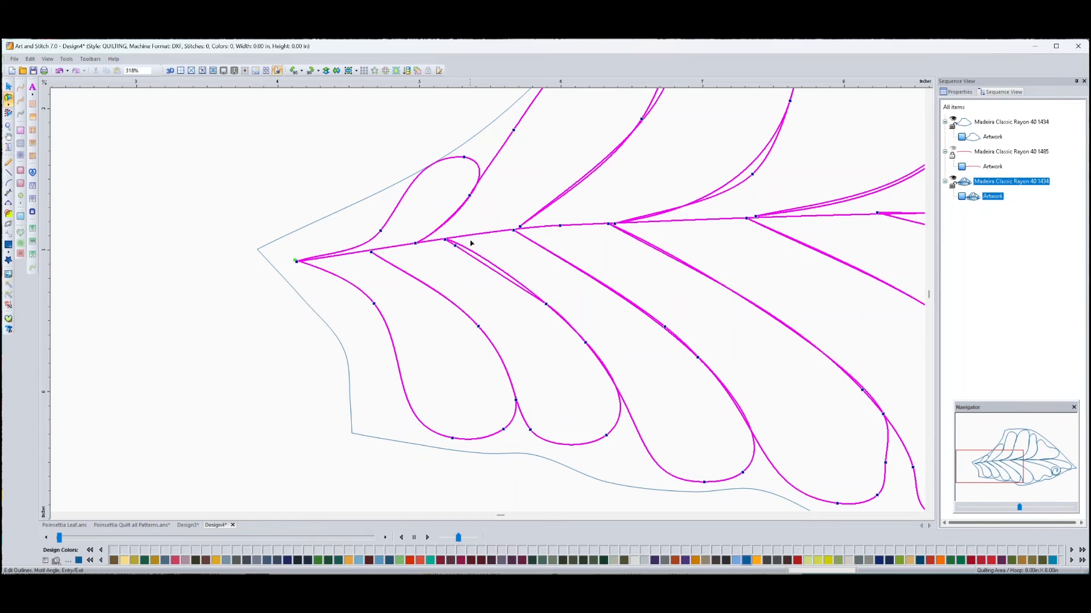
Step: Apply running stitches to the feather line, preview them in the realistic stitch view, and convert the line back to artwork
drag(1013, 465, 1045, 468)
drag(478, 445, 470, 478)
drag(429, 485, 431, 488)
drag(531, 493, 538, 490)
click(503, 452)
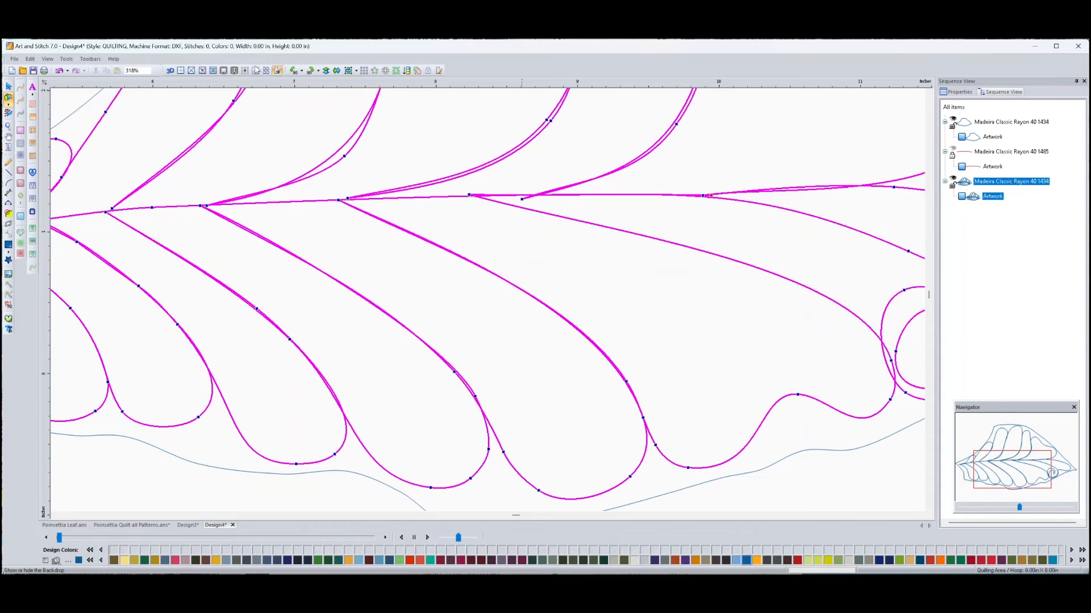
click(9, 87)
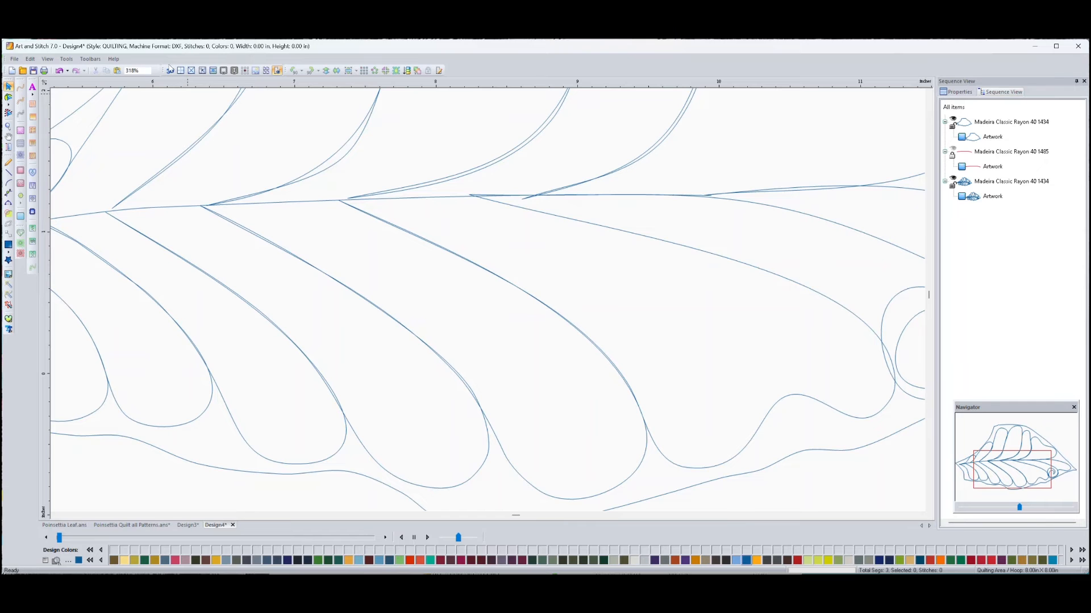
click(446, 178)
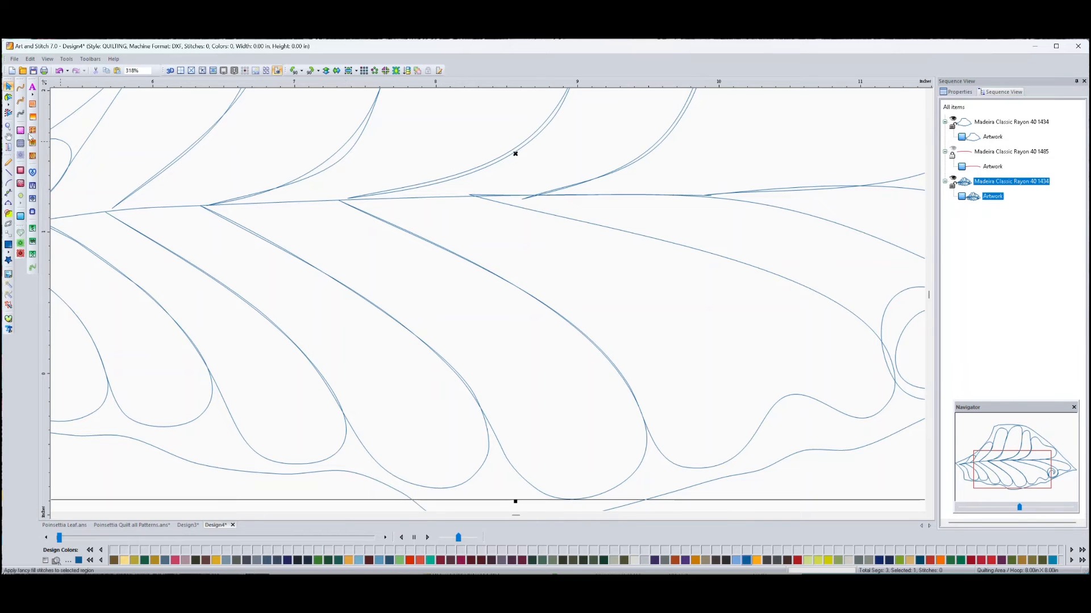
click(20, 93)
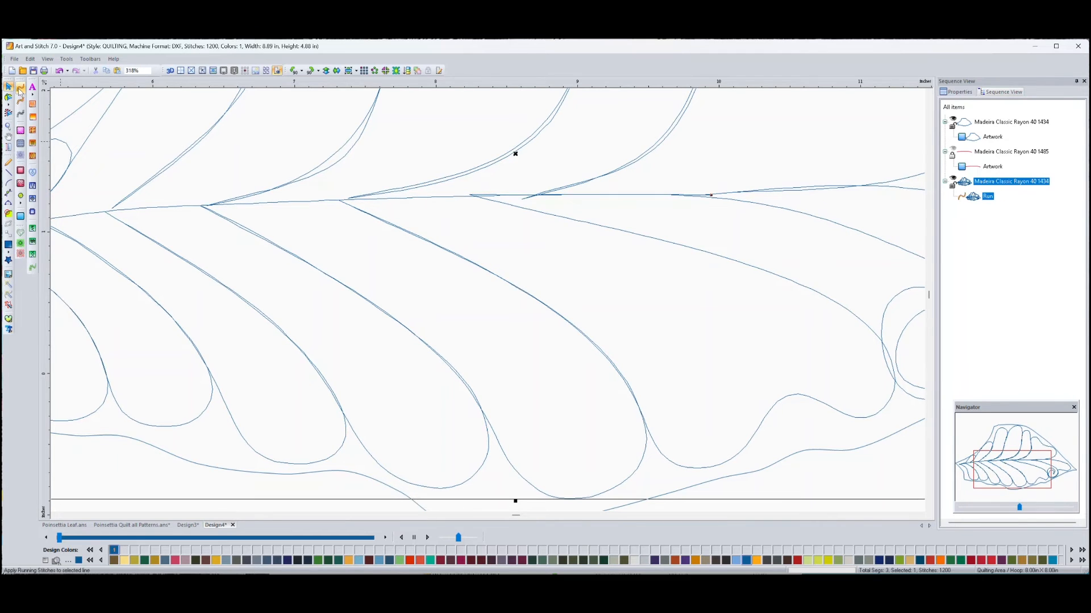
click(170, 71)
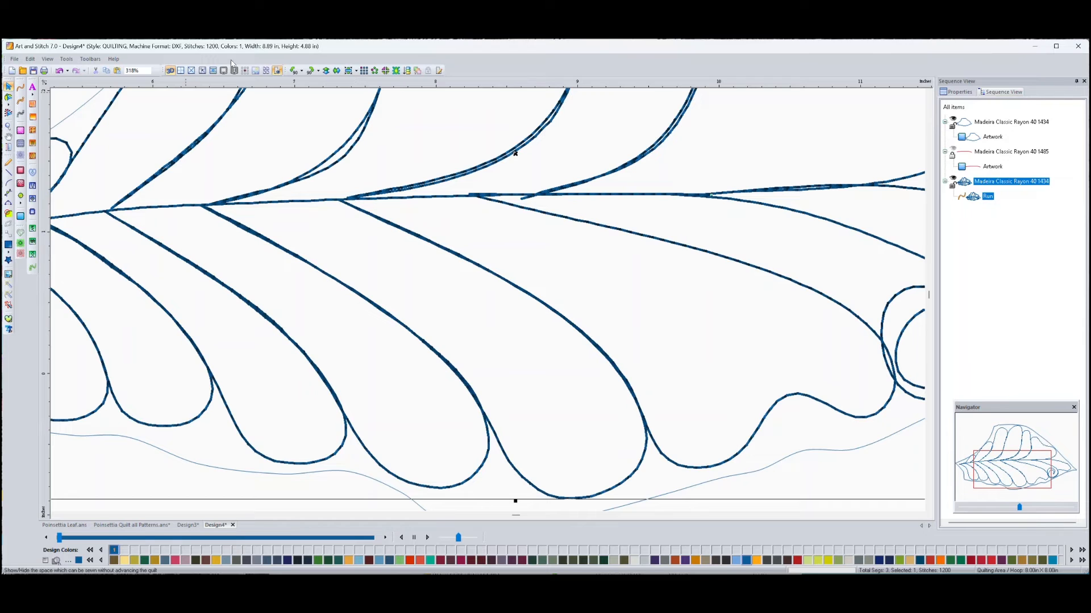
click(170, 70)
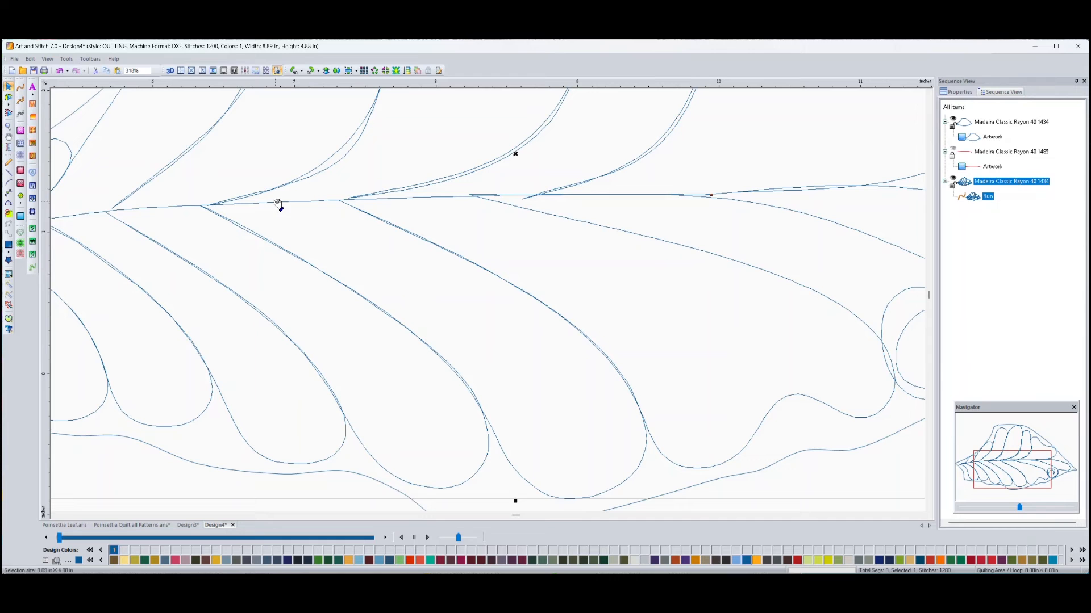
click(20, 215)
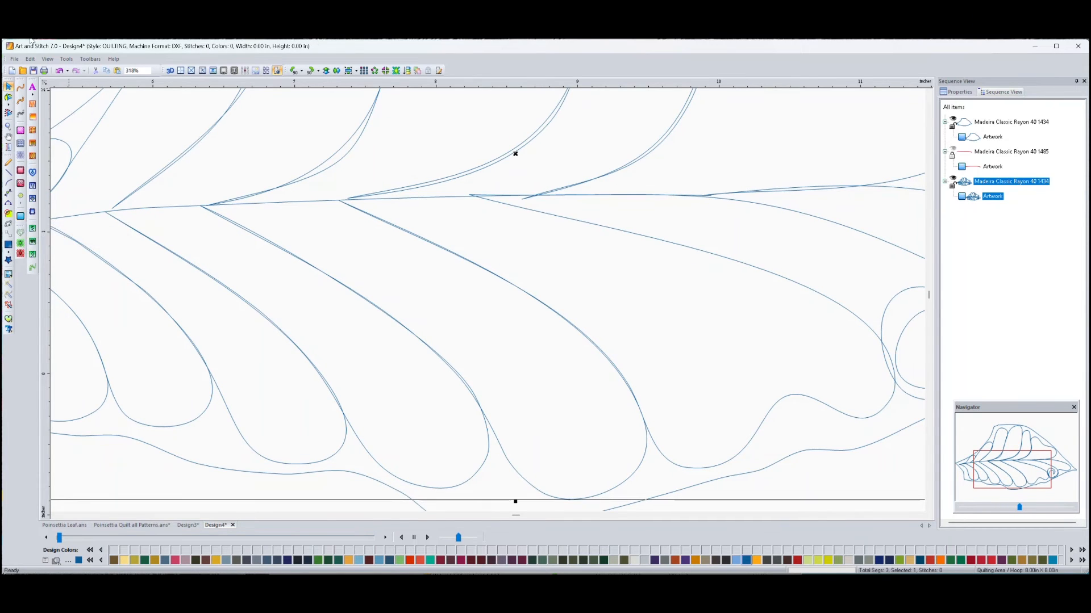
Step: Edit the outline nodes above the spiral at the petal's lower right to round its outer curve
click(9, 97)
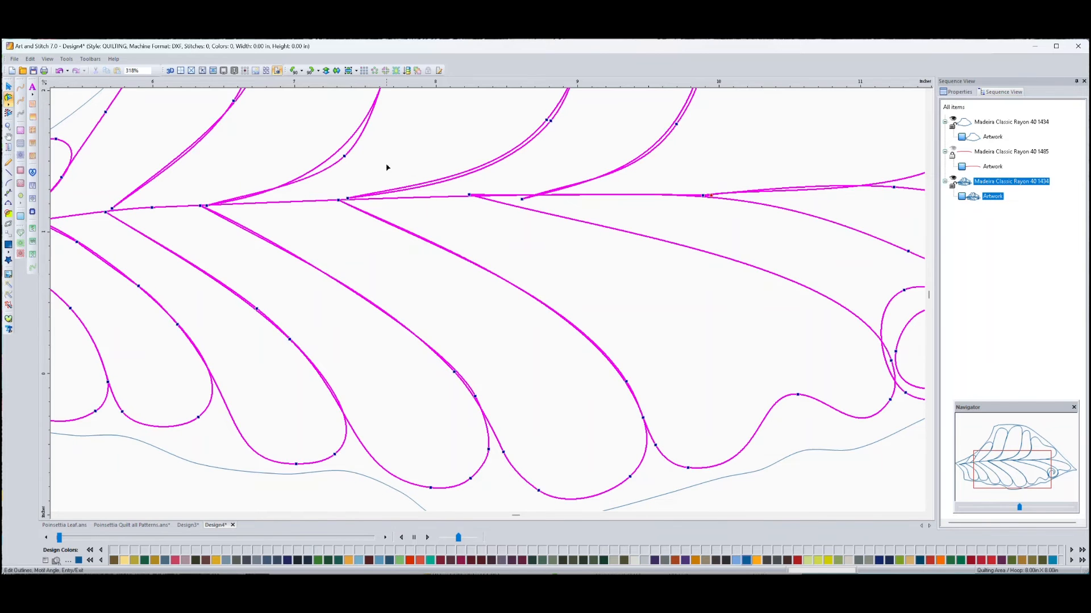
drag(789, 367, 477, 373)
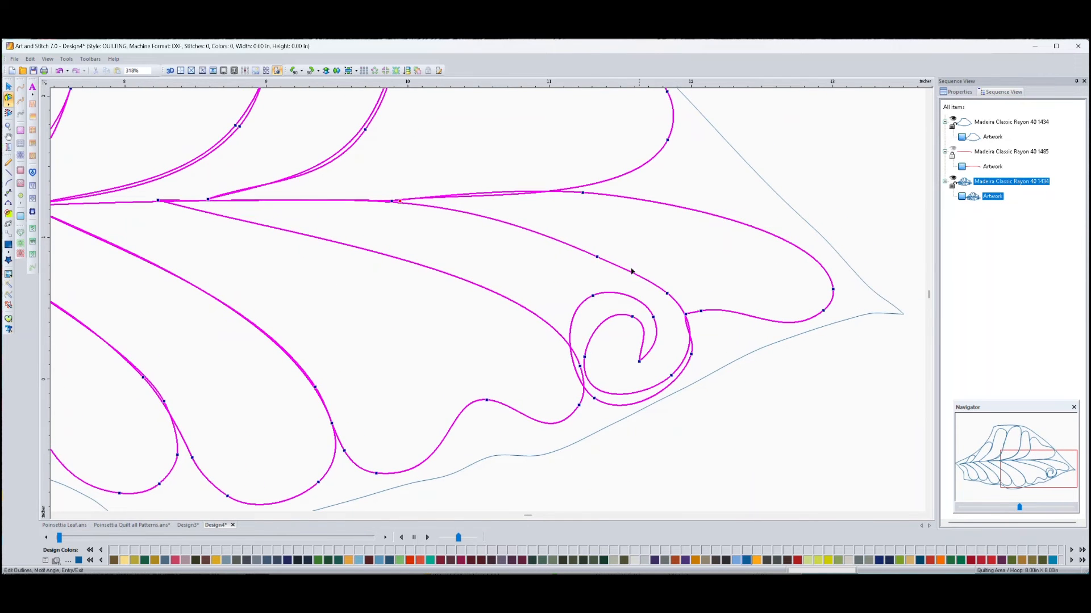
drag(597, 256, 612, 247)
drag(666, 294, 692, 273)
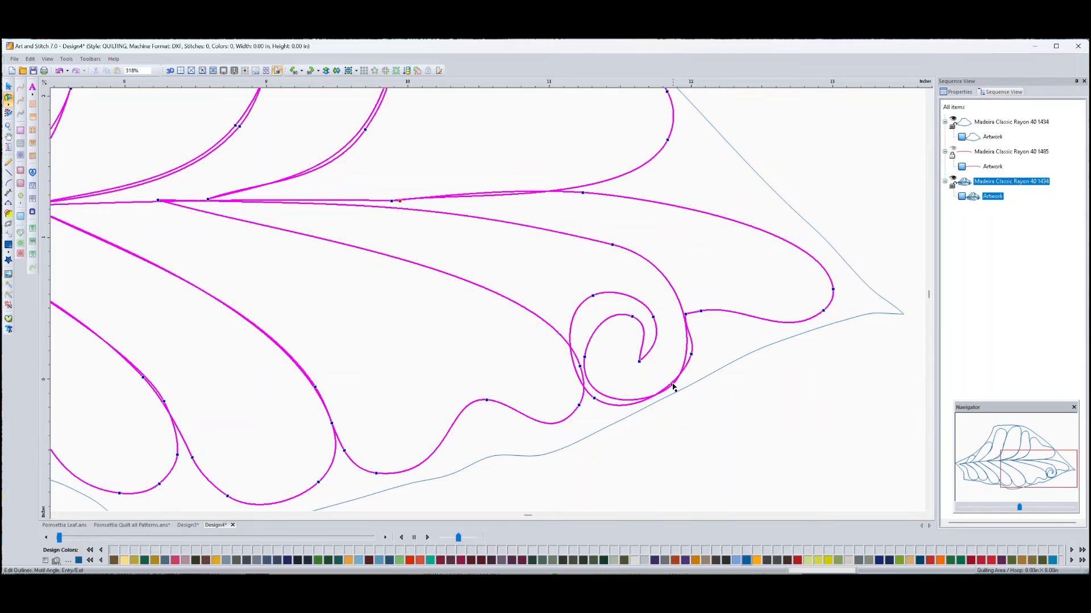
Step: Reshape the spiral's inner coil by moving its end and upper nodes, deleting a surplus node and shifting the lower-left one
click(637, 359)
drag(651, 347, 656, 316)
drag(603, 303, 602, 302)
click(580, 375)
key(Delete)
drag(595, 398, 602, 395)
Step: Delete the extra node on the spiral's outer right edge and adjust the handles so both outer lines overlap
click(691, 355)
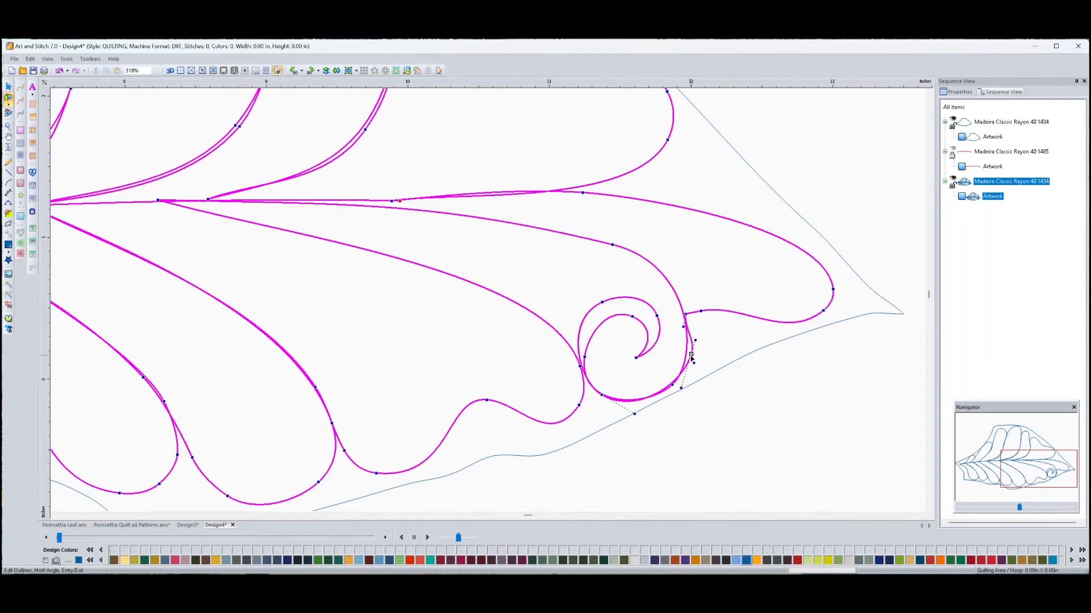
key(Delete)
drag(698, 390, 690, 358)
drag(602, 303, 603, 299)
click(673, 384)
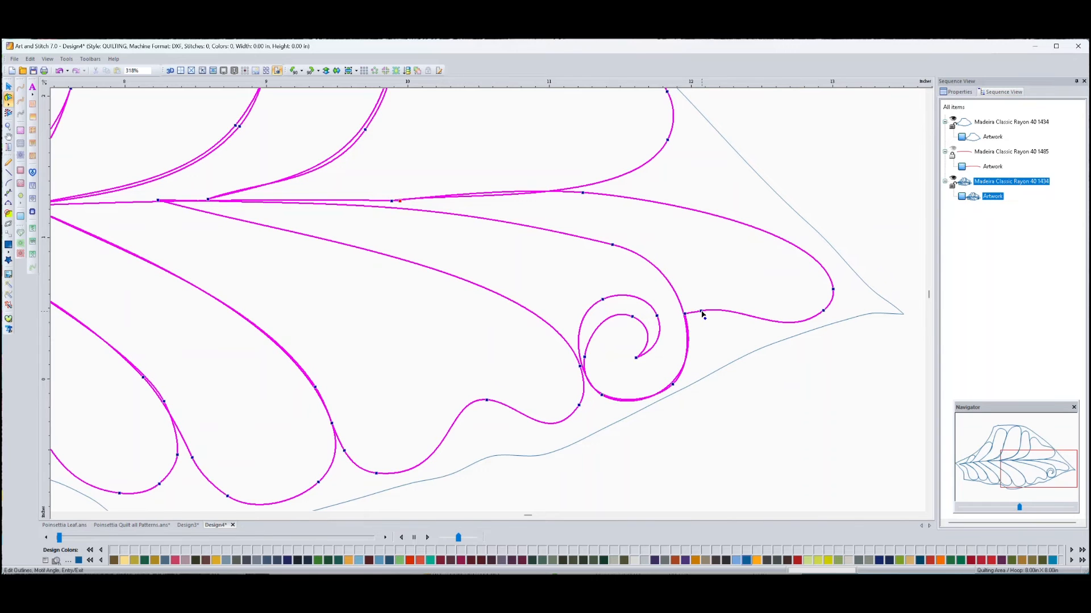
Step: Remove the extra node beside the spiral's junction with the tip lobe, then reposition the junction node and reshape its handles
click(701, 312)
key(Delete)
drag(685, 314, 685, 313)
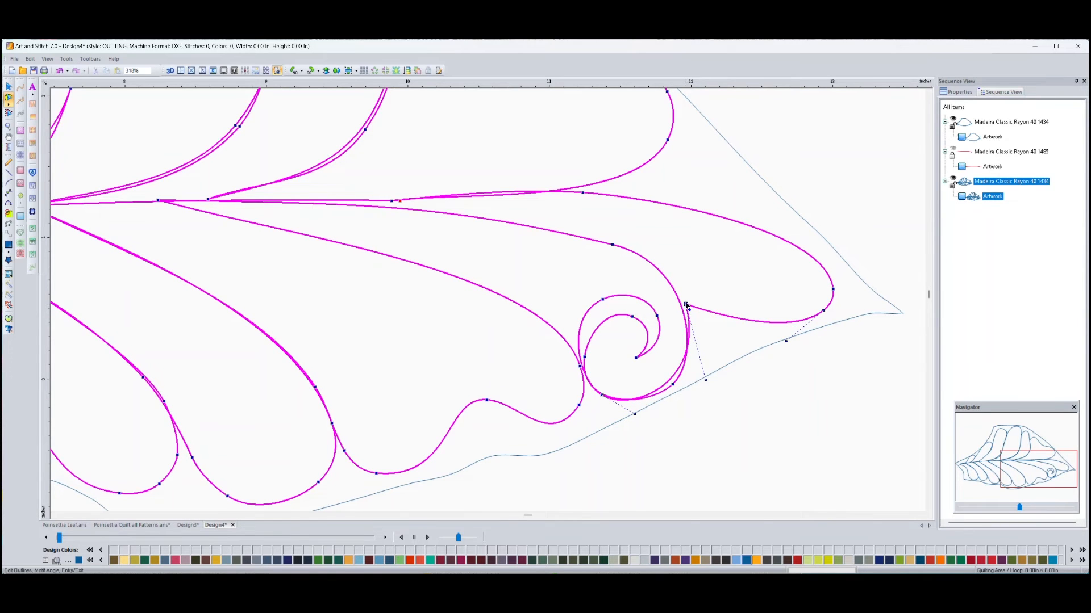
click(699, 271)
click(685, 305)
right_click(684, 304)
click(690, 310)
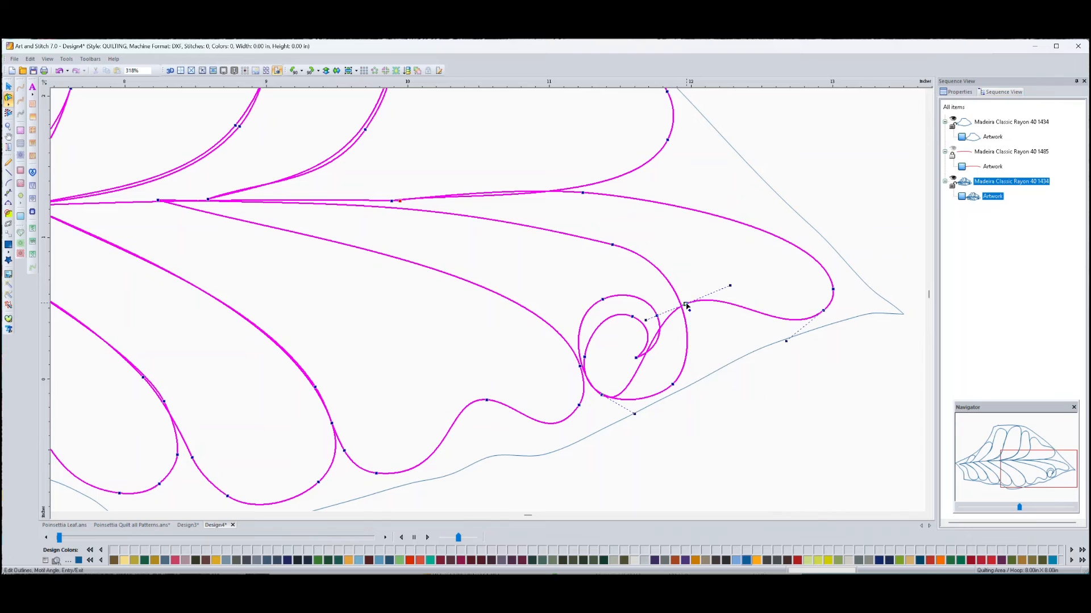
drag(686, 304, 708, 396)
drag(728, 288, 737, 346)
Step: Delete the extra node near the tip lobe's end, round its end node, and place its lower edge against the spiral
click(823, 310)
key(Delete)
right_click(833, 290)
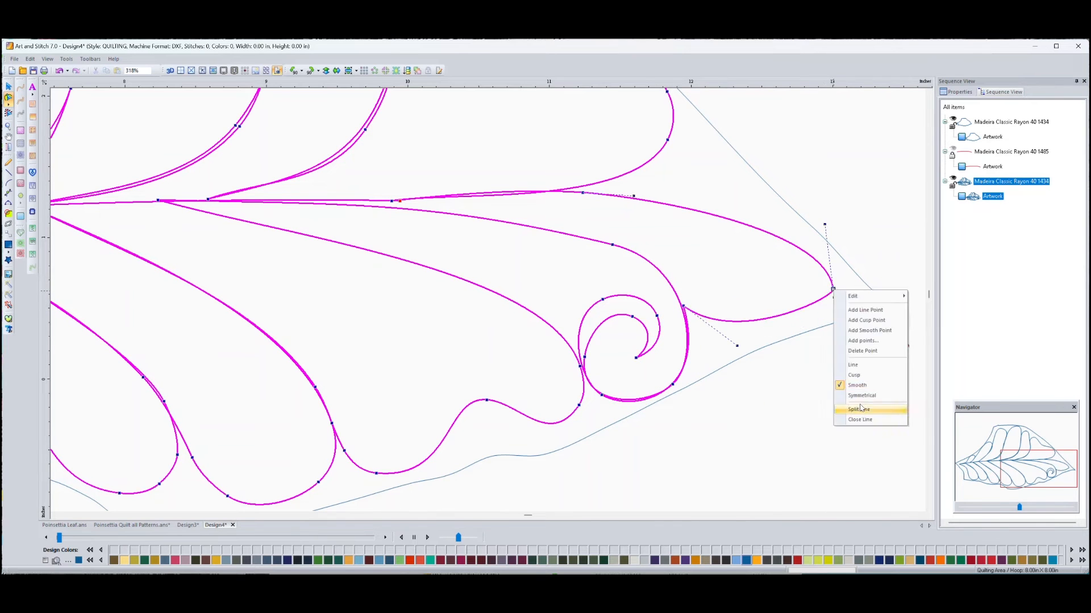
click(861, 407)
drag(833, 289, 827, 276)
drag(683, 306, 688, 305)
drag(704, 357, 714, 346)
Step: Shift the vein node and shared-edge nodes beside the wavy upper-right lobe to bring its doubled lines together
drag(612, 245, 667, 438)
mouse_move(357, 393)
mouse_down()
mouse_move(307, 397)
mouse_move(412, 397)
mouse_move(373, 398)
mouse_up()
click(197, 392)
drag(423, 279, 424, 284)
drag(404, 322, 381, 308)
drag(424, 285, 395, 291)
drag(344, 366, 350, 356)
Step: Add a point where the wavy upper-right lobe meets its neighbour and adjust the adjoining curve
mouse_move(443, 140)
mouse_down()
mouse_move(433, 139)
mouse_move(443, 139)
mouse_up()
right_click(422, 169)
click(458, 210)
drag(410, 206, 418, 206)
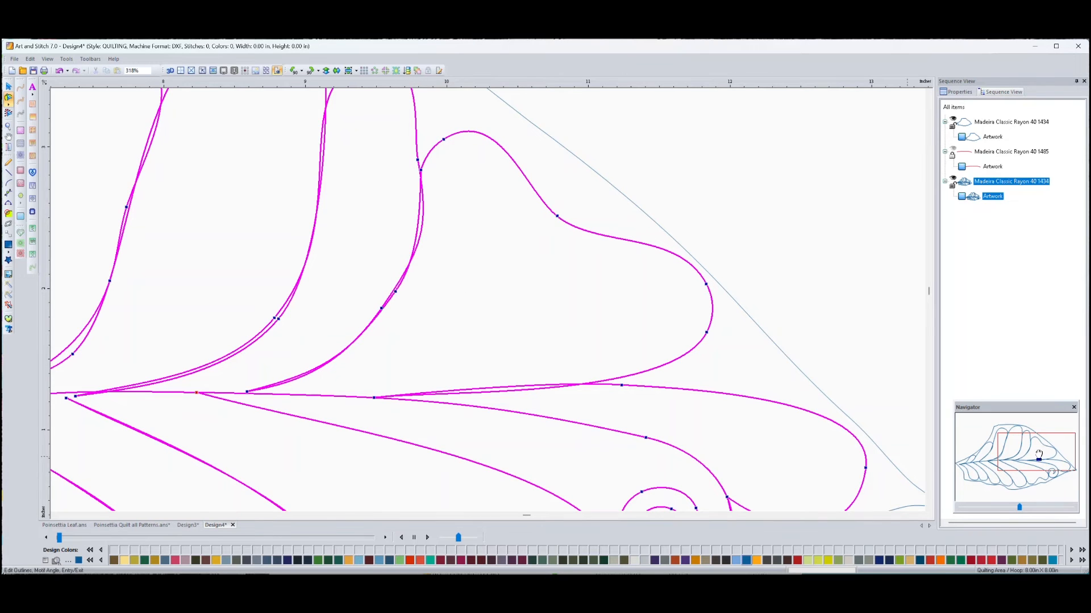
Step: Make the crest node of the lobe beside the wavy one smooth and reshape the junction between the two lobes
drag(1037, 451, 1026, 443)
drag(511, 182, 406, 188)
right_click(472, 174)
click(496, 270)
mouse_move(535, 279)
mouse_down()
mouse_move(532, 269)
mouse_move(535, 282)
mouse_up()
drag(533, 269, 537, 237)
Step: Move the lower shared-edge nodes between the wavy lobe and its neighbour, adjusting their handles to overlap the lines
drag(547, 348, 538, 352)
drag(509, 401, 503, 396)
drag(532, 358, 521, 367)
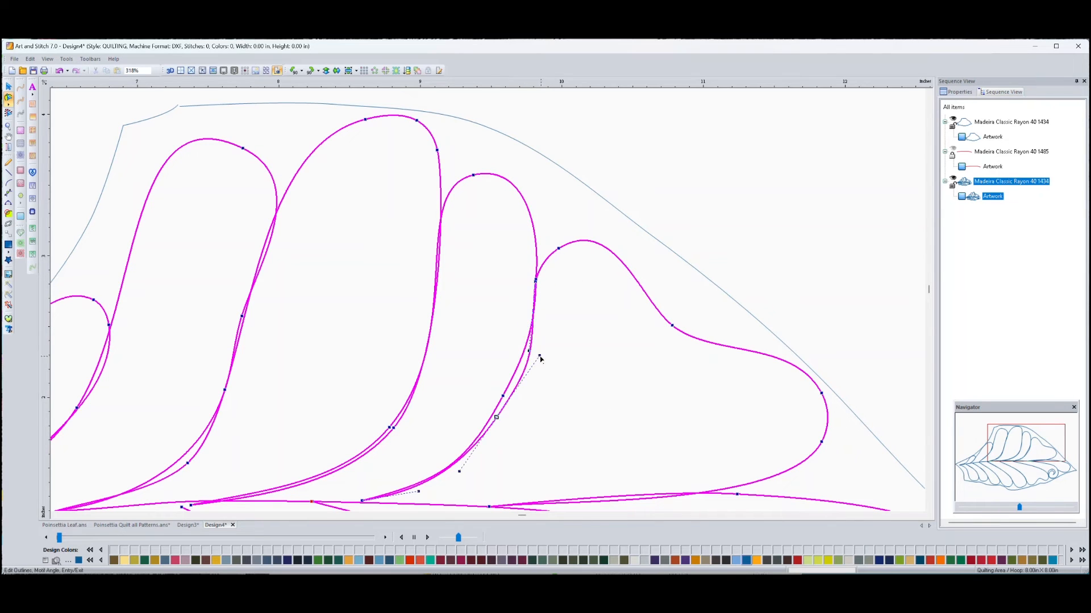
drag(495, 416, 492, 415)
click(362, 501)
drag(466, 465, 468, 468)
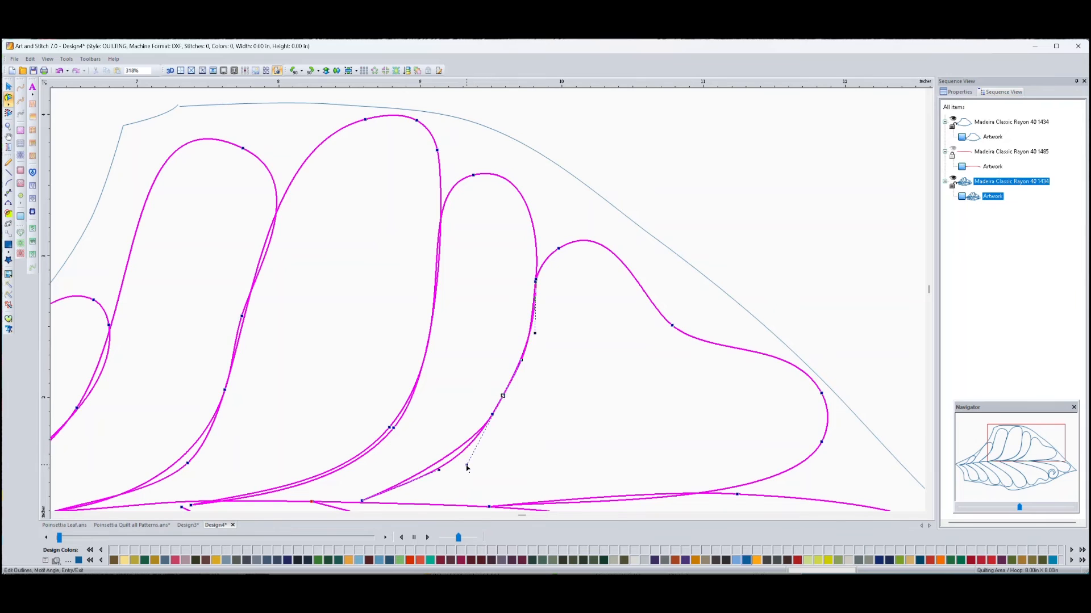
Step: Bring together the shared-edge nodes to the right of the tallest upper lobe and align its base node with the vein
drag(385, 426, 633, 411)
drag(655, 425, 633, 411)
drag(452, 503, 456, 499)
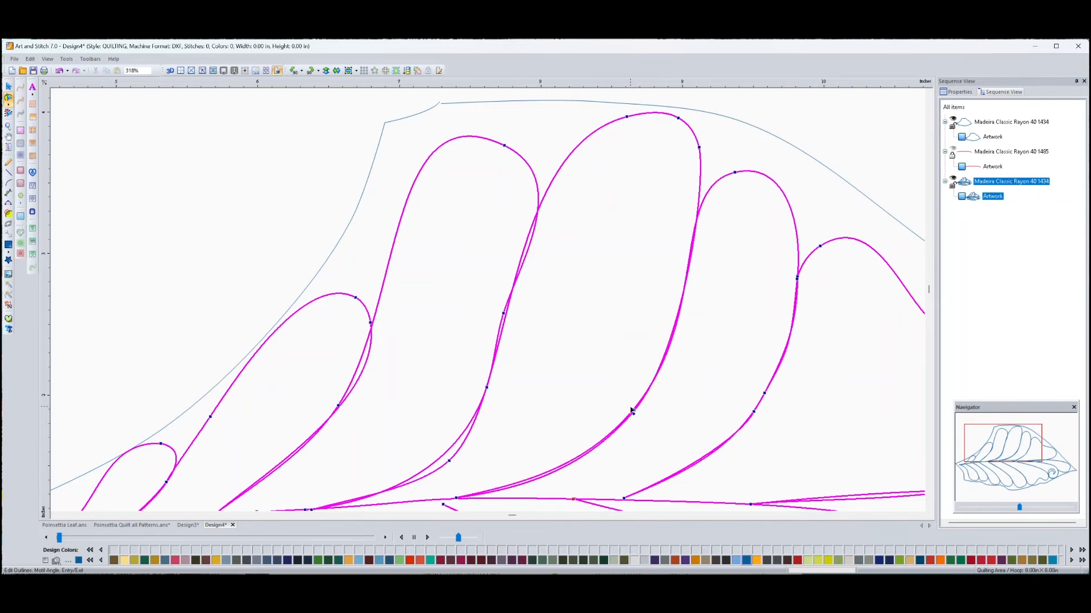
drag(632, 411, 627, 404)
Step: Delete the surplus crest node of the tallest upper lobe and reshape the crest with the remaining node and handle
click(678, 119)
key(Delete)
drag(660, 110, 665, 100)
drag(699, 147, 702, 150)
Step: Add a cusp point where the tallest upper lobe meets its right neighbour and adjust the shared edge below it
right_click(702, 193)
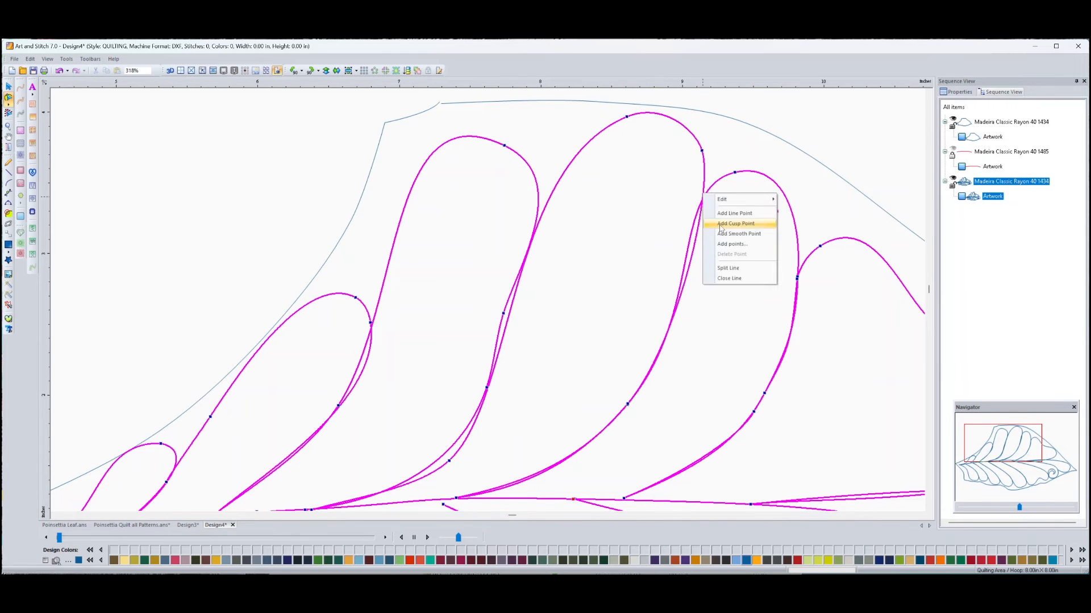
click(718, 224)
drag(692, 239, 696, 214)
drag(664, 358, 667, 365)
drag(574, 455, 601, 411)
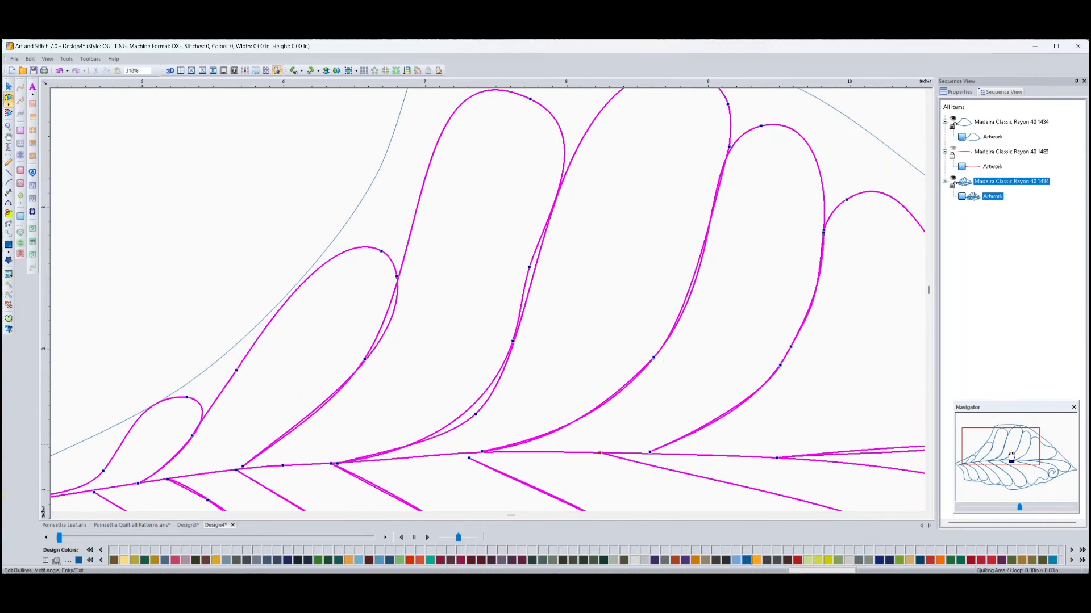
Step: Move the mid-edge and base nodes between the tallest upper lobe and its right neighbour, adjusting the handles to overlap the lines
drag(653, 357, 639, 350)
drag(678, 313, 680, 311)
drag(653, 358, 637, 352)
drag(481, 452, 505, 450)
click(728, 147)
drag(689, 180, 721, 172)
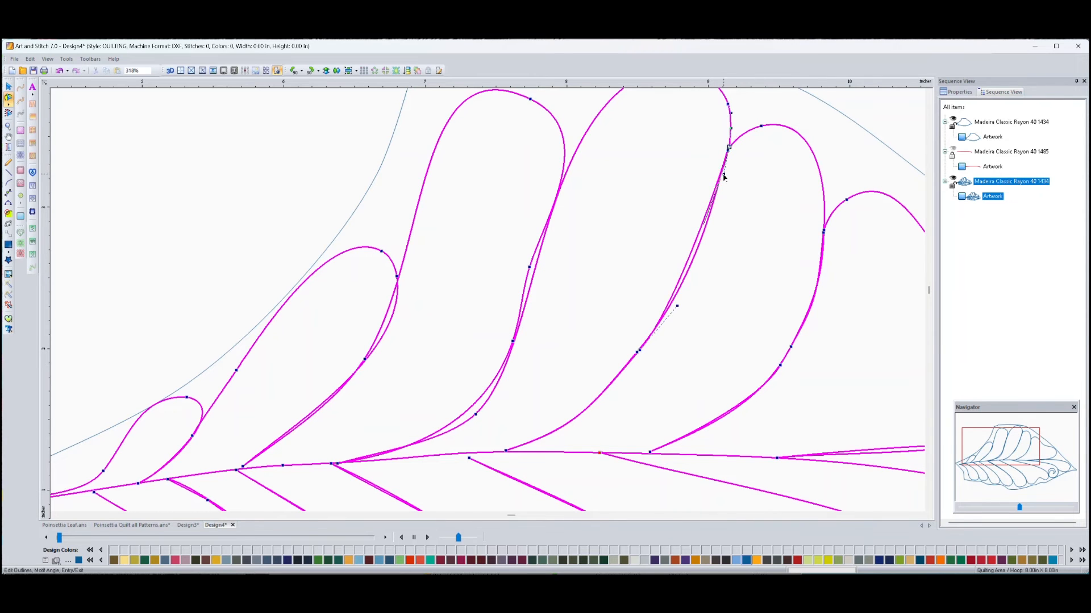
Step: Add a point where the third upper lobe meets the tallest lobe and reposition the crest nodes of both lobes
drag(1021, 458, 1012, 456)
drag(628, 296, 635, 293)
right_click(664, 199)
click(697, 232)
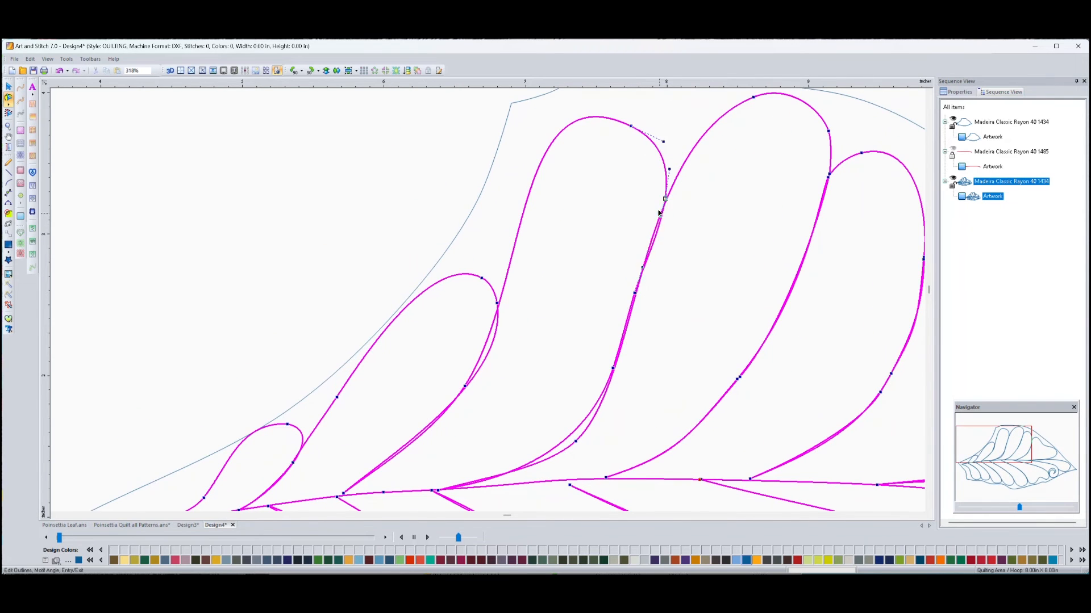
drag(630, 125, 630, 123)
drag(754, 97, 744, 108)
drag(630, 124, 629, 121)
Step: Delete the three surplus nodes along the shared edge between the third and the tallest upper lobes
click(613, 368)
key(Delete)
click(634, 293)
key(Delete)
click(576, 441)
key(Delete)
Step: Add another point on the third lobe's upper right side, move it to the junction and smooth the tallest lobe's rise with its handle
right_click(664, 170)
click(696, 205)
drag(666, 171, 672, 193)
drag(699, 154, 691, 134)
drag(744, 108, 739, 108)
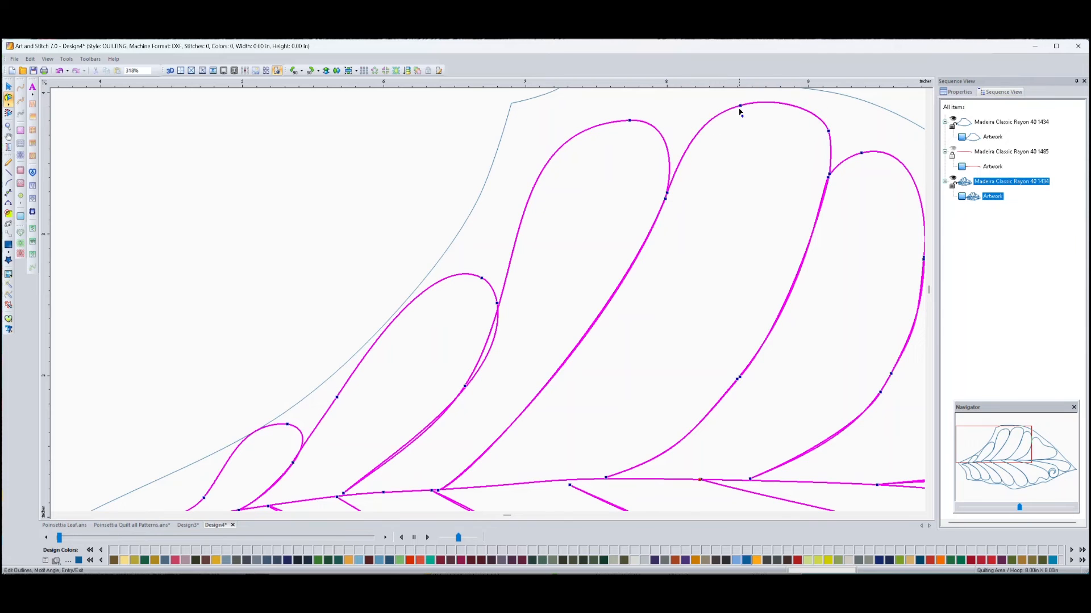
Step: Delete the tallest upper lobe's right-hand crest node and round the crest using the junction handle and remaining crest node
click(829, 131)
key(Delete)
click(829, 174)
drag(850, 112, 852, 107)
drag(739, 108, 739, 106)
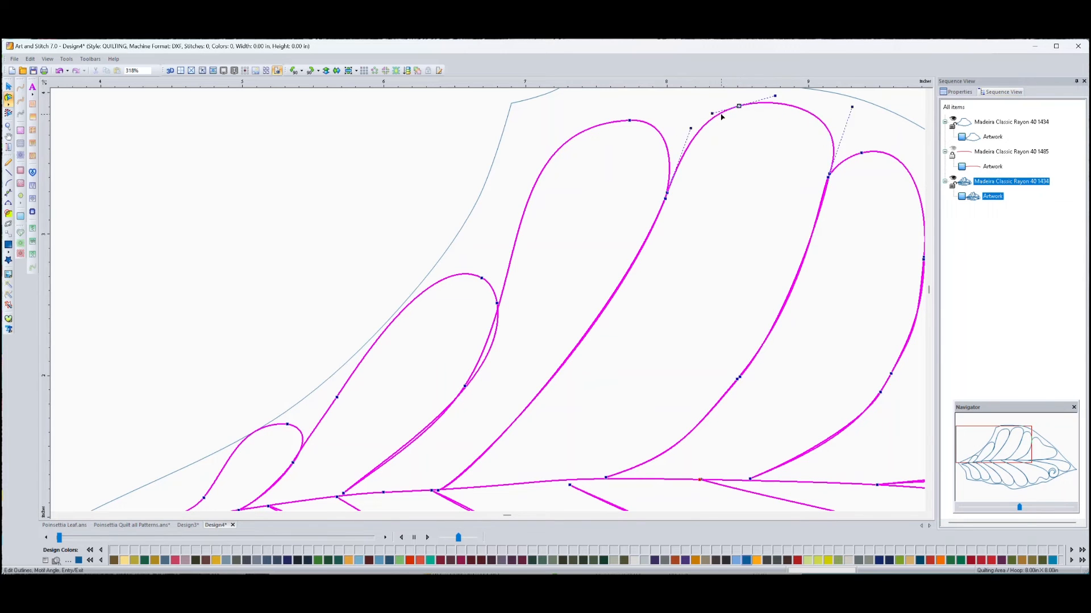
Step: Delete the two mid-edge nodes between the tallest lobe and its right neighbour and curve the edge from its base node
click(737, 379)
key(Delete)
click(739, 377)
key(Delete)
click(605, 478)
drag(674, 455, 727, 450)
click(605, 478)
drag(668, 456, 712, 450)
Step: Clear the mid-edge nodes between the fifth upper lobe and the wavy lobe, extending the base handles to overlap both lines
drag(982, 461, 981, 467)
click(621, 418)
drag(693, 398, 764, 356)
drag(716, 390, 777, 363)
drag(1015, 458, 1024, 451)
click(624, 486)
click(624, 486)
drag(698, 456, 765, 439)
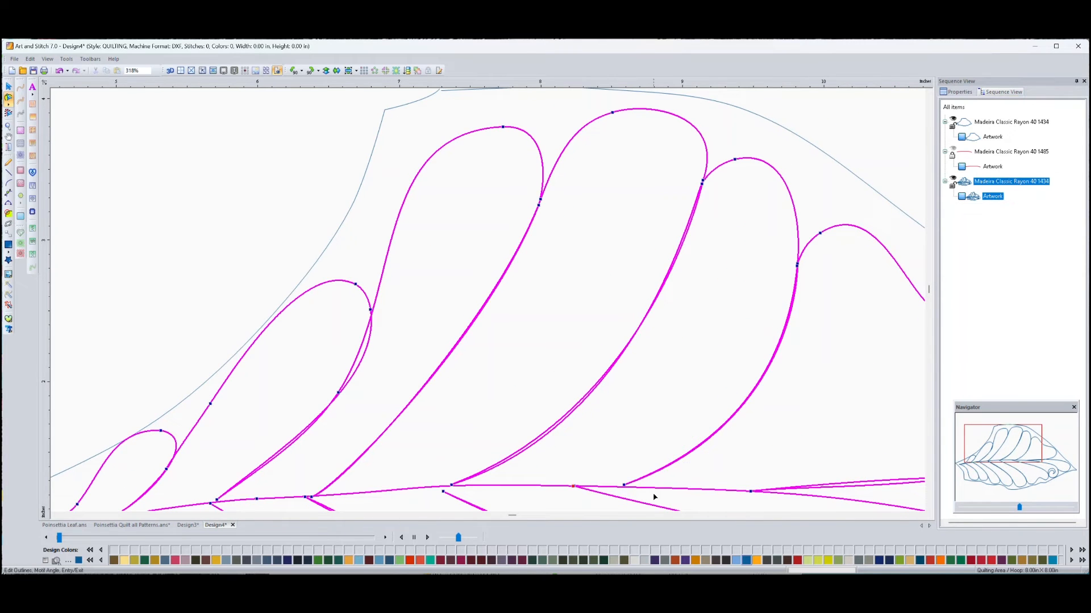
Step: Extend the base-node handle between the third and tallest upper lobes to bow their shared edge
drag(1004, 444, 994, 445)
click(414, 482)
drag(443, 467, 523, 440)
click(413, 482)
Step: Move the second upper lobe's mid-edge node up to its junction with the third lobe and adjust the handles to overlap the shared edge
click(316, 486)
drag(361, 449, 418, 433)
click(438, 377)
drag(438, 377, 471, 301)
click(470, 302)
drag(415, 398, 472, 397)
click(471, 302)
drag(512, 226, 513, 185)
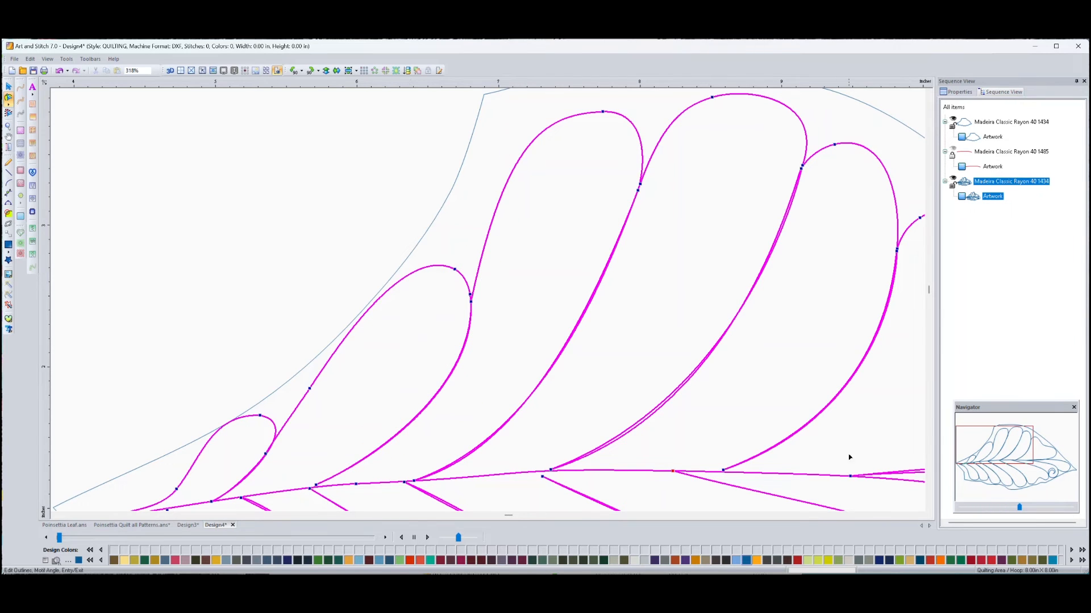
Step: Adjust the fifth upper lobe's base node at the vein and reshape the crest of the lobe nearest the petal tip
drag(1012, 454, 1020, 465)
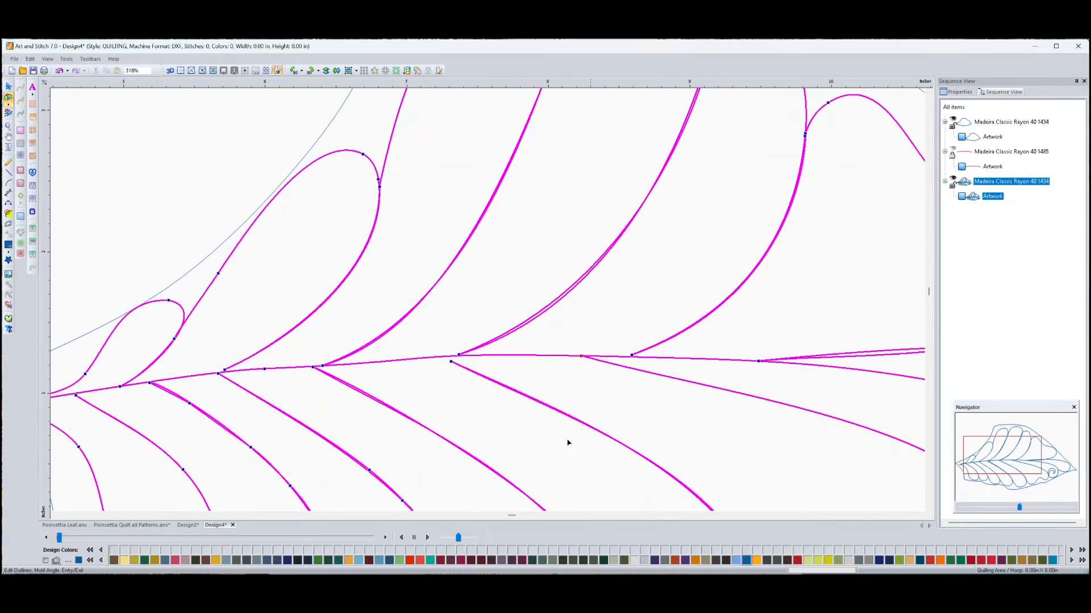
scroll(517, 441, down, 2)
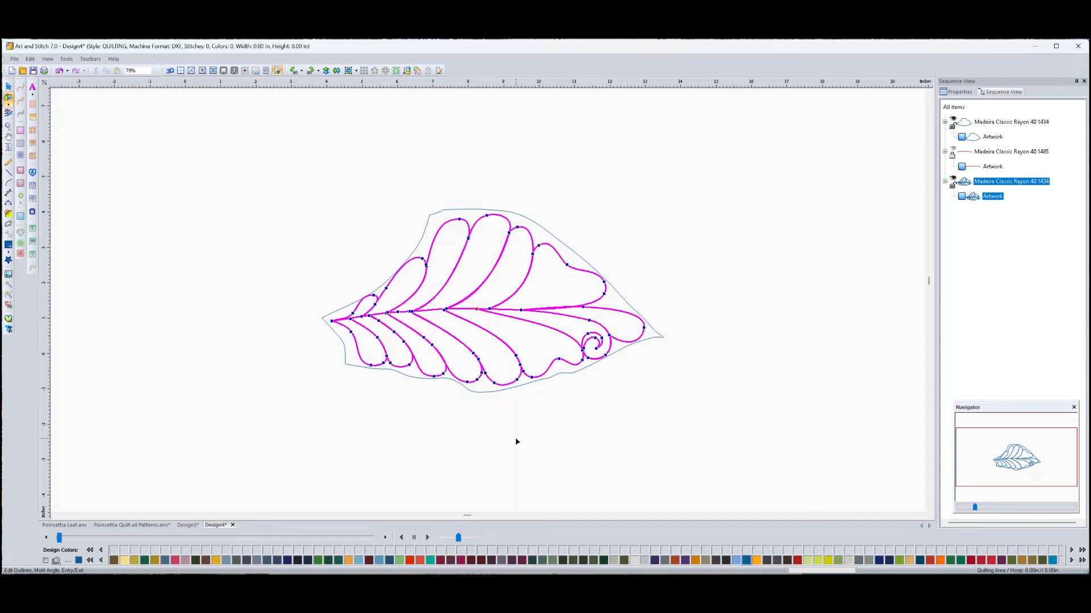
drag(489, 309, 521, 301)
click(483, 310)
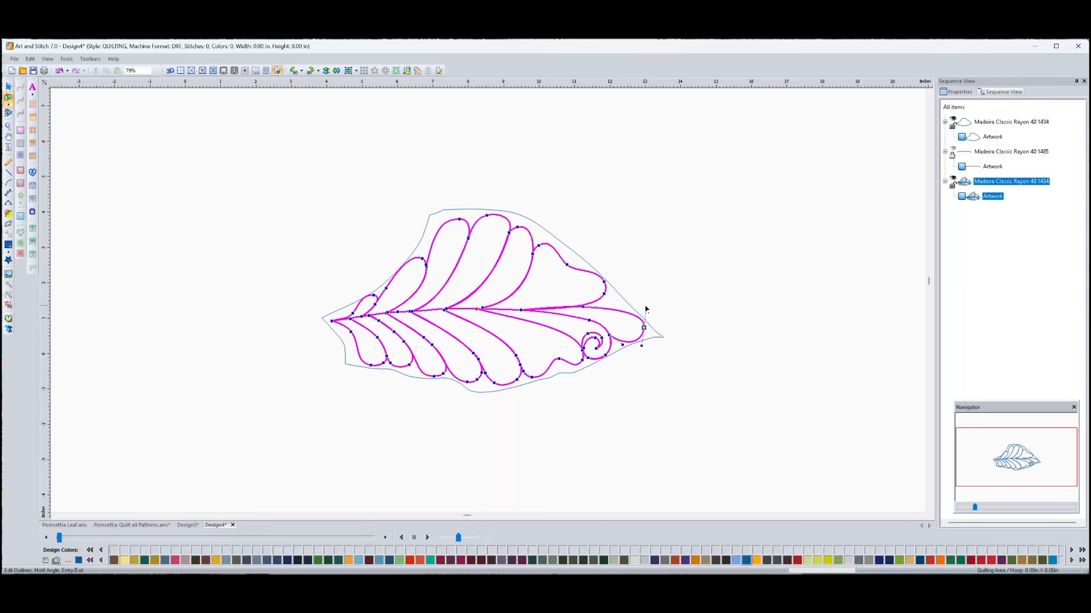
drag(645, 309, 638, 312)
click(354, 415)
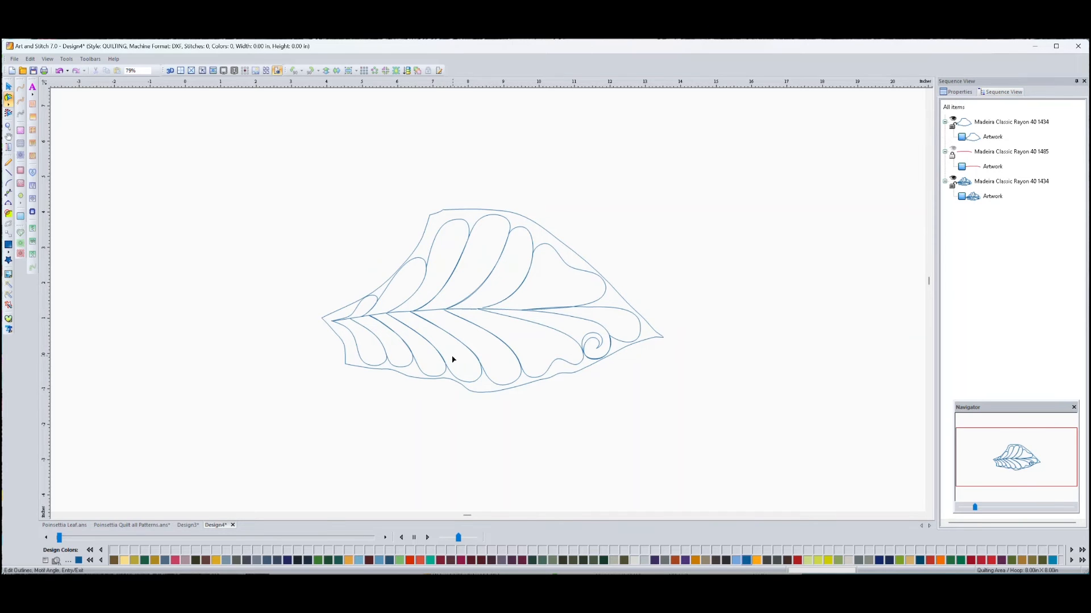
Step: Move the top node of the lower feather opposite the tallest upper lobe onto the central vein
scroll(453, 360, up, 1)
scroll(453, 359, up, 1)
scroll(452, 360, down, 1)
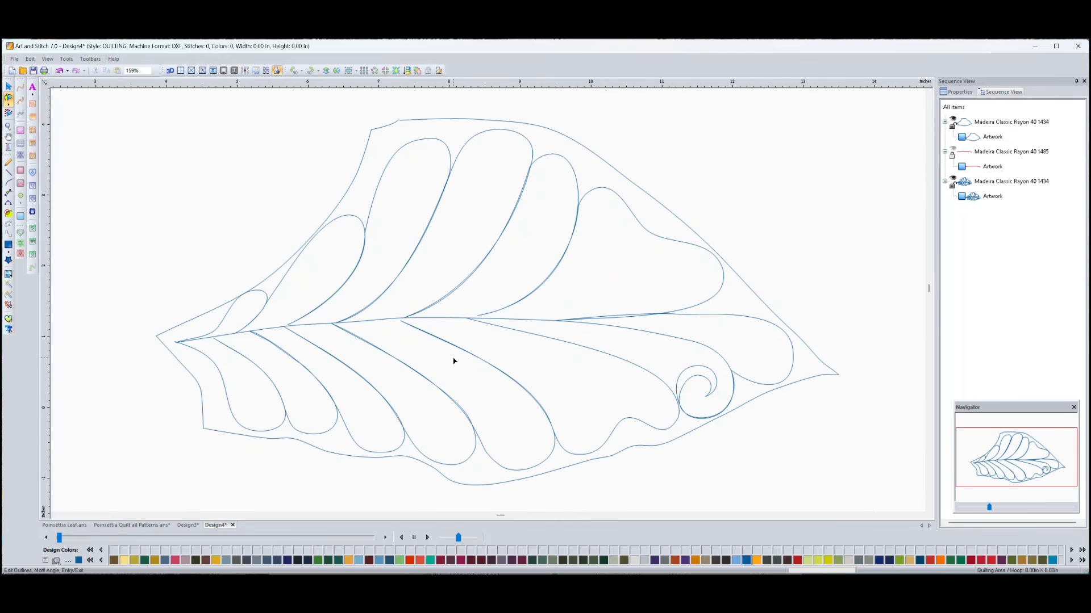
scroll(453, 361, up, 1)
click(326, 348)
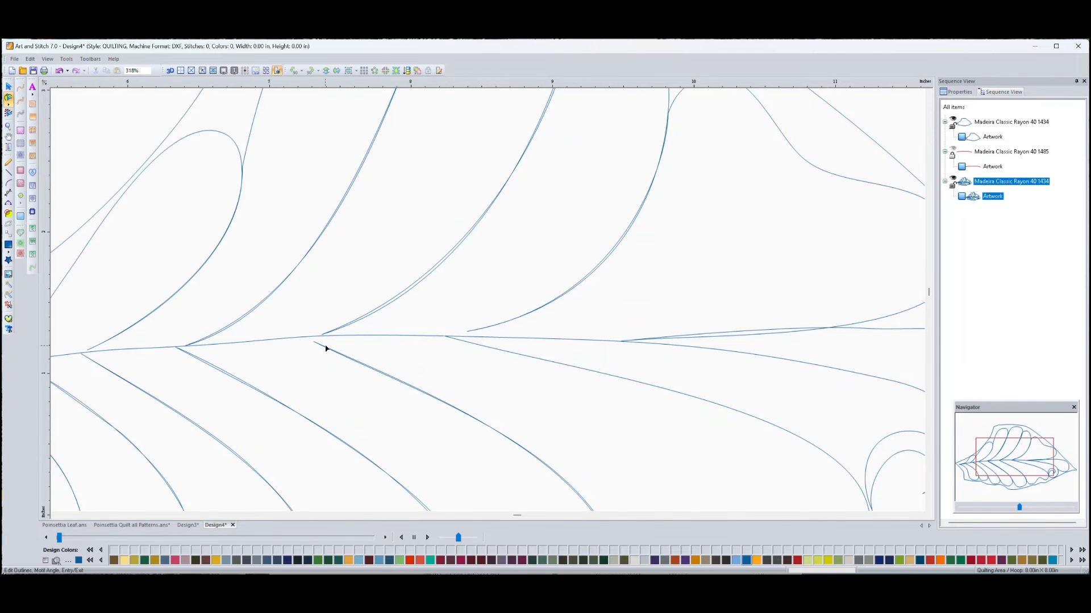
drag(314, 342, 309, 338)
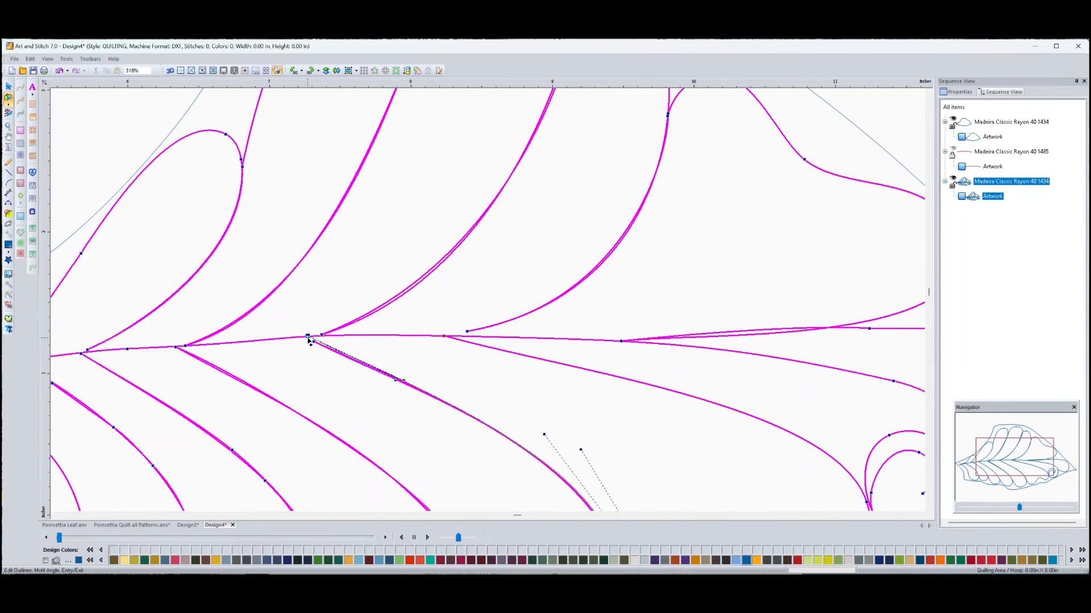
Step: Move the fifth upper lobe's base node onto the vein and bend the wavy lobe's base line to overlap the vein
click(467, 332)
drag(467, 332, 464, 336)
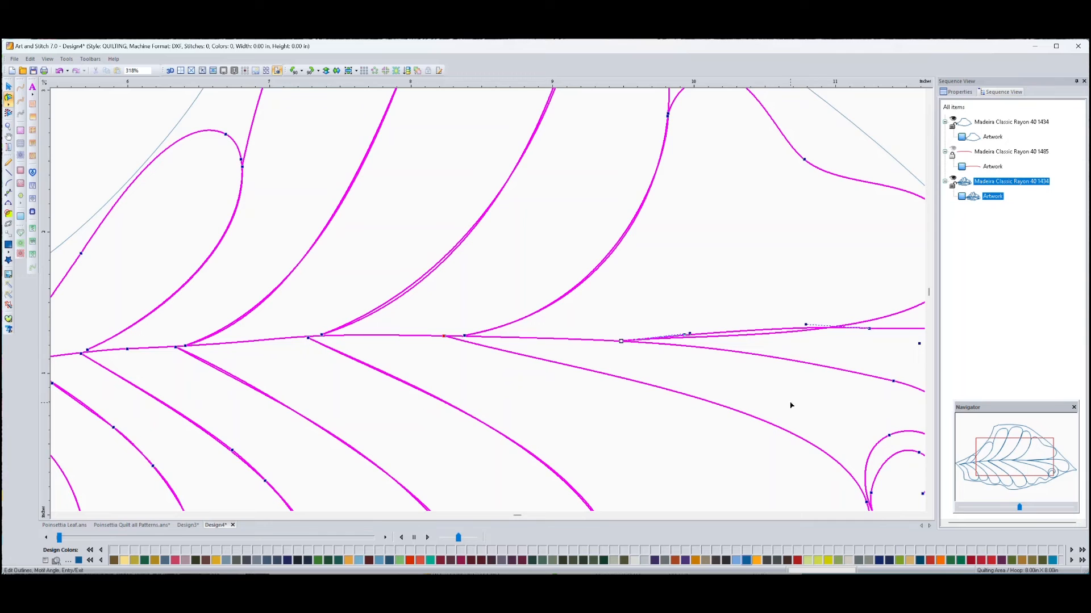
drag(691, 333, 773, 341)
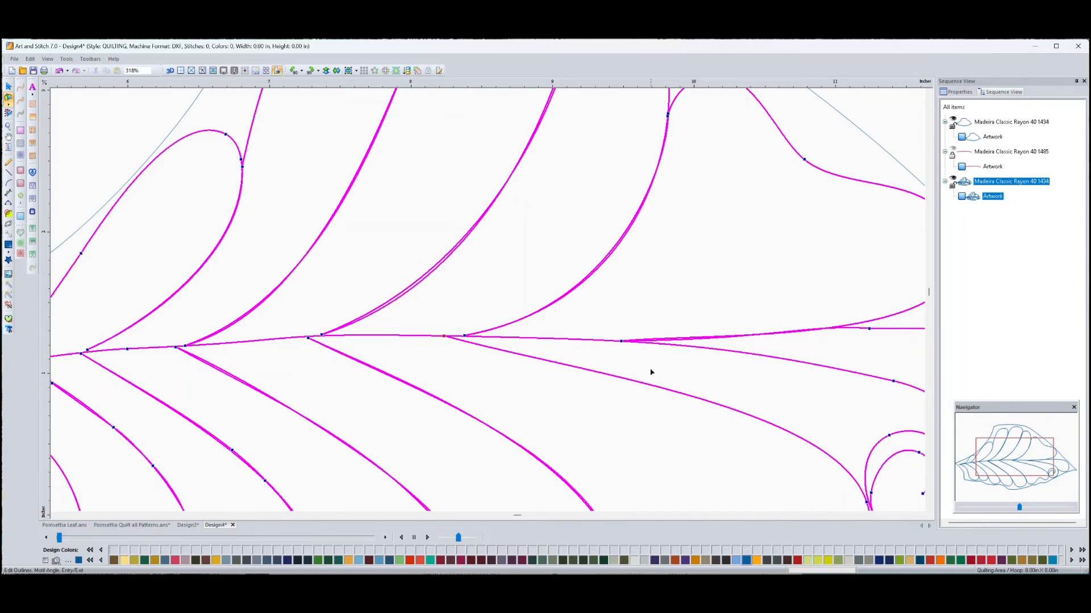
Step: Move the vein's turning node at the narrow left end out to the corner of the petal outline
scroll(611, 386, down, 2)
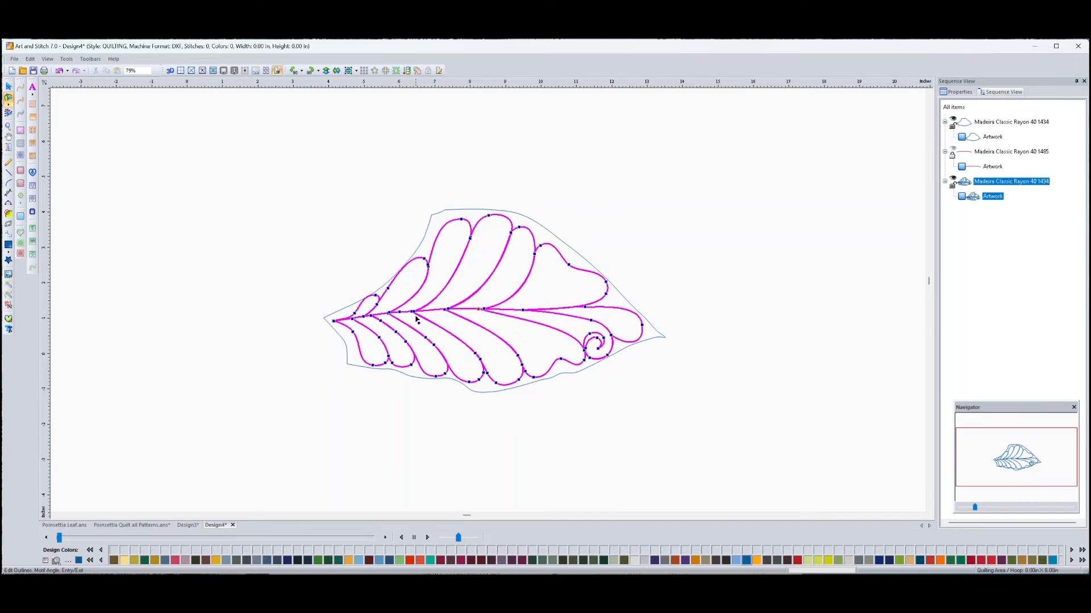
scroll(330, 324, up, 2)
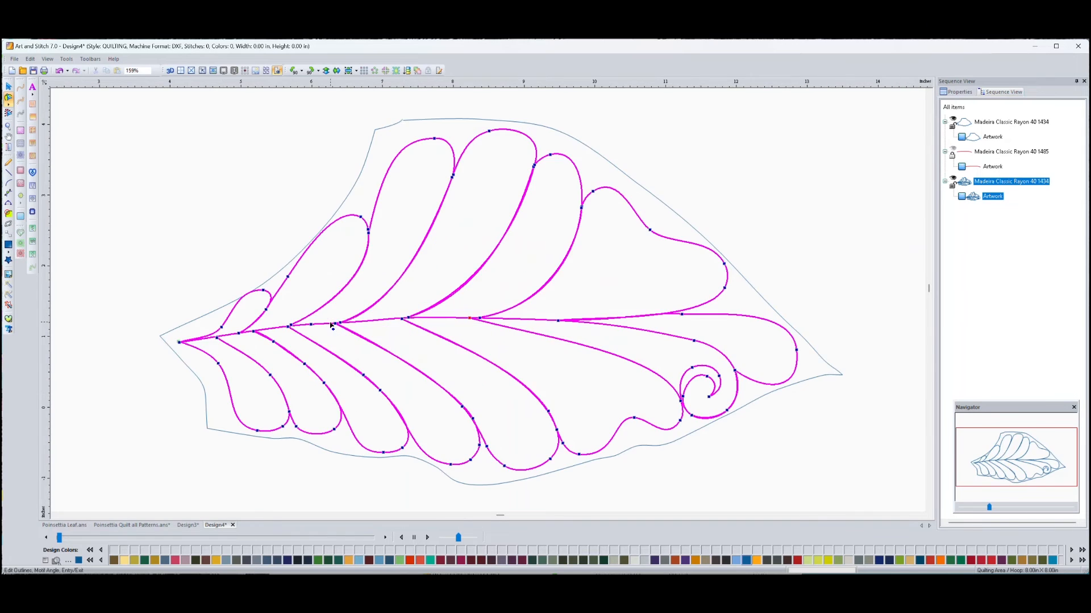
scroll(176, 346, up, 2)
scroll(151, 370, down, 4)
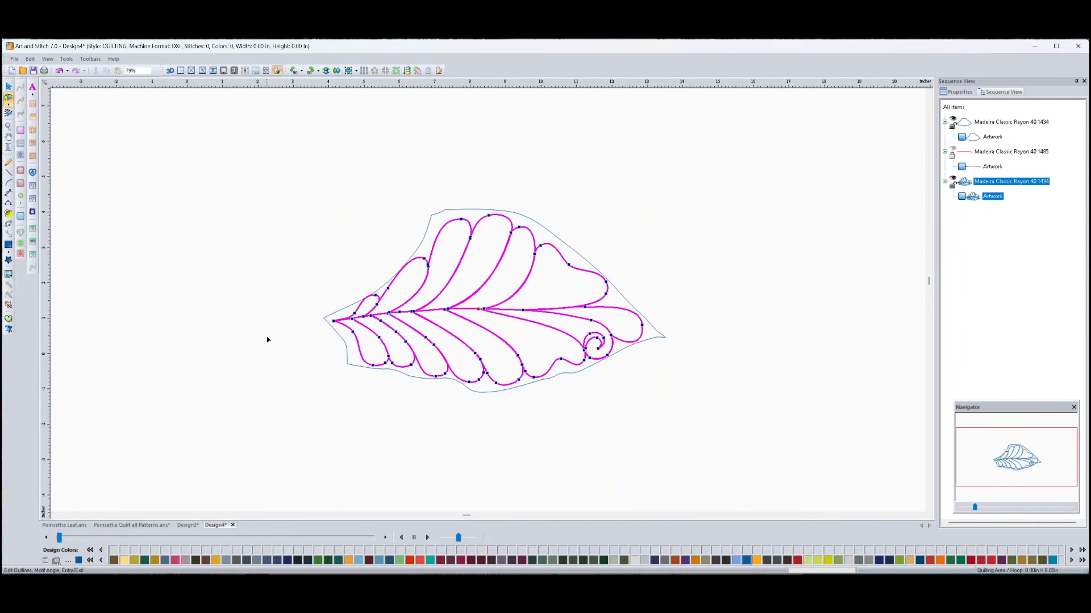
scroll(291, 343, up, 2)
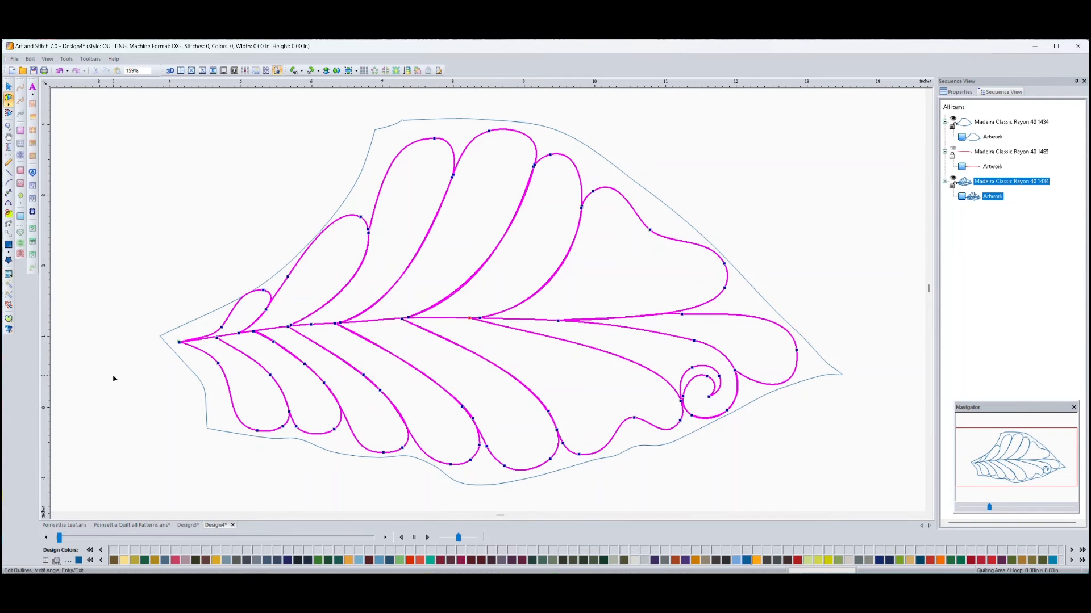
click(8, 127)
drag(108, 293, 250, 387)
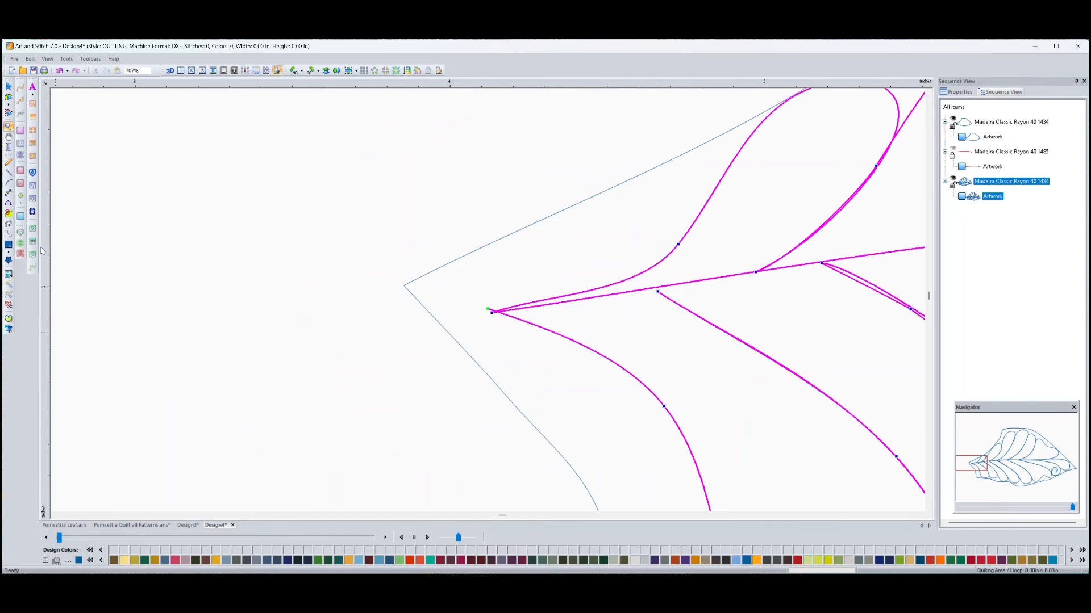
click(8, 97)
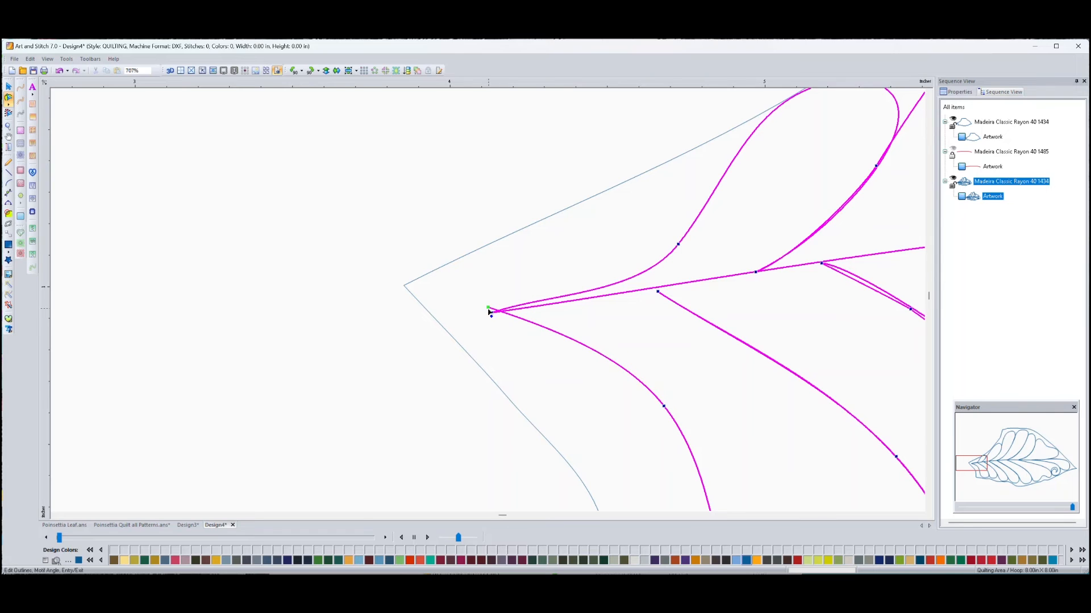
drag(488, 312, 406, 291)
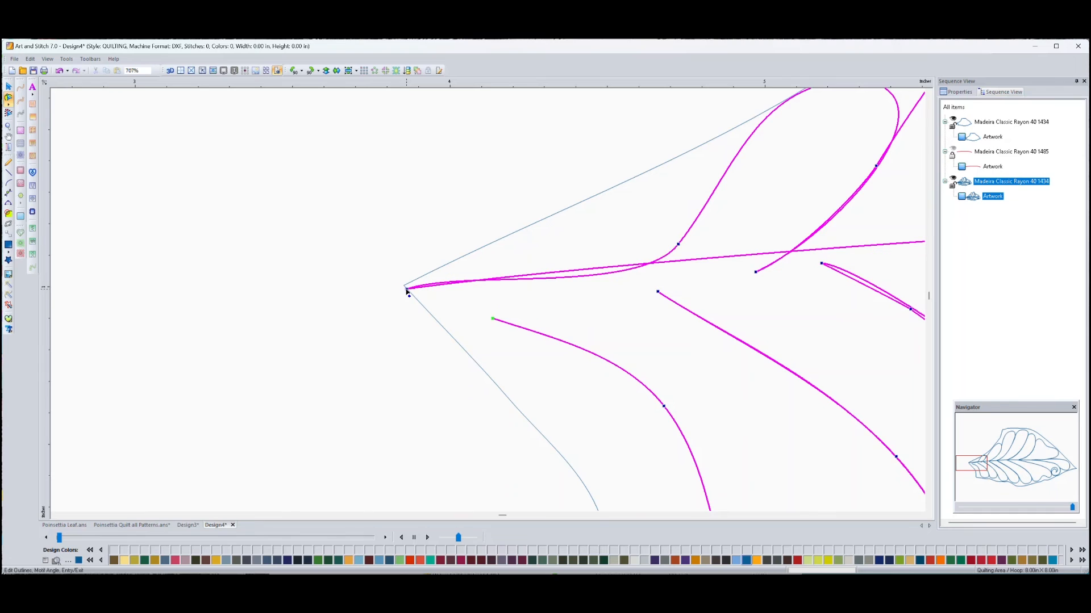
Step: Curve the two lines from the left corner to overlap, and move the first two lower feathers' top nodes onto the vein
click(407, 290)
drag(470, 275, 478, 308)
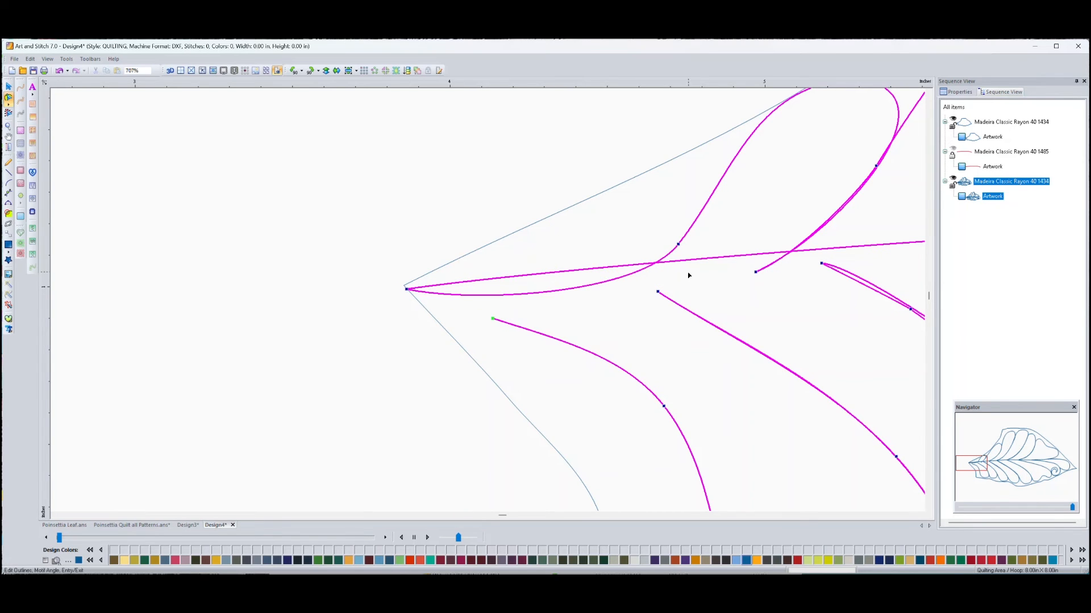
click(407, 291)
drag(554, 270, 560, 318)
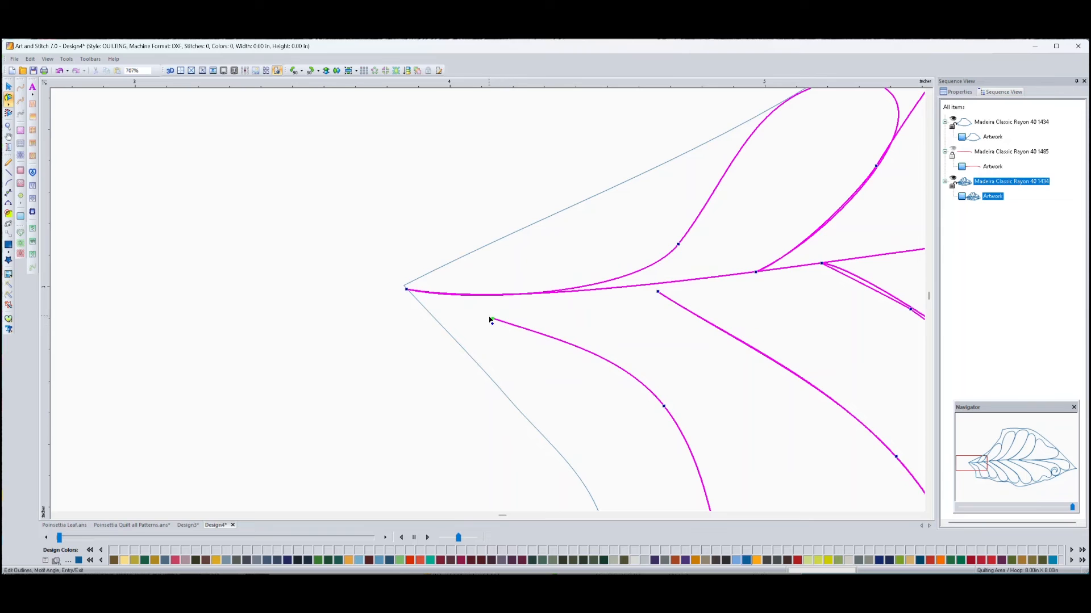
drag(492, 319, 482, 295)
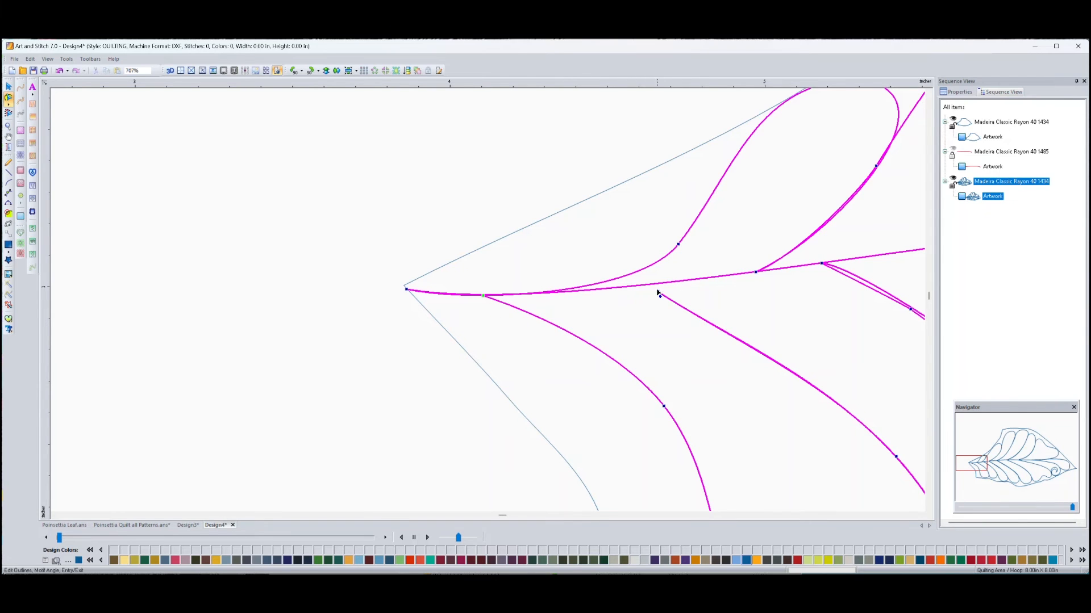
drag(657, 292, 653, 286)
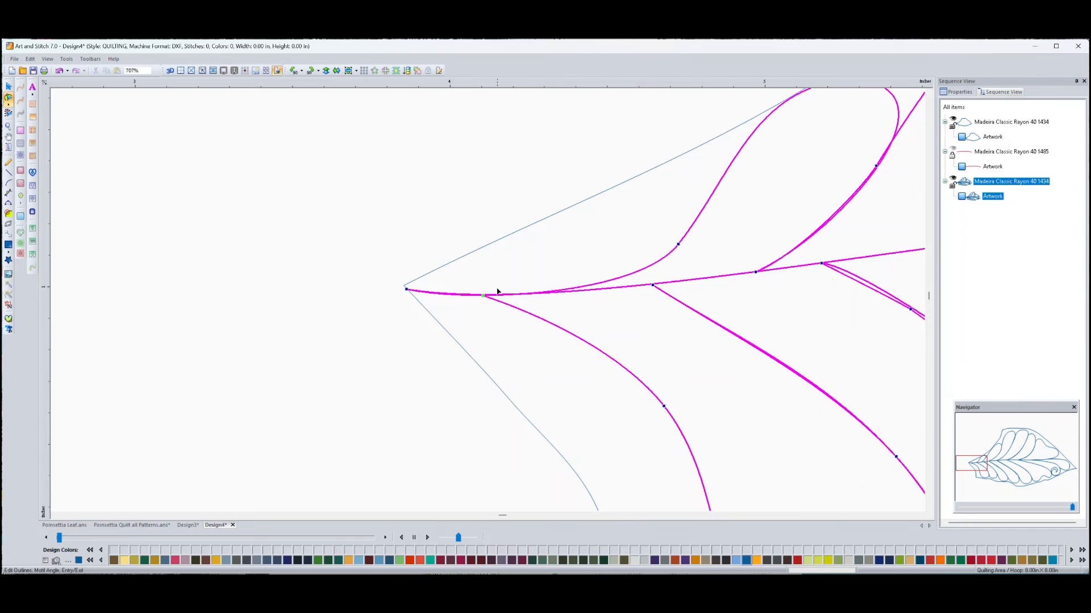
Step: Split the petal outline at its left corner node, where the vein begins
click(407, 285)
click(404, 287)
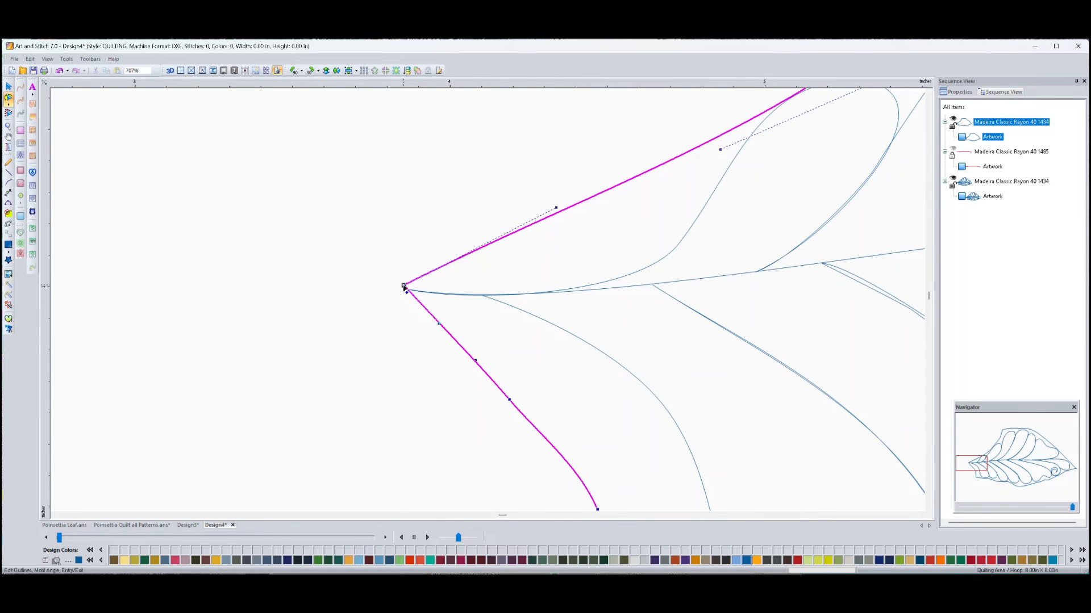
right_click(404, 286)
click(430, 405)
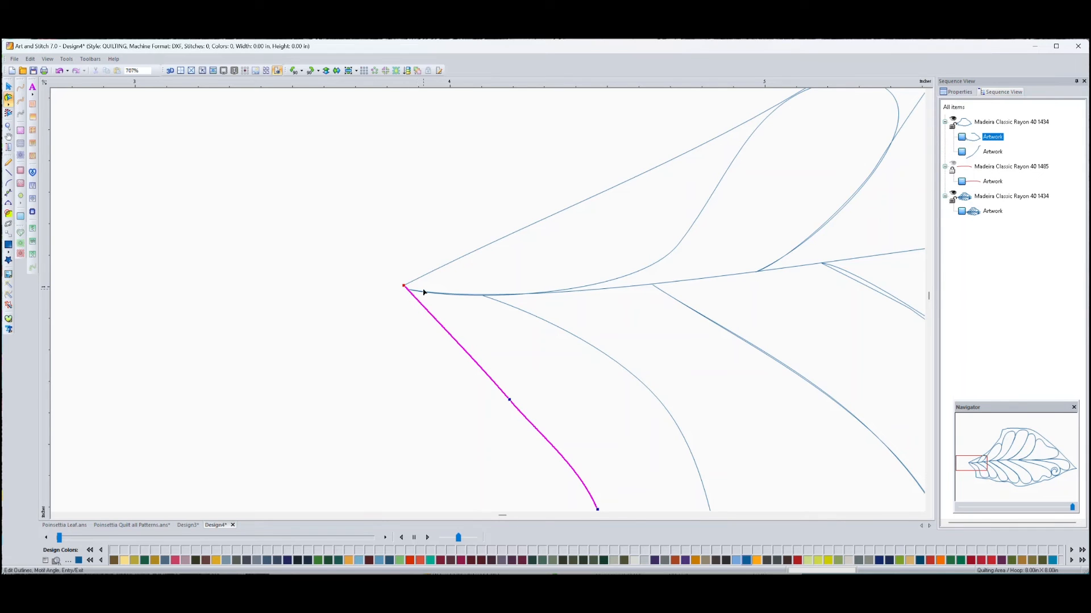
click(403, 295)
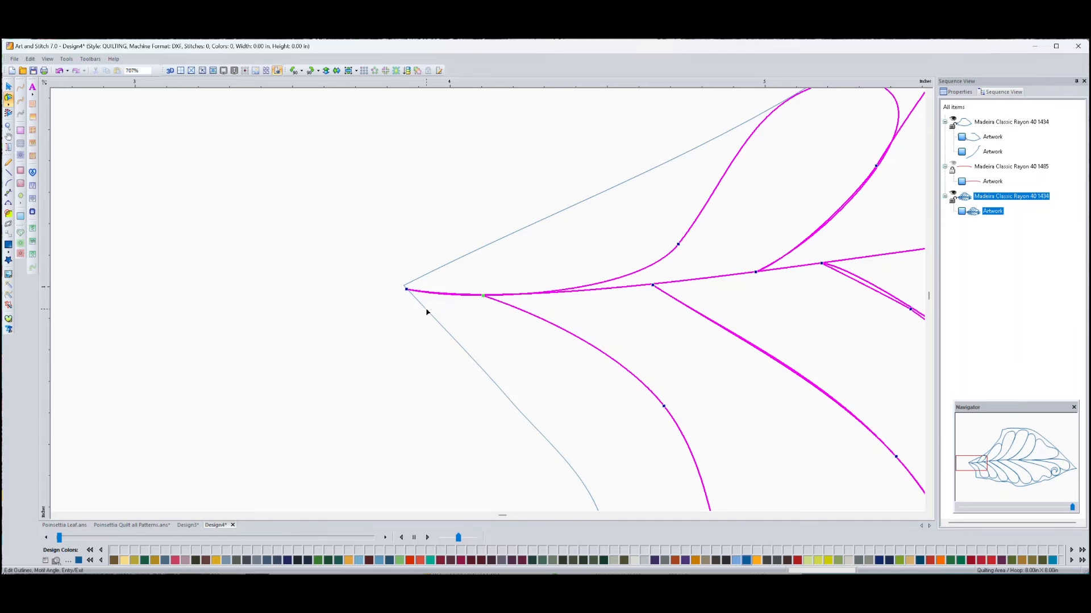
click(416, 301)
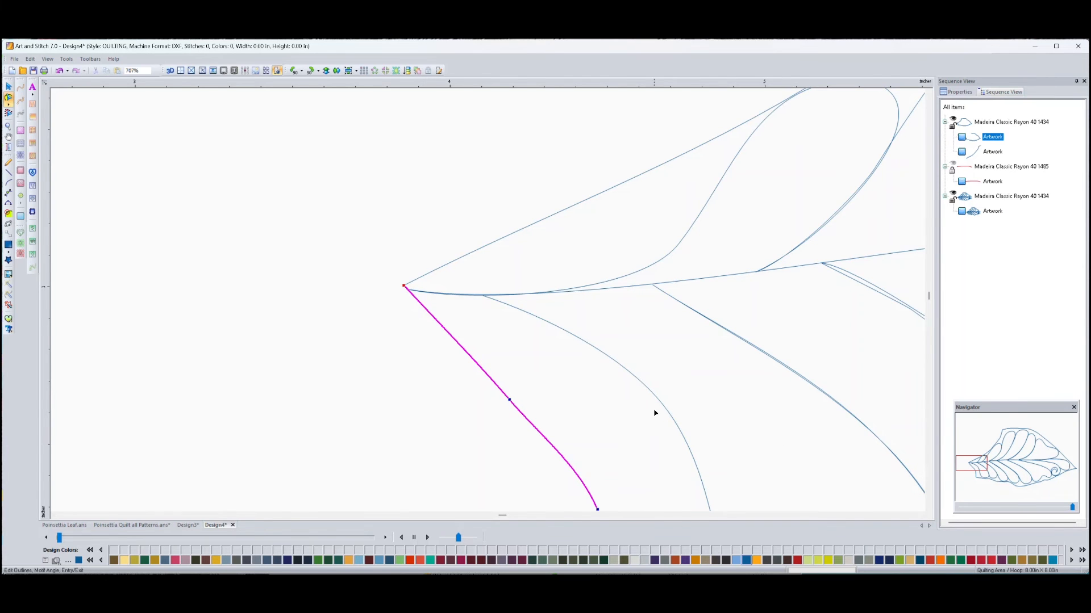
Step: Rejoin the two outline pieces by bringing their ends together at the petal's upper corner
scroll(655, 413, down, 2)
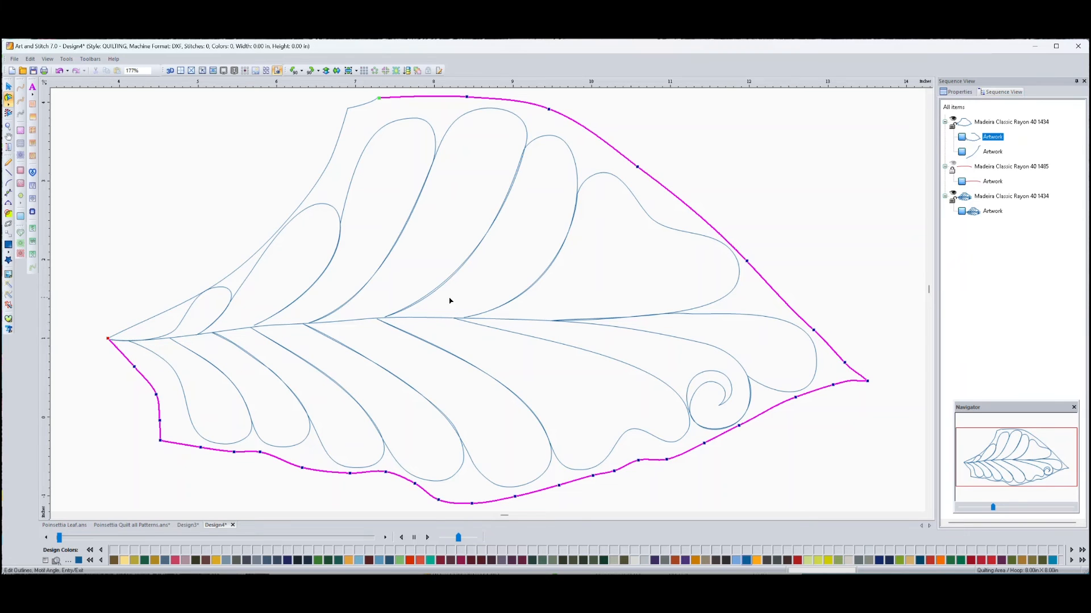
click(379, 98)
drag(379, 98, 376, 99)
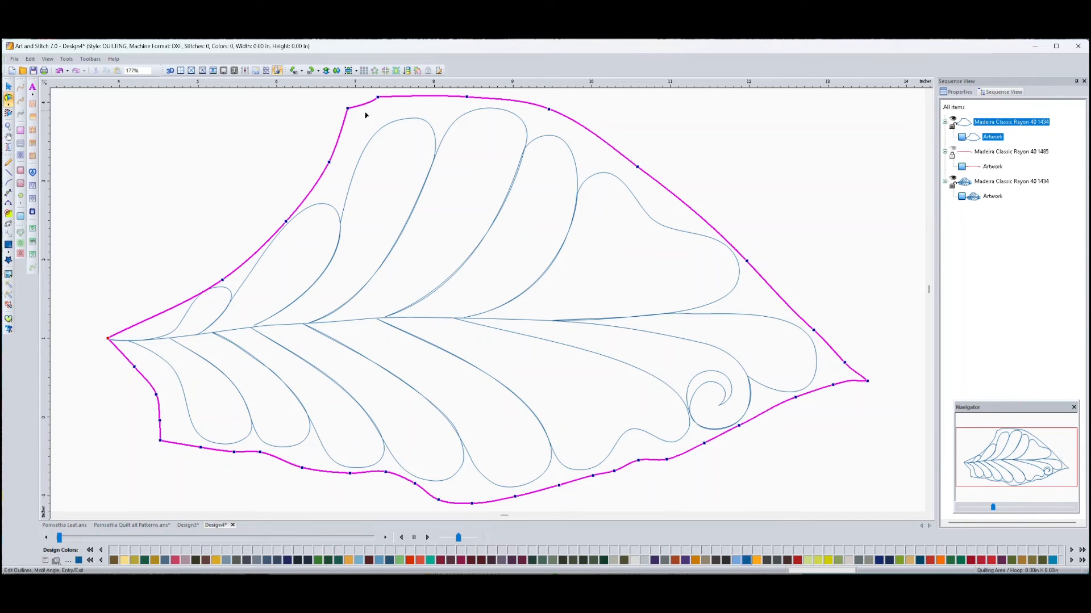
Step: Split the outline at its left corner node and move its lower end node to the start of the vein
drag(109, 342, 110, 339)
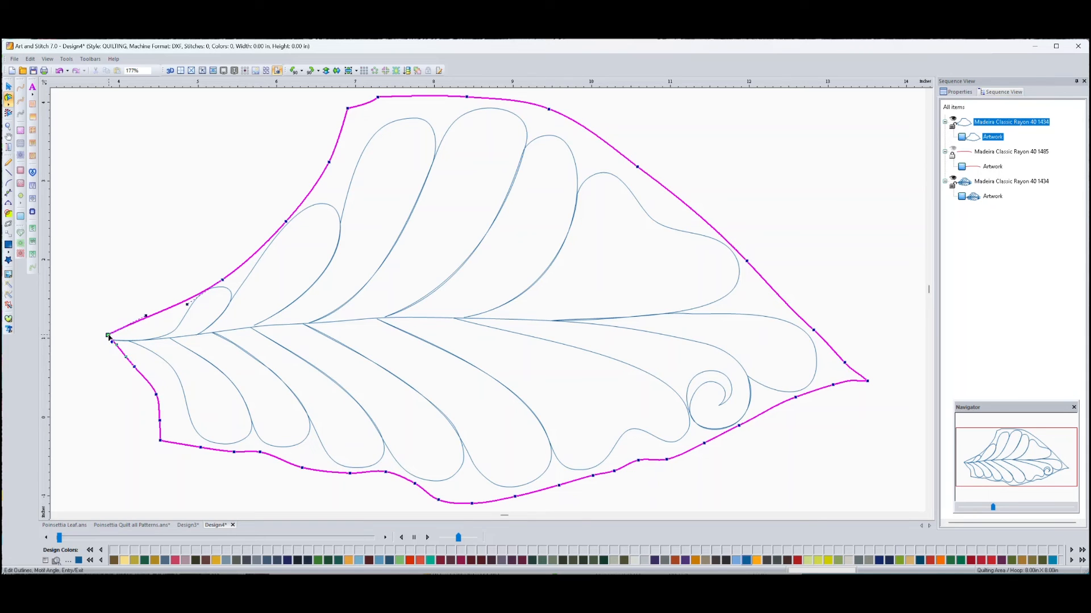
right_click(110, 339)
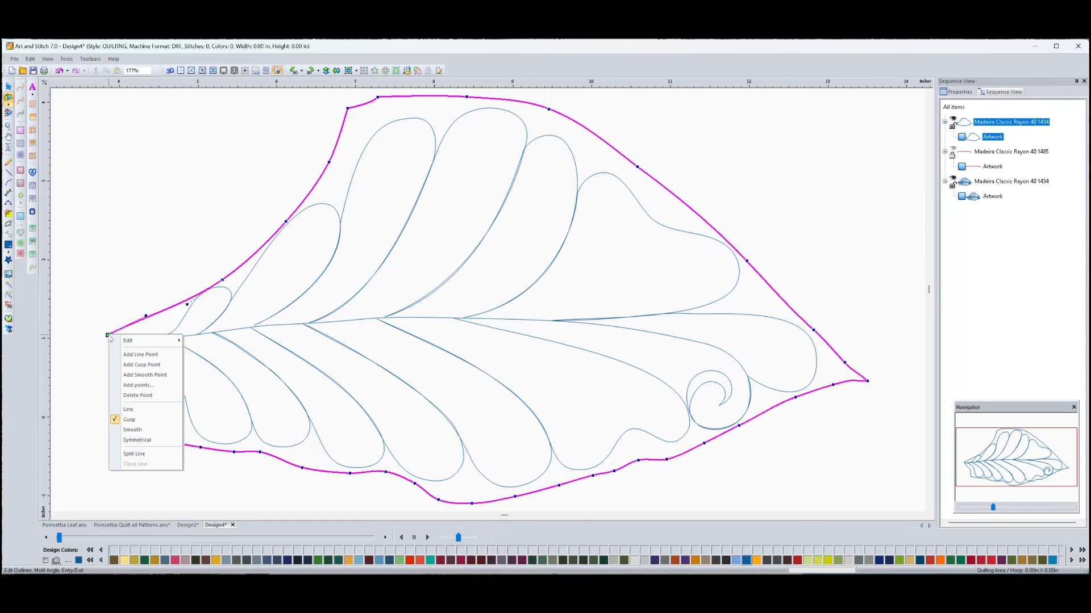
click(145, 455)
mouse_move(109, 340)
mouse_down()
mouse_move(106, 327)
mouse_move(109, 342)
mouse_up()
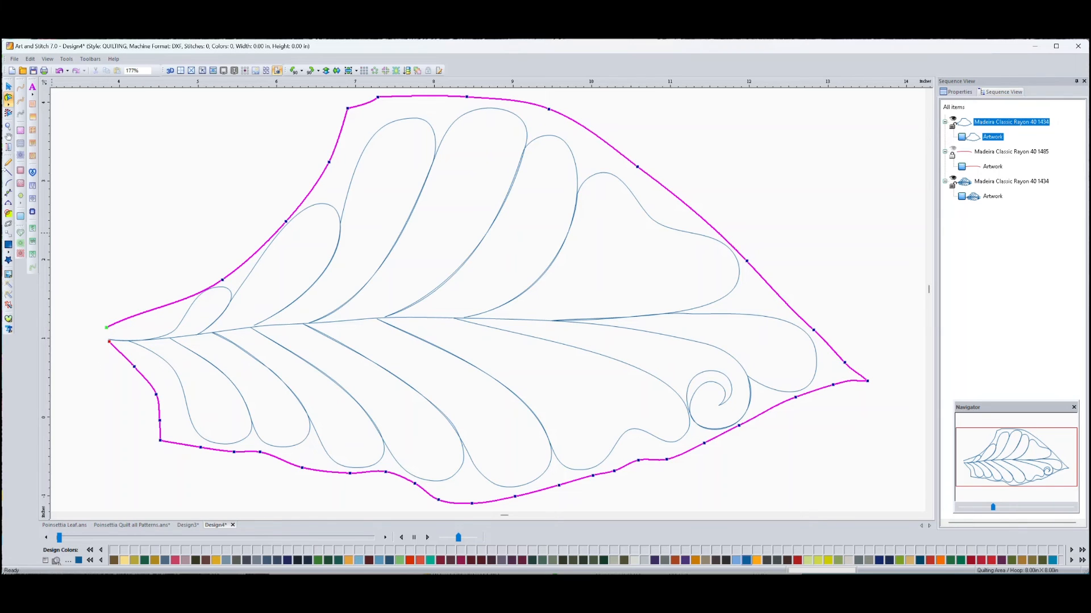
Step: Draw a short straight line, join it to the outline's lower left end node, and delete the line's free end point
click(9, 172)
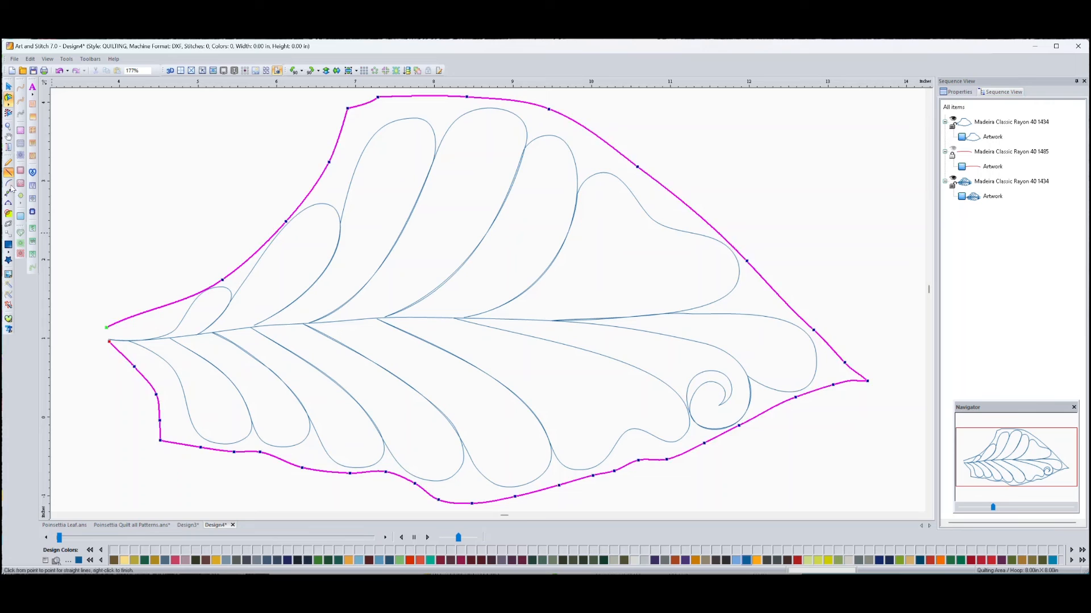
click(105, 348)
key(Return)
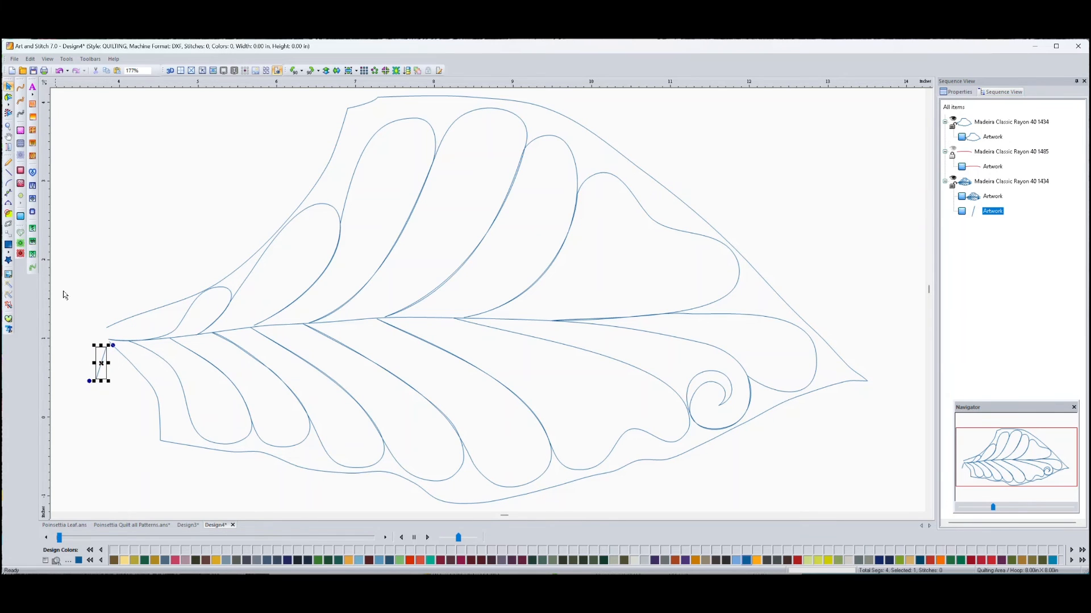
click(8, 97)
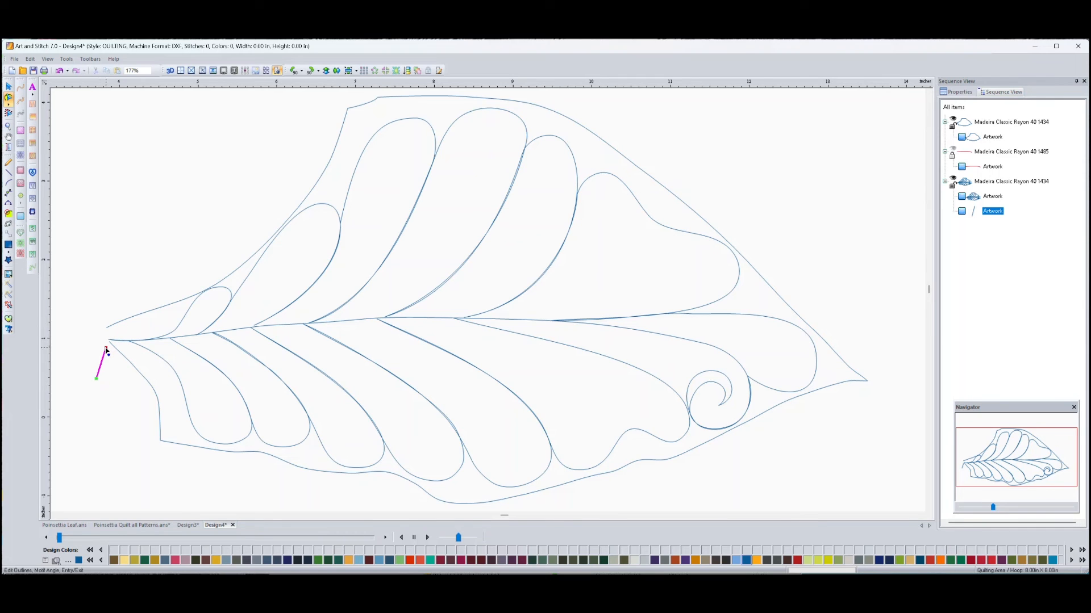
drag(106, 350, 106, 346)
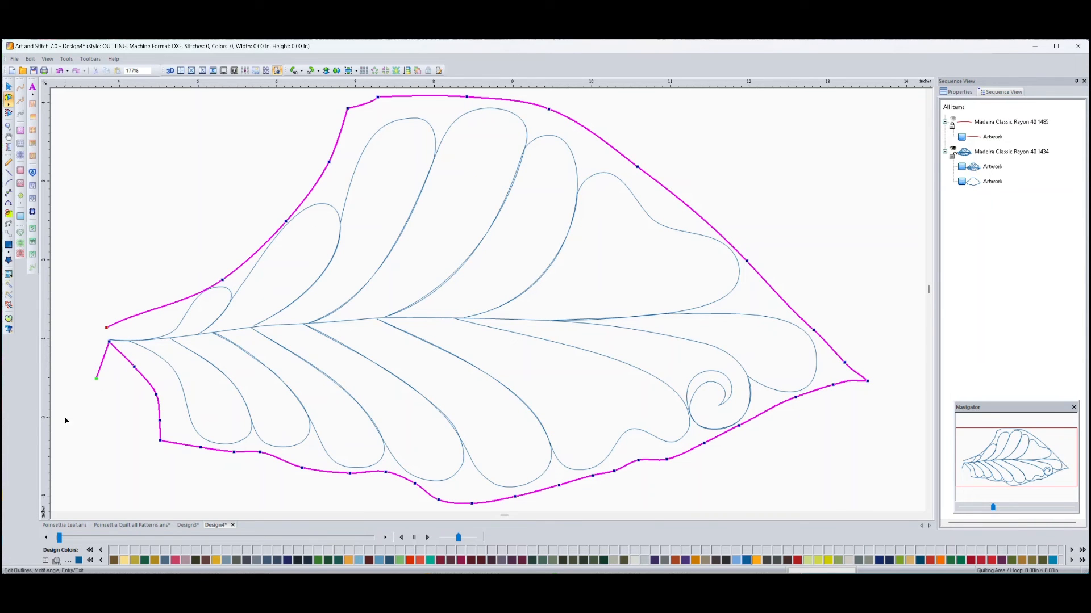
right_click(96, 380)
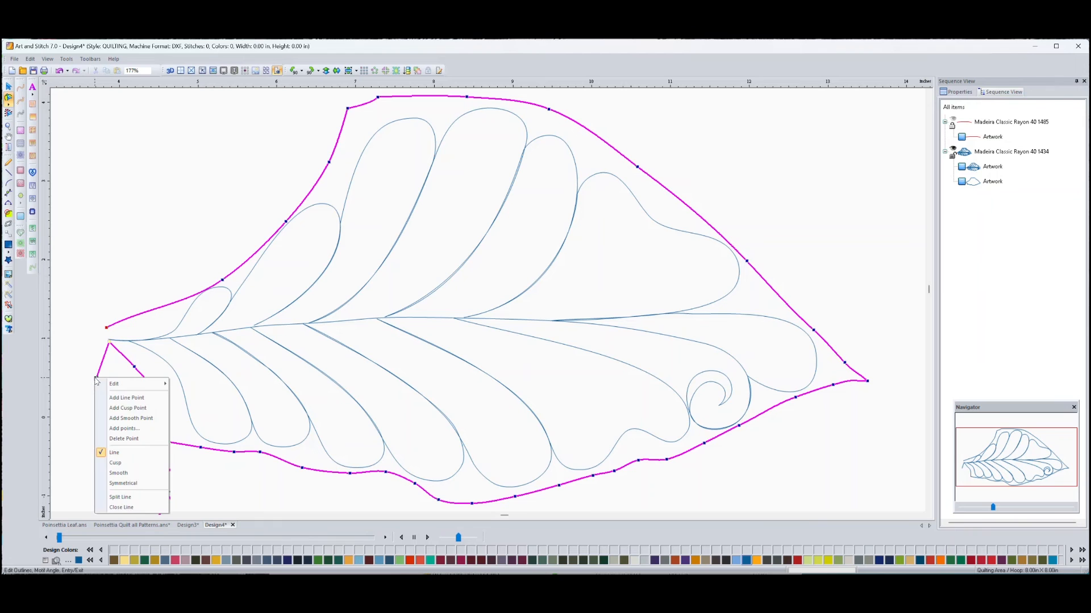
click(134, 441)
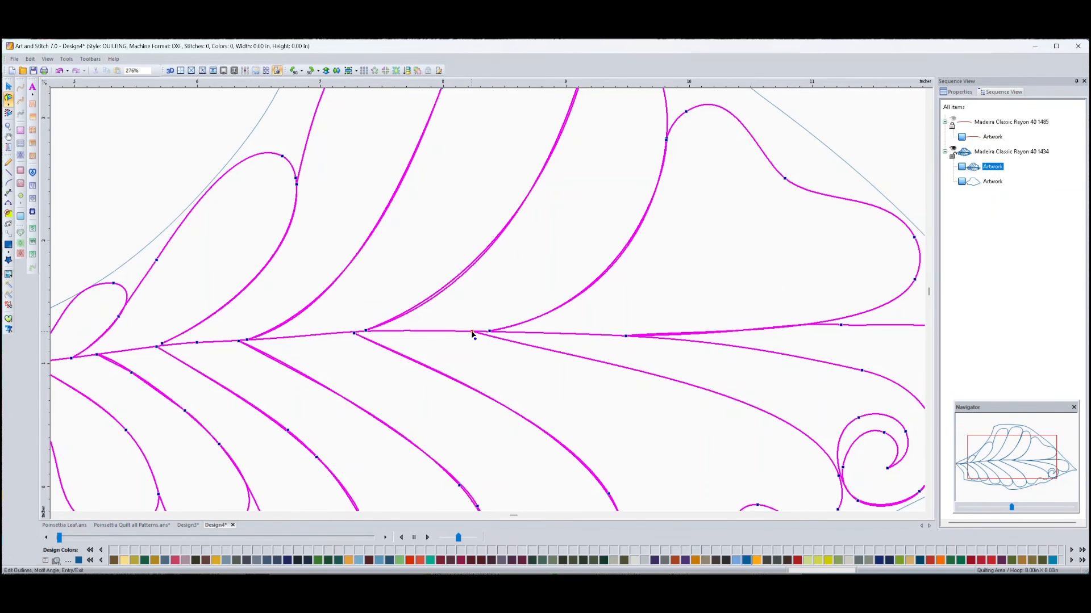
Step: Add a smooth point to the first lower feather beside the vein and move the feather line's start node to the vein's left tip
scroll(473, 335, down, 2)
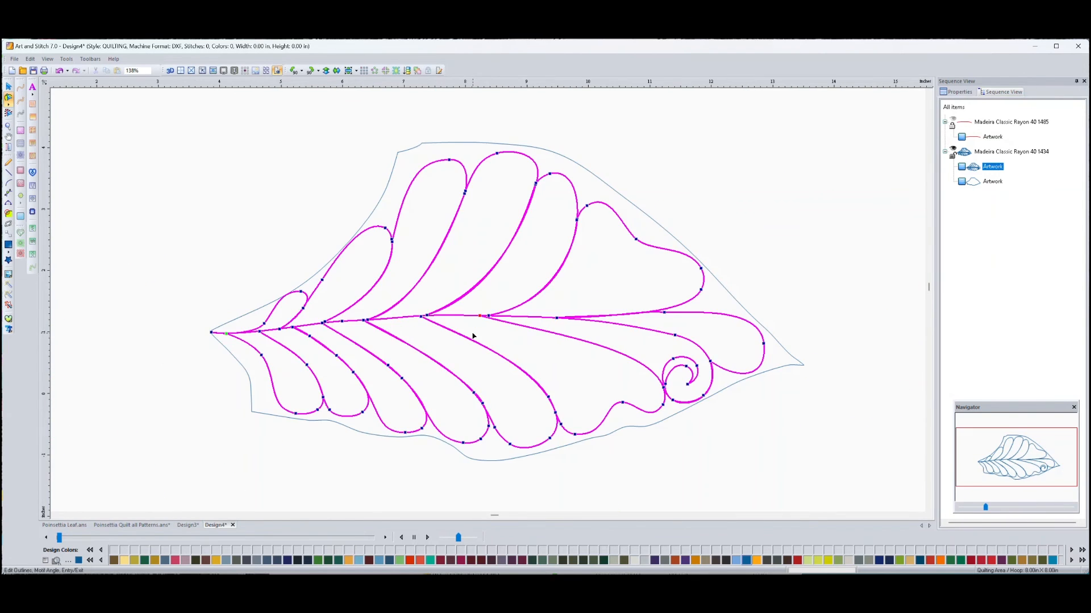
scroll(226, 345, up, 2)
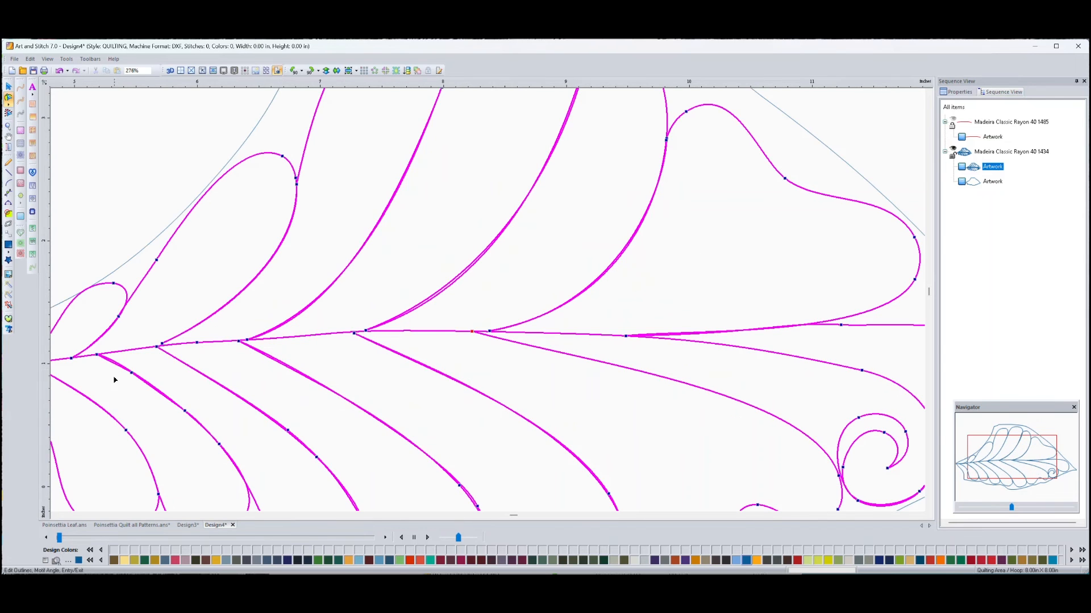
click(55, 517)
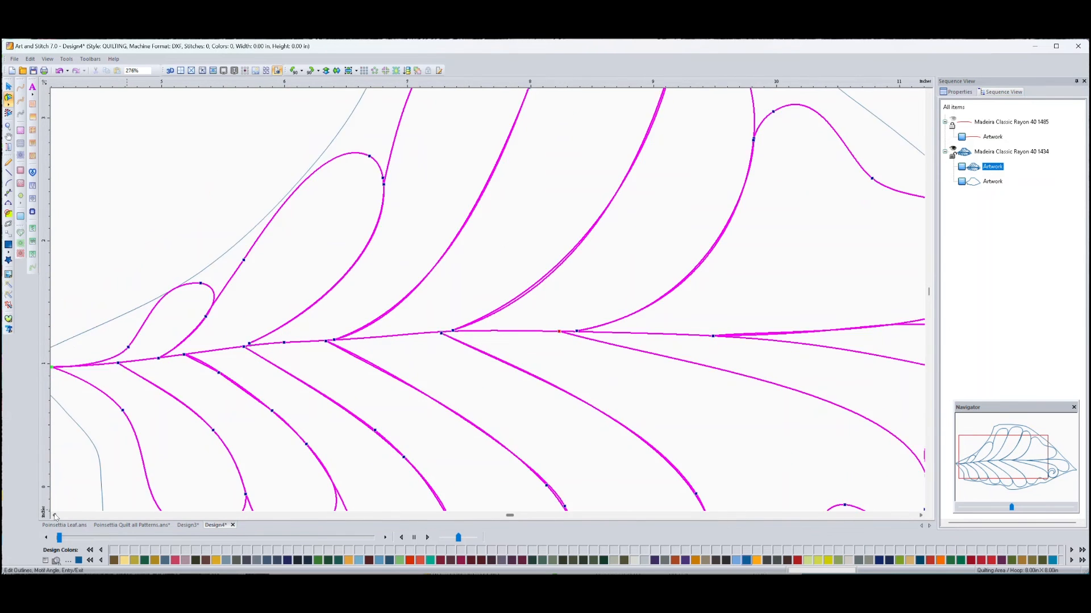
click(55, 517)
scroll(380, 391, up, 2)
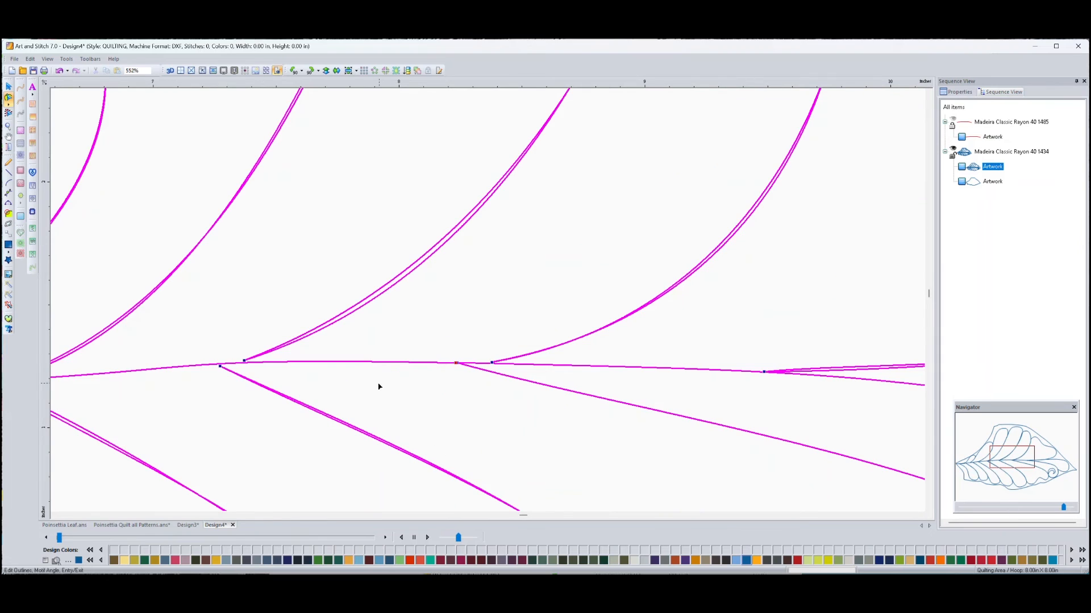
click(55, 516)
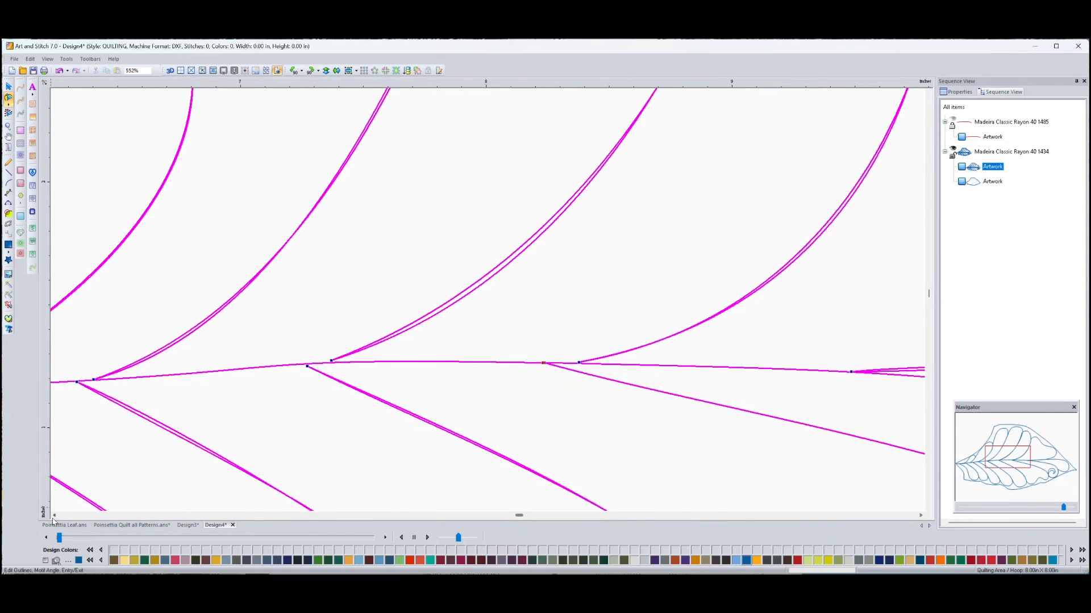
click(55, 515)
click(55, 516)
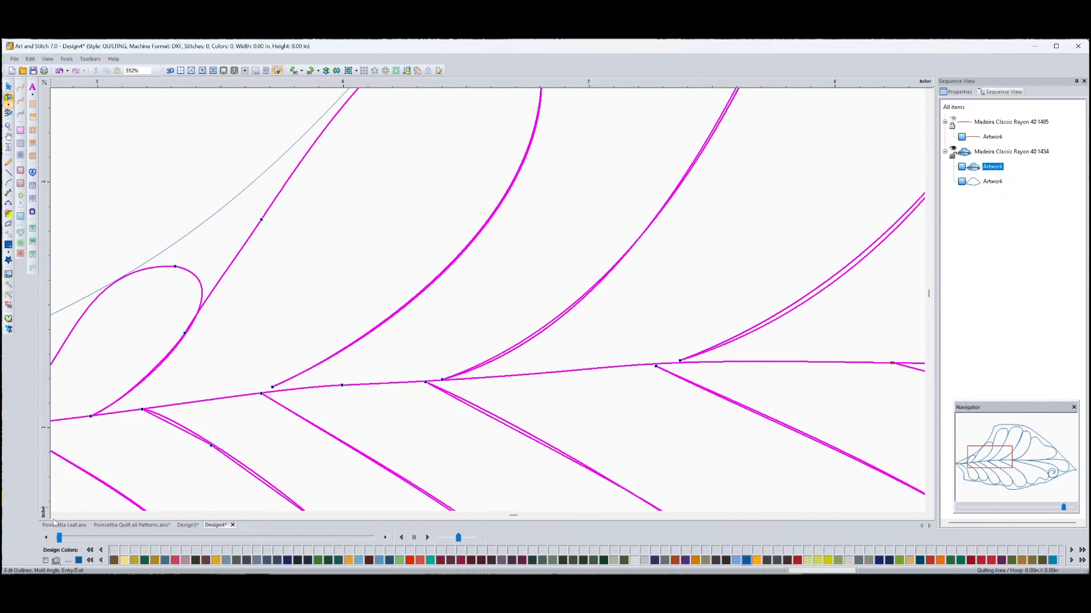
click(55, 516)
click(55, 517)
click(55, 516)
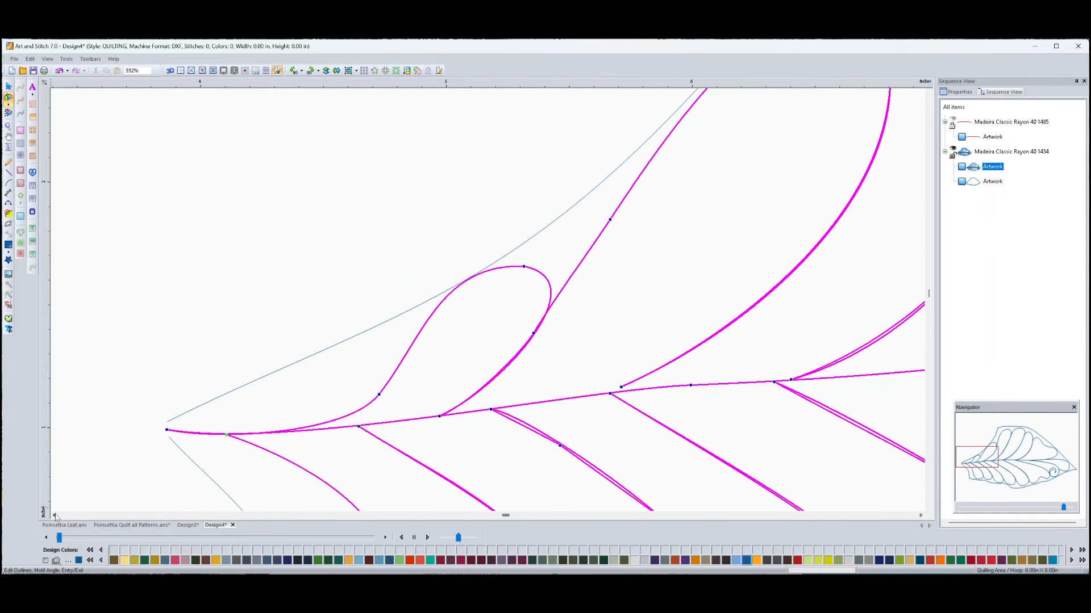
right_click(239, 442)
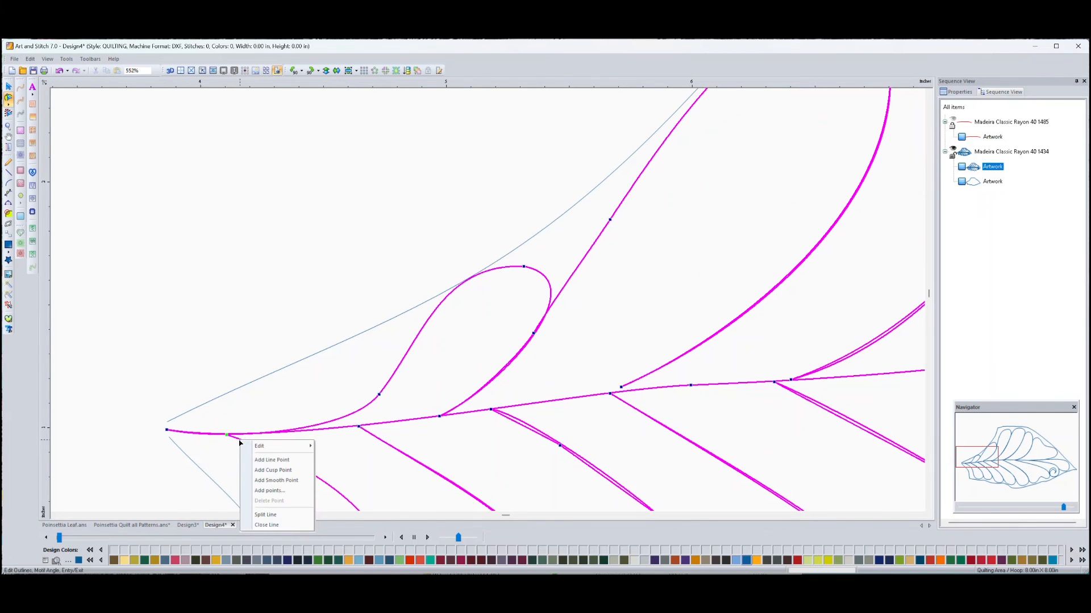
click(285, 479)
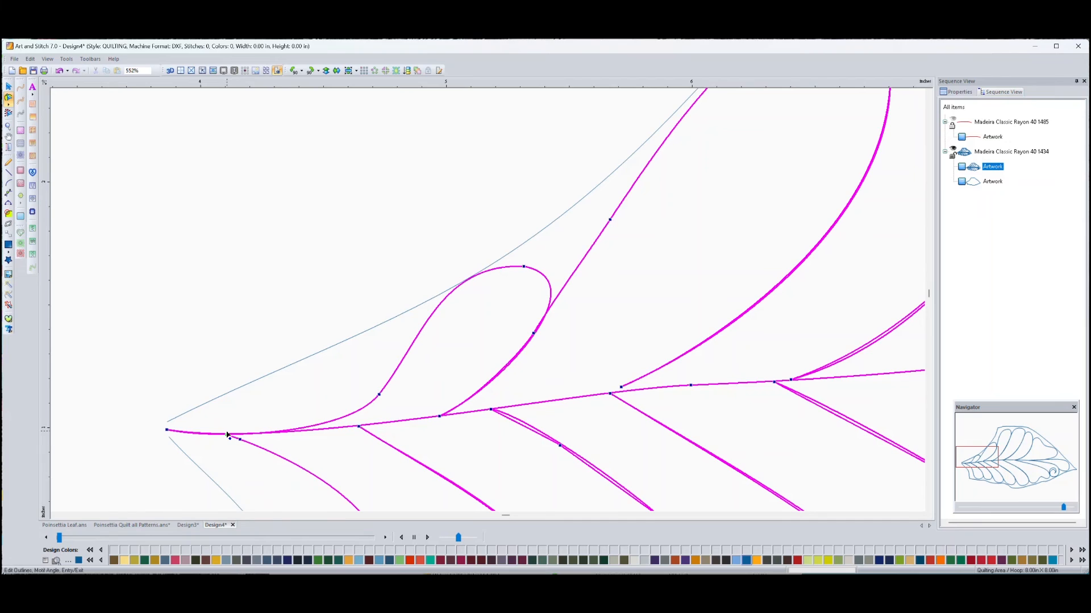
drag(227, 435, 166, 428)
Step: Join the outline's upper left end to the feather line at the vein's tip, and move the first lower feather's added point onto the vein
click(167, 421)
click(168, 423)
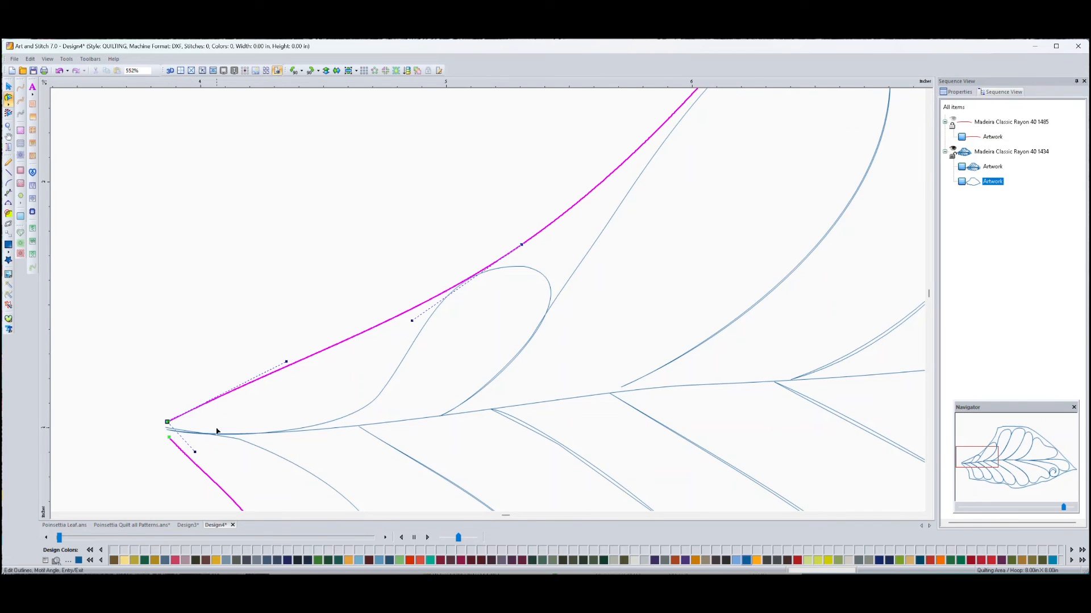
click(232, 445)
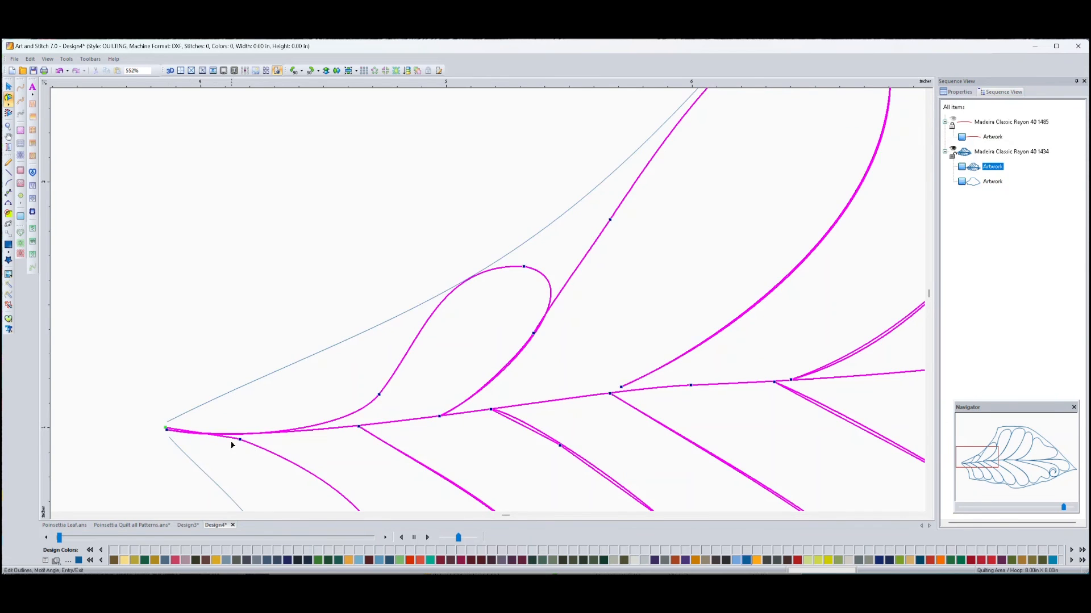
click(173, 424)
click(178, 418)
drag(167, 422, 167, 430)
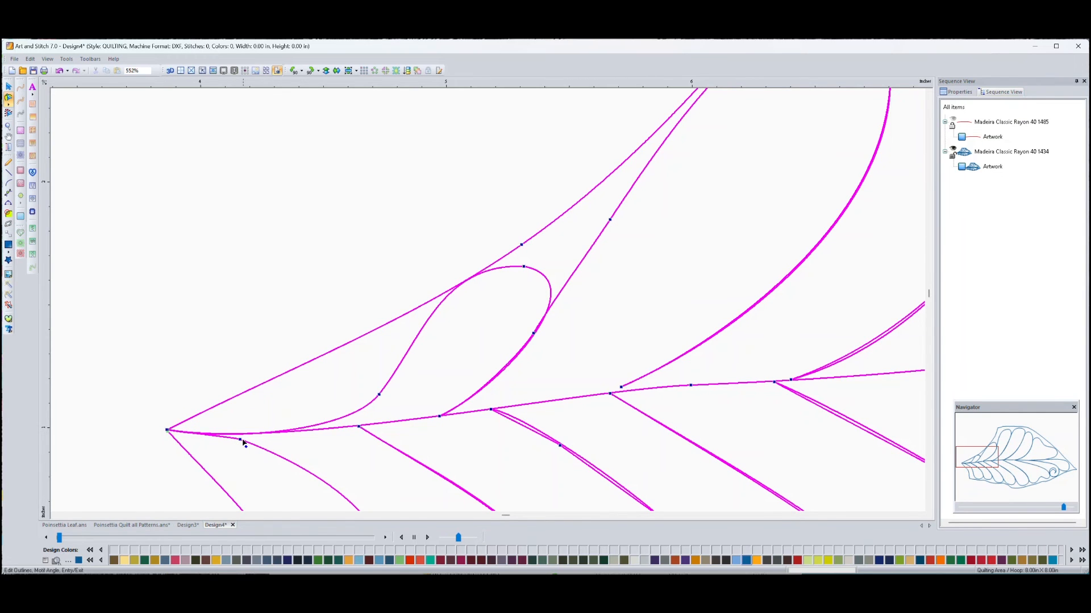
drag(244, 443, 230, 435)
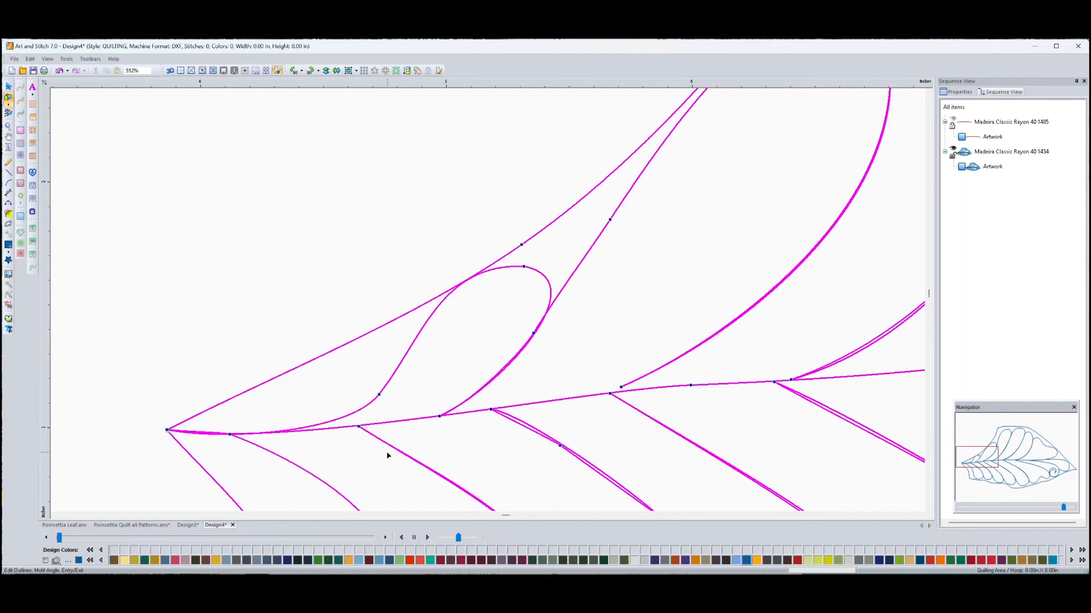
Step: Adjust the curve of the third lower feather near the vein and move the second upper feather's base node onto the vein
click(560, 447)
drag(550, 439, 528, 423)
drag(623, 386, 619, 393)
Step: Adjust the curve handle of the first upper feather's top node where the feather meets the petal outline
scroll(564, 427, down, 1)
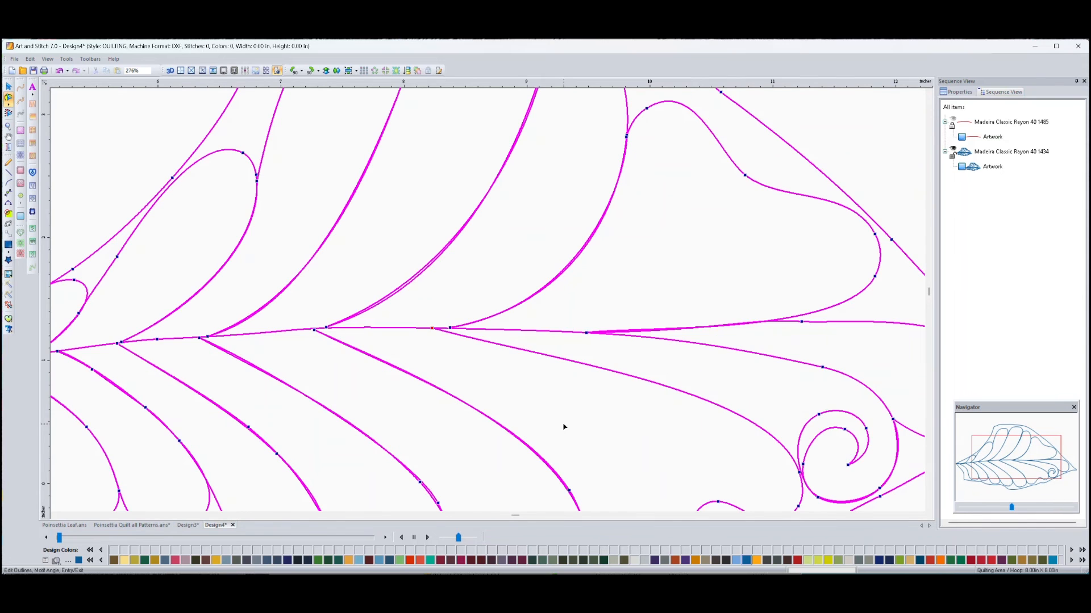
scroll(309, 419, up, 1)
scroll(340, 415, down, 1)
click(55, 517)
click(55, 516)
click(55, 515)
click(55, 516)
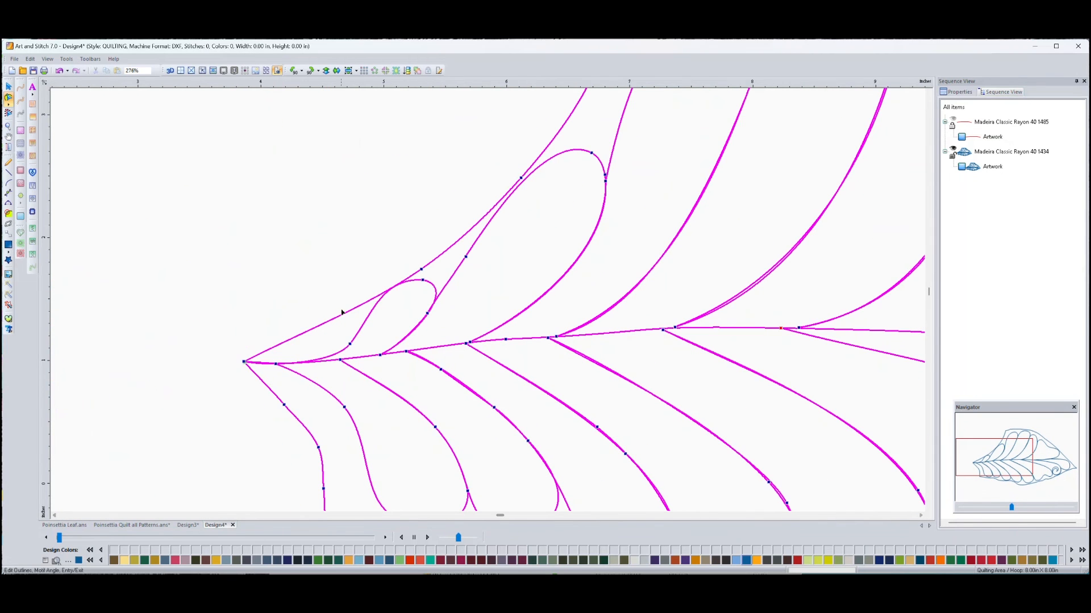
click(422, 281)
drag(381, 279, 387, 285)
scroll(497, 381, down, 1)
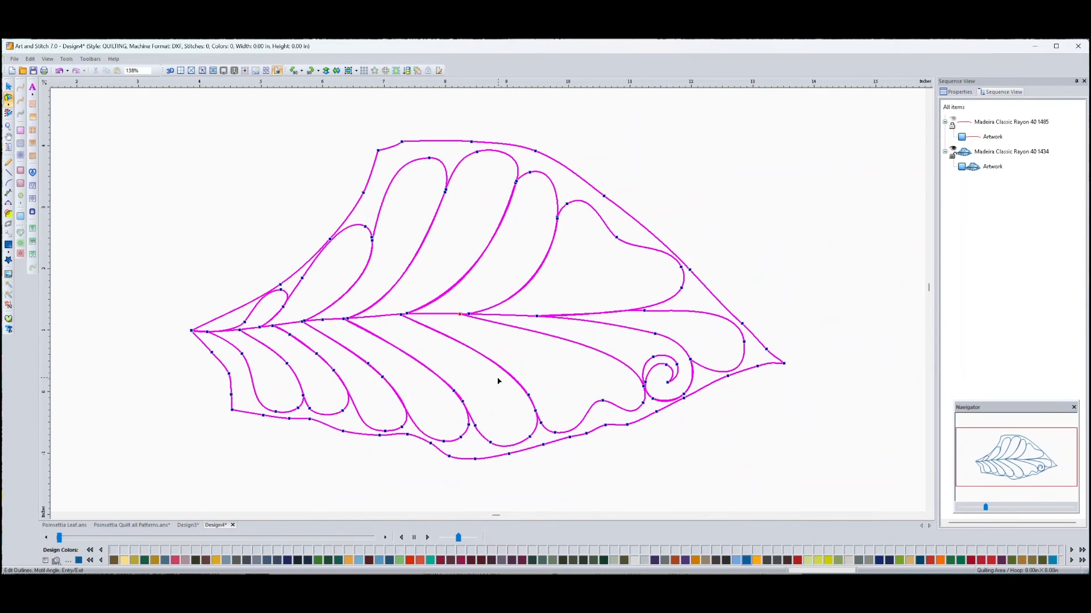
click(680, 441)
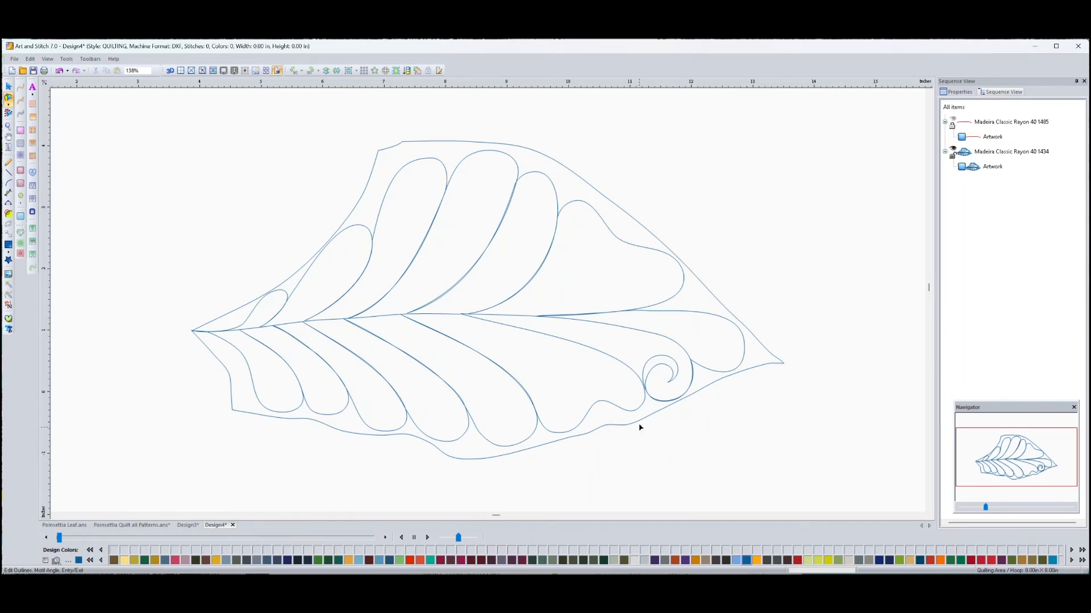
Step: Apply running stitches to the whole petal artwork and play the stitch-out simulation
click(8, 87)
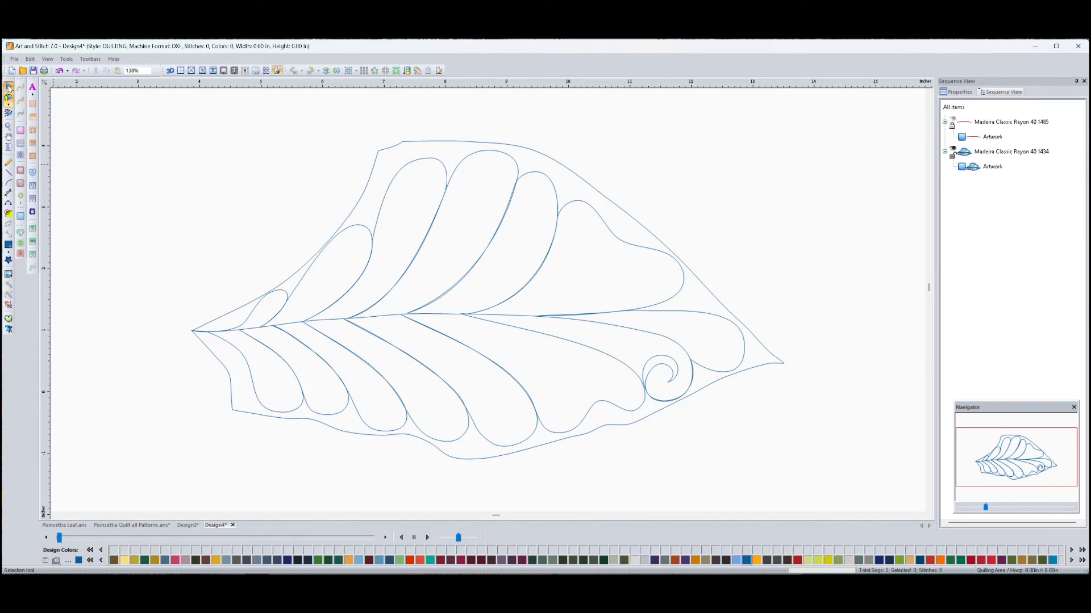
click(371, 248)
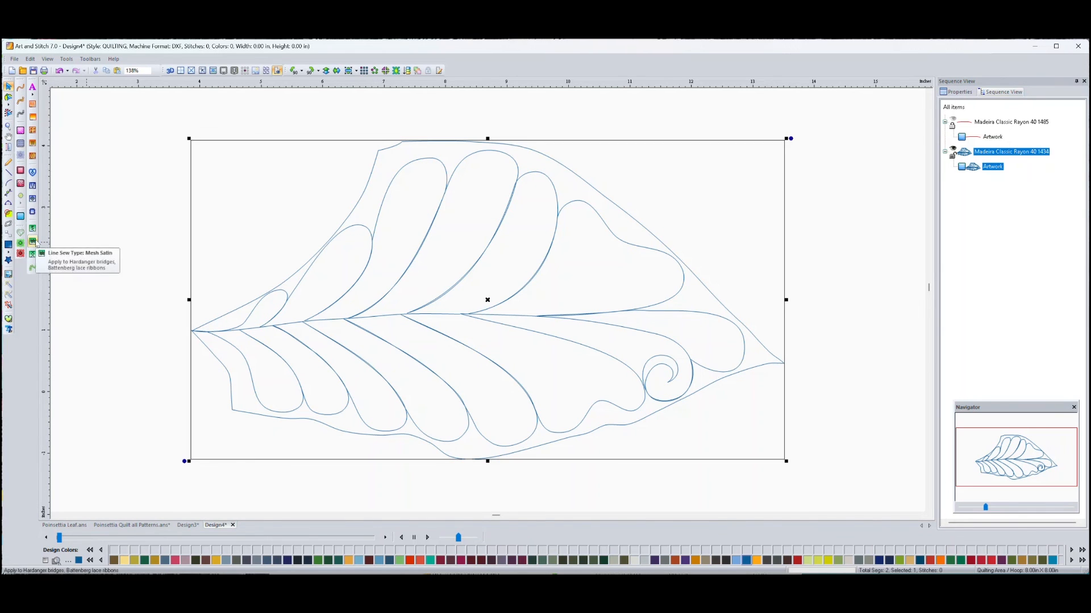
click(21, 88)
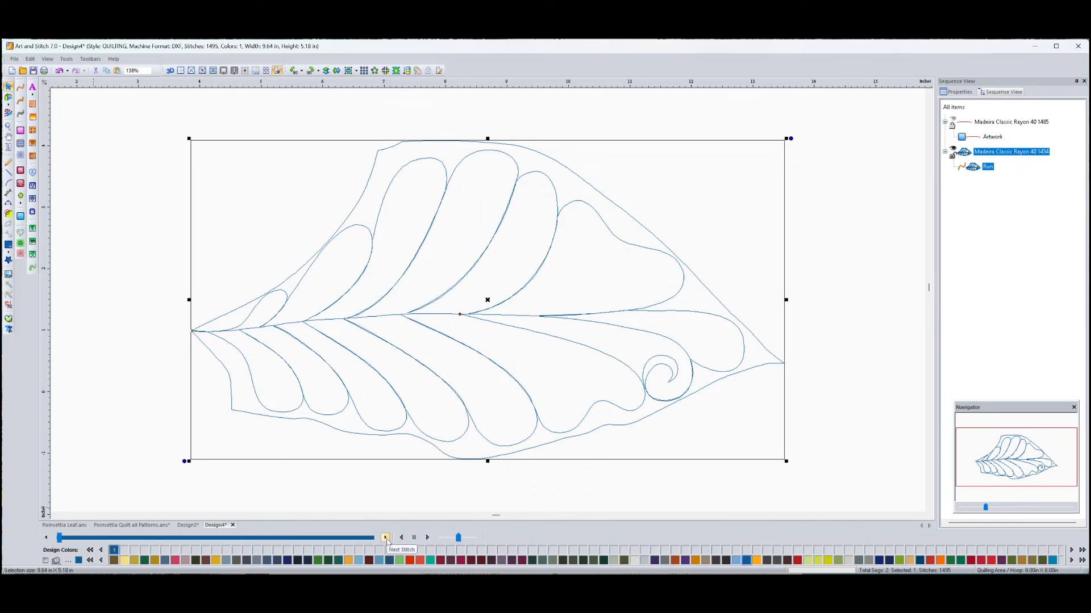
click(428, 538)
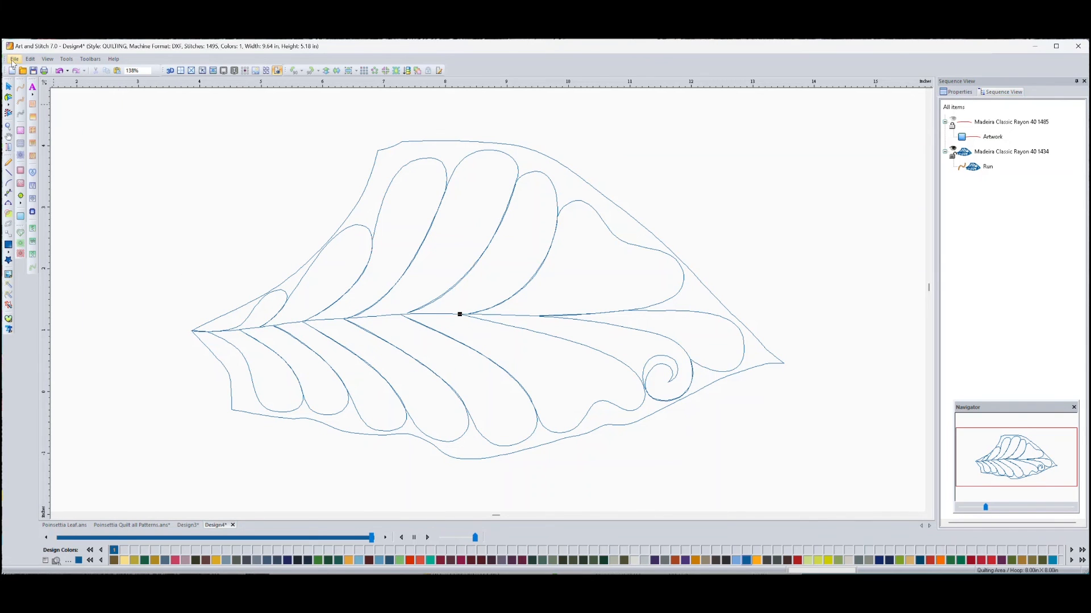
Step: Save the design as Poinsettia Leaf Tutorial.ans in the YouTube Tutorial folder
click(14, 59)
click(31, 117)
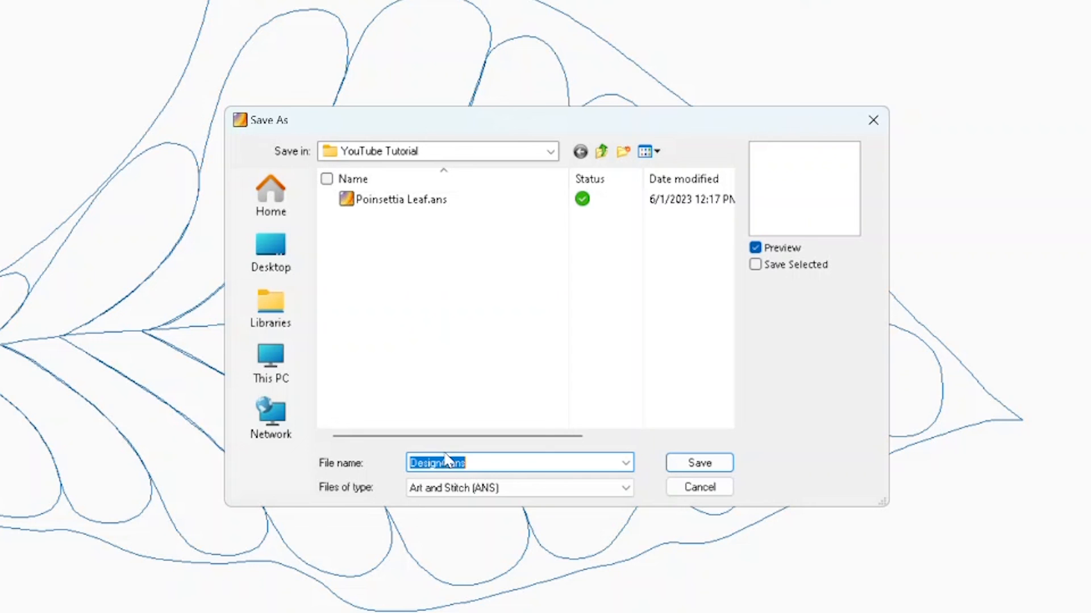
text(Poin)
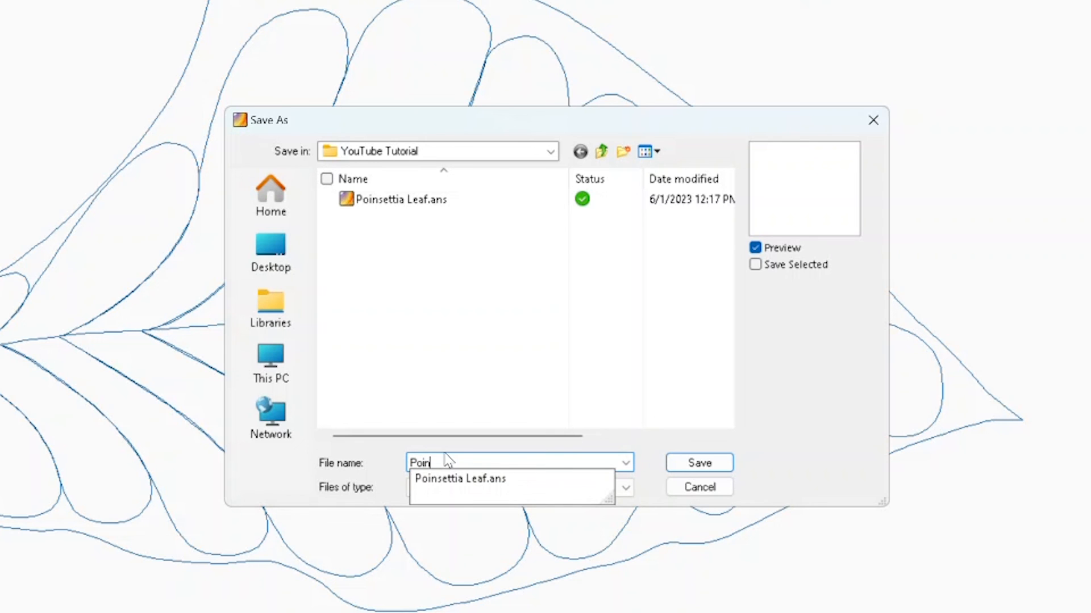
click(470, 477)
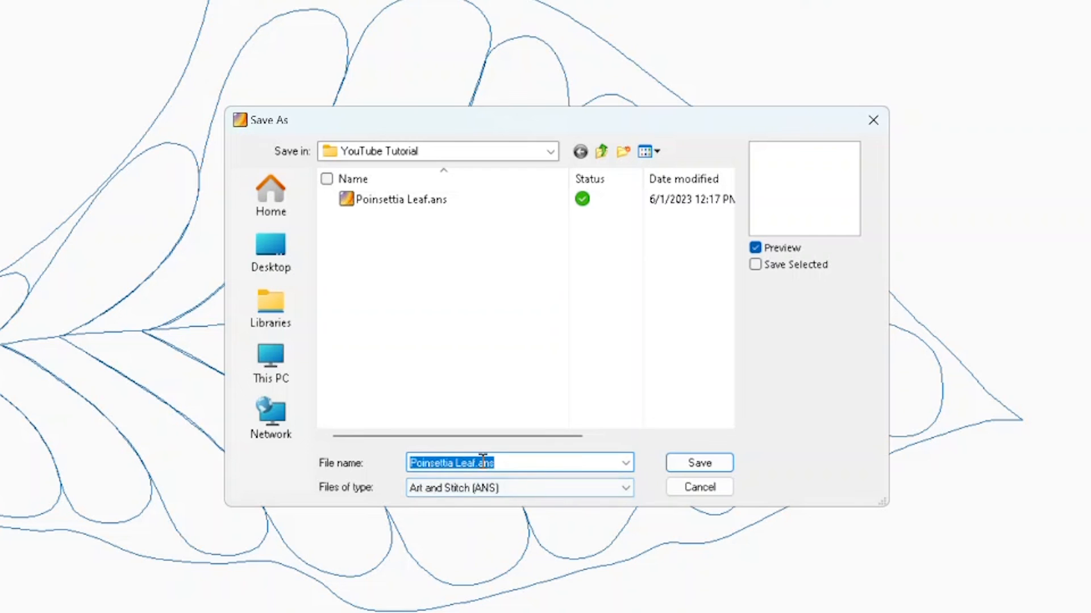
click(473, 463)
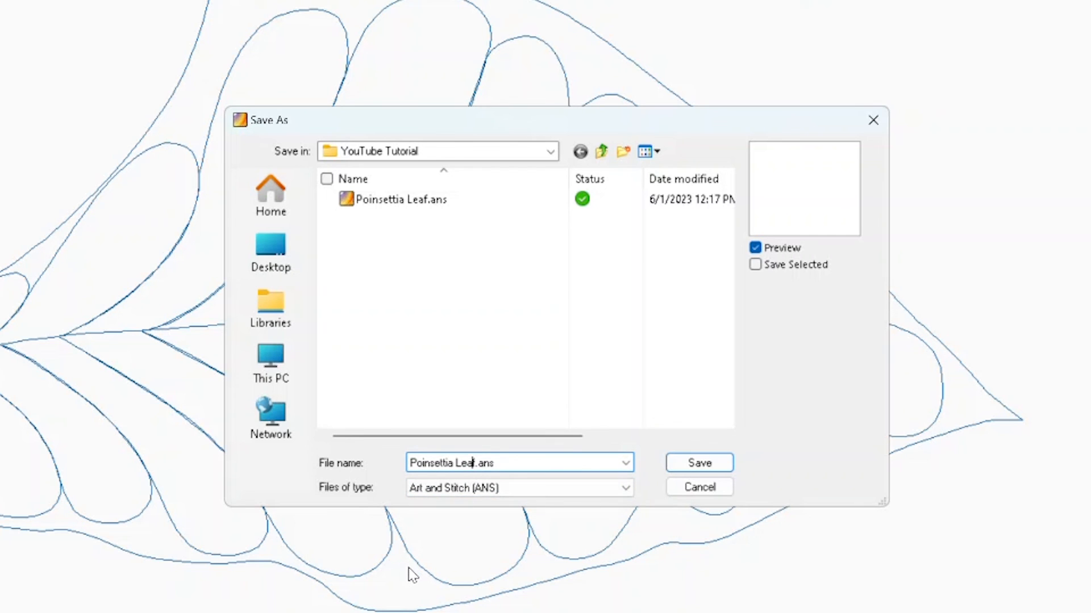
text(Tutorial)
click(703, 463)
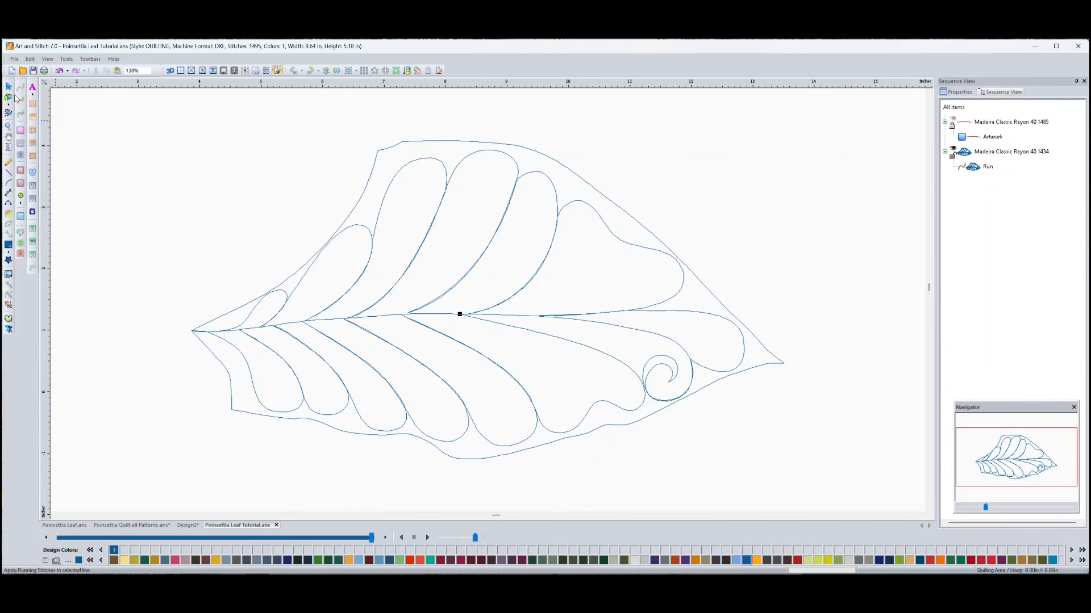
Step: Save a copy of the design as Poinsettia Leaf Tutorial.qli in the Statler Stitcher (QLI) format, accepting the hoop-size warning
click(14, 59)
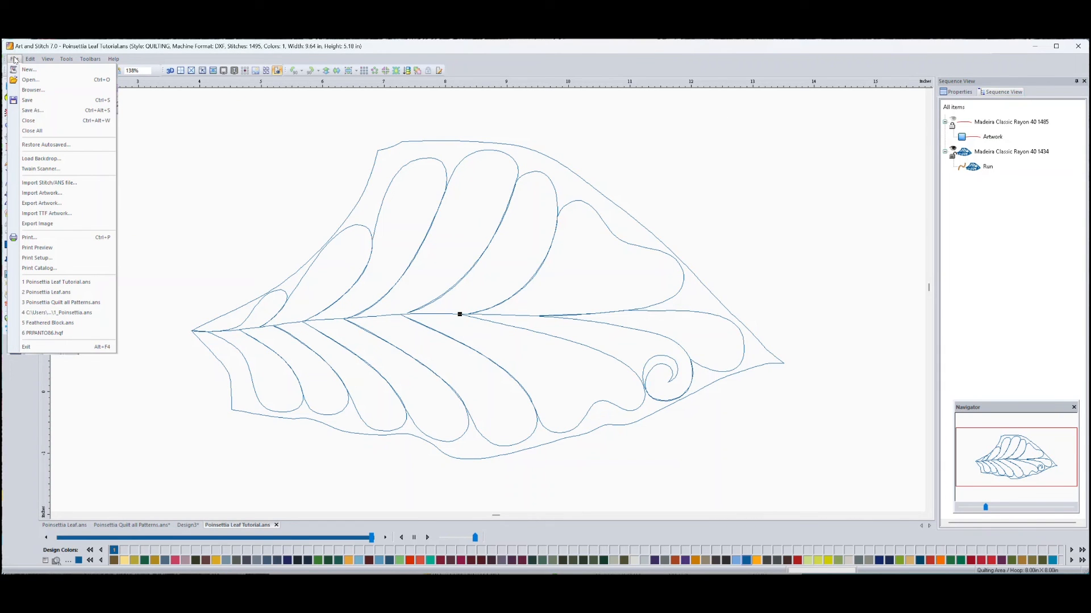
click(38, 110)
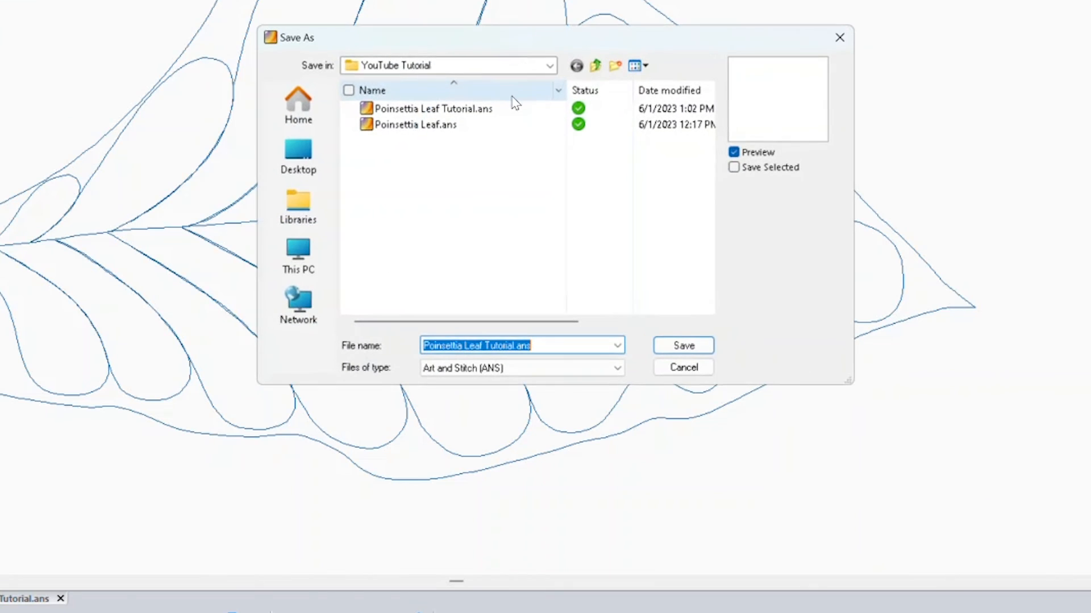
click(617, 372)
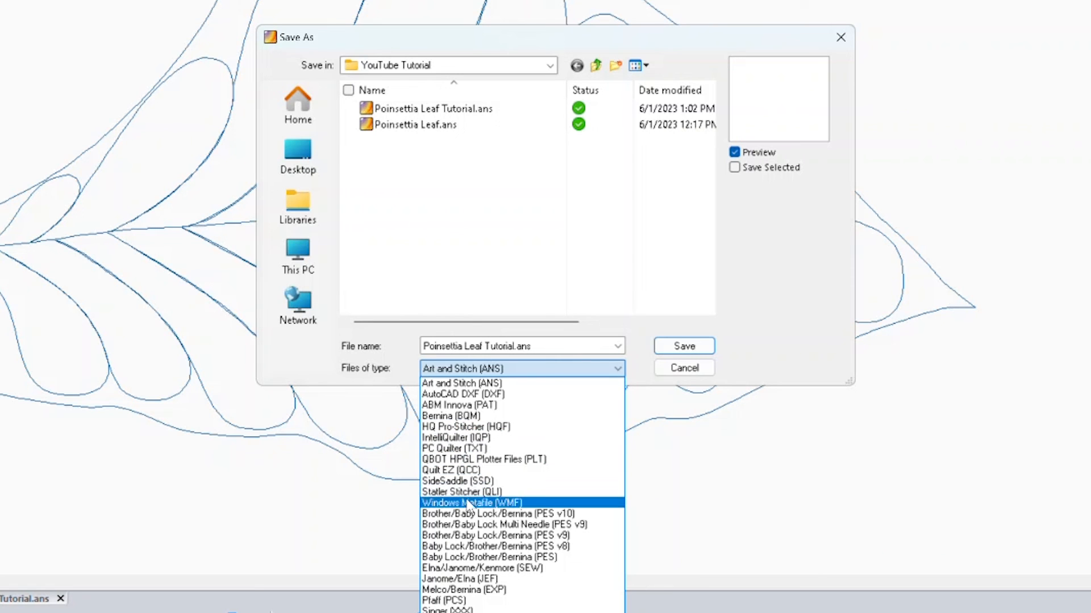
click(514, 492)
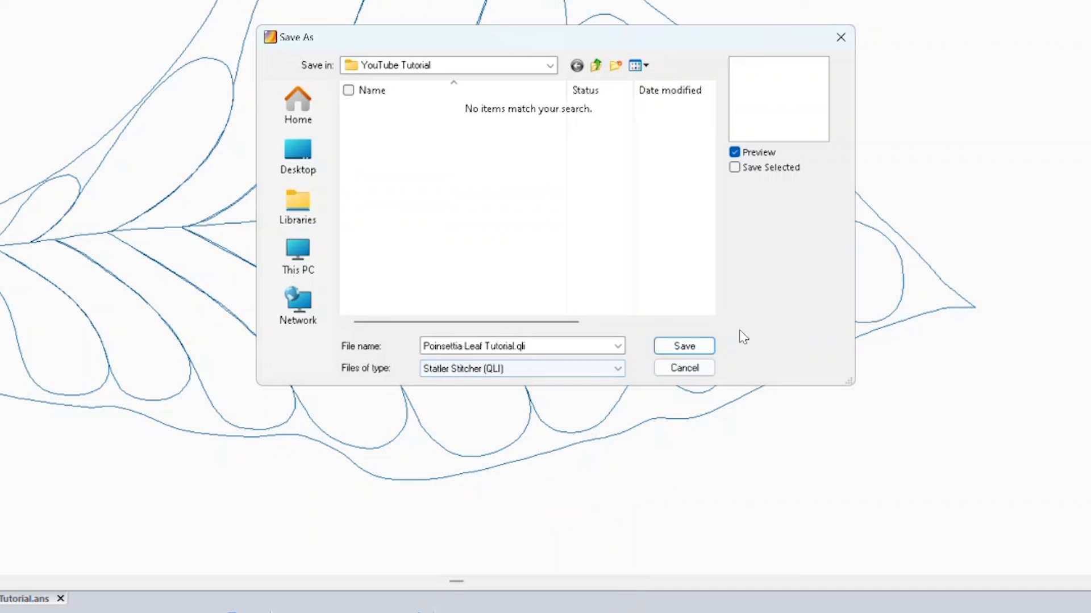
click(682, 347)
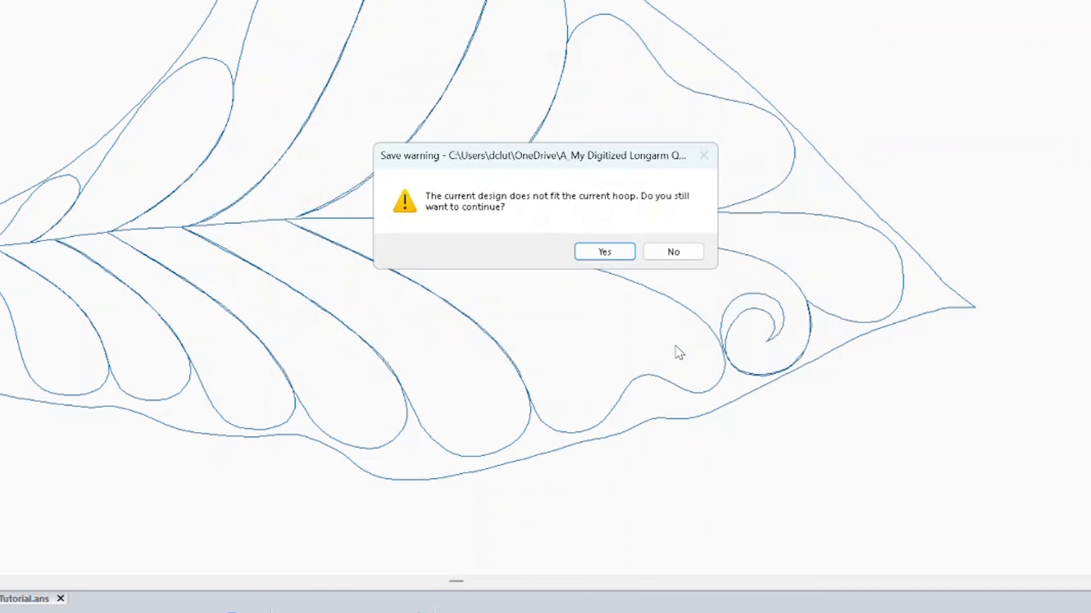
click(608, 255)
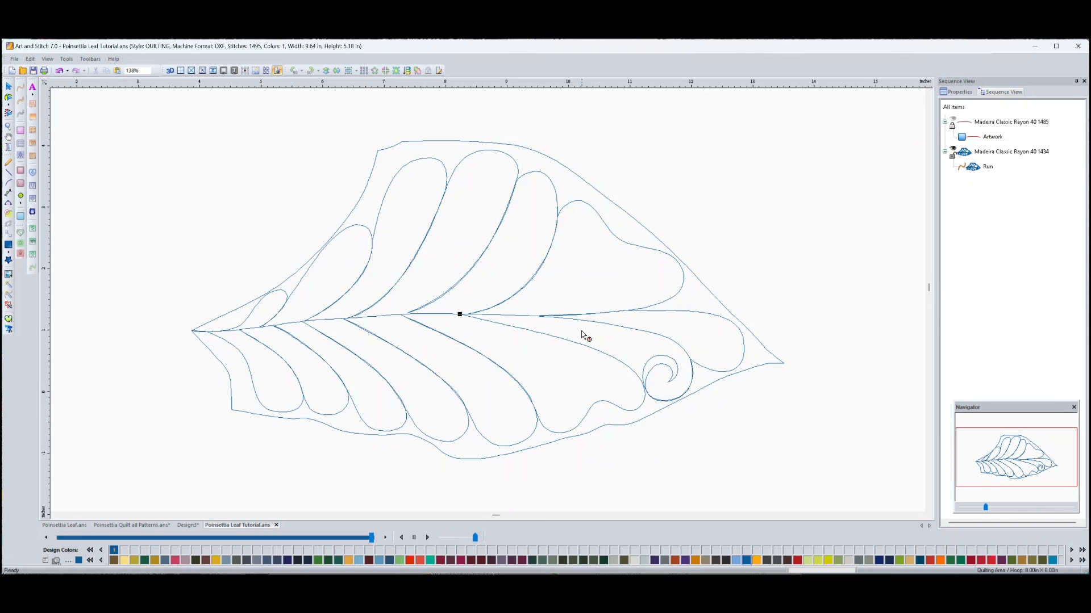
Step: Copy the petal's running-stitch object into Design3 over the matching petal of the poinsettia photo and deselect it
click(9, 86)
click(681, 312)
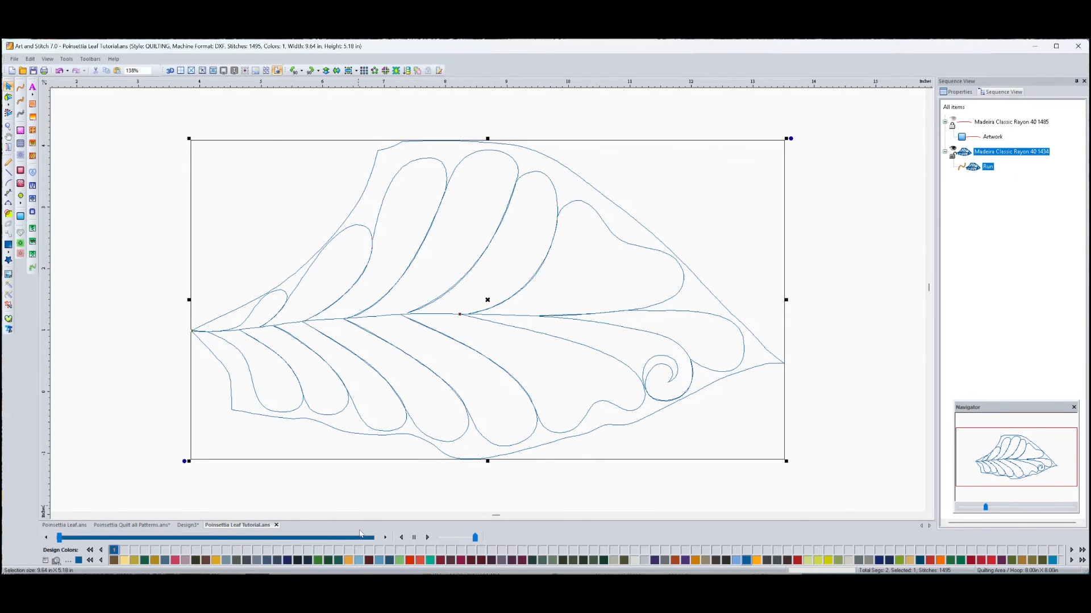
click(192, 525)
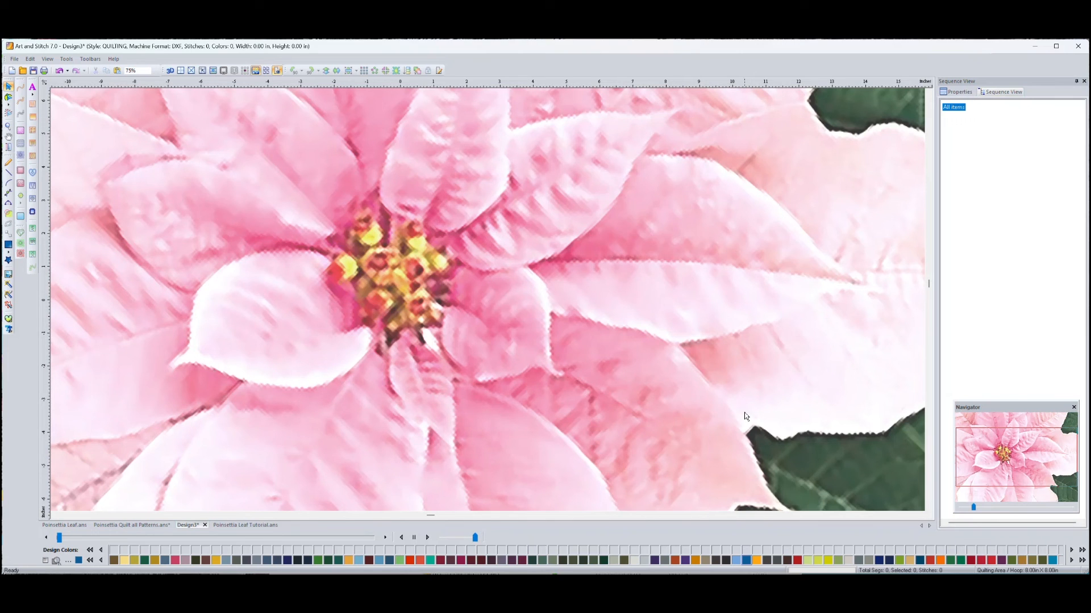
key(ctrl+v)
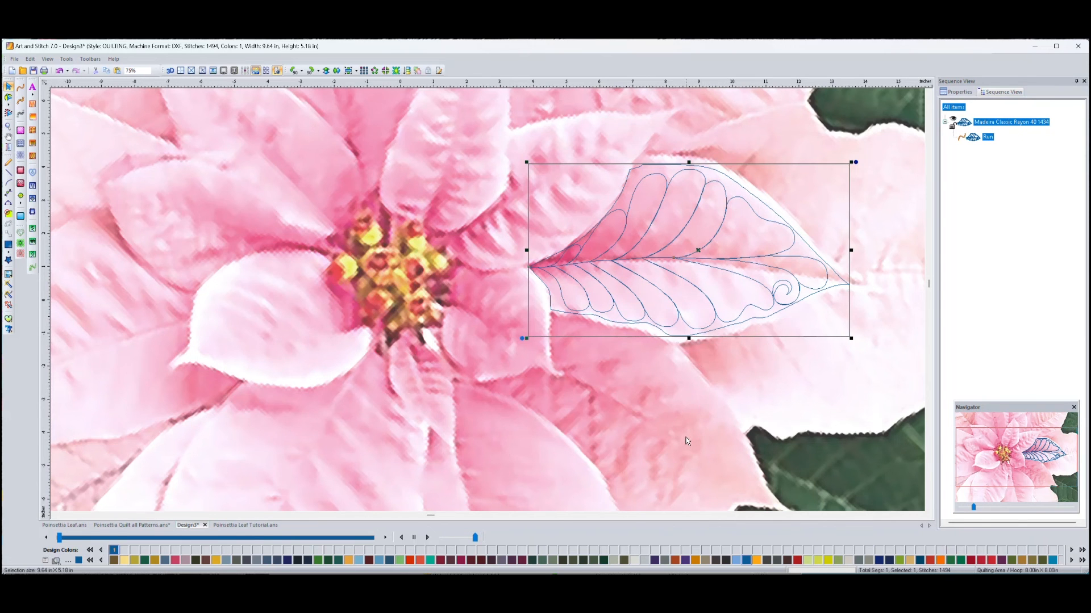
key(minus)
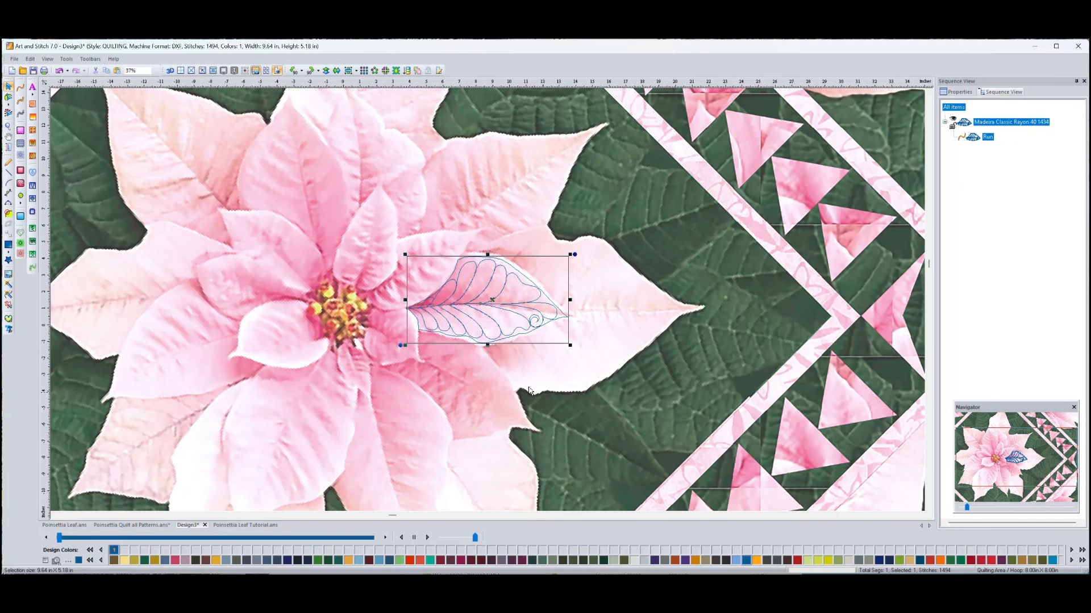
click(592, 362)
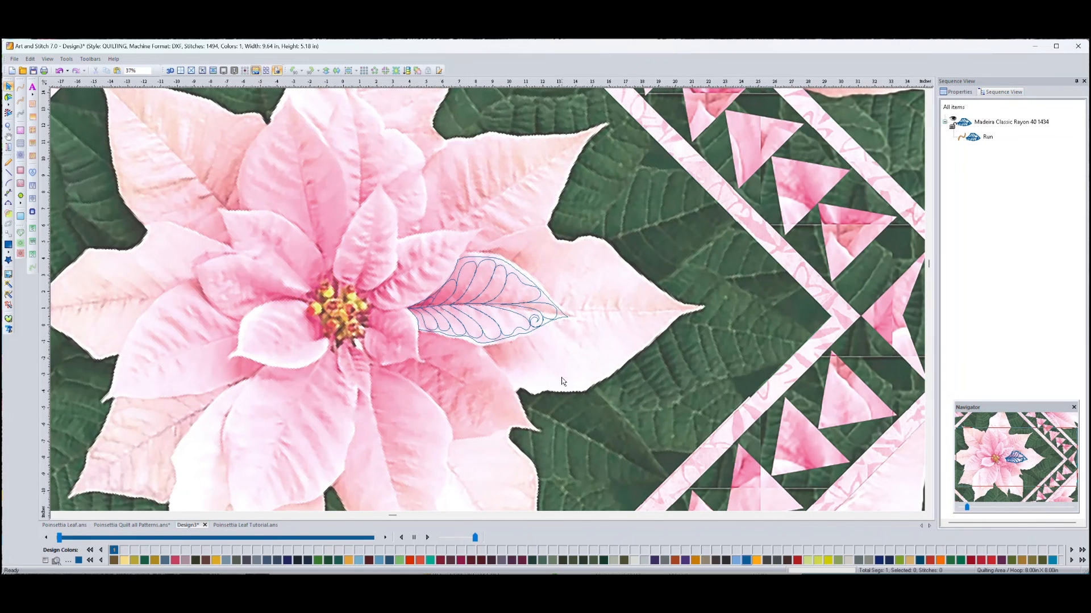